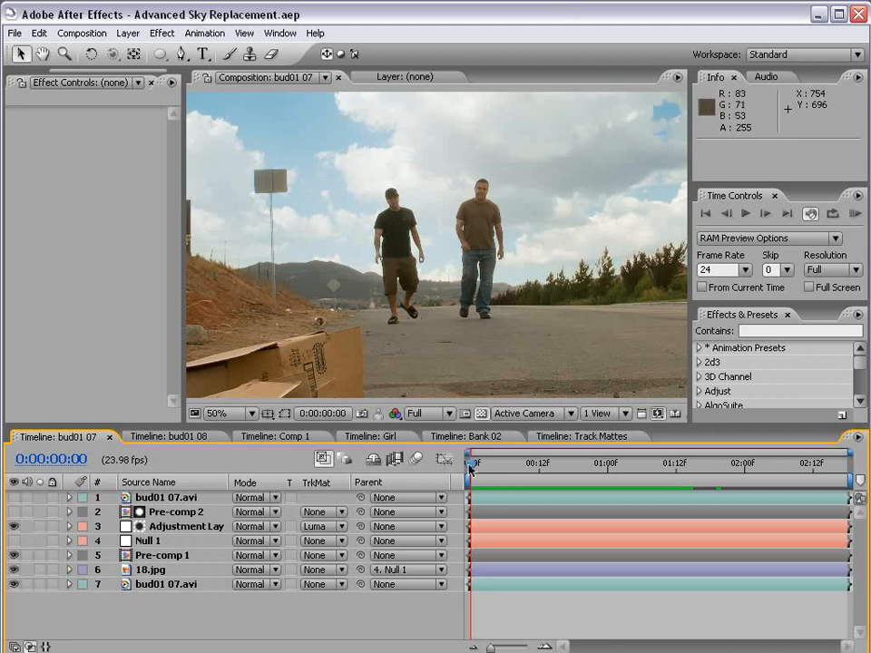
Preview the road shot, return near the start and switch to the Comp 1 timeline
{"action": "key", "text": "KP_0"}
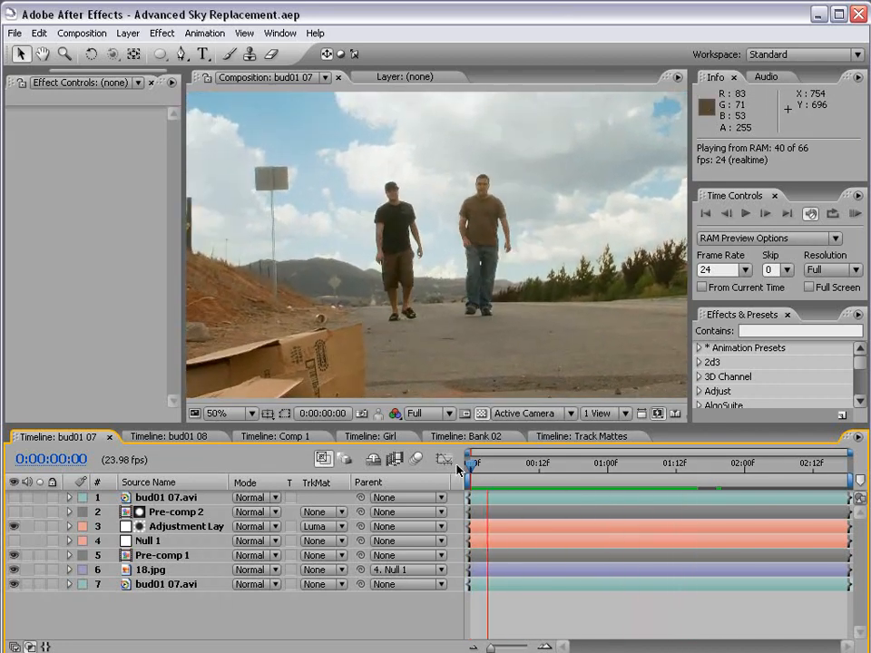
{"action": "mouse_move", "coordinate": [471, 464]}
{"action": "left_mouse_down"}
{"action": "mouse_move", "coordinate": [591, 464]}
{"action": "mouse_move", "coordinate": [481, 465]}
{"action": "left_mouse_up"}
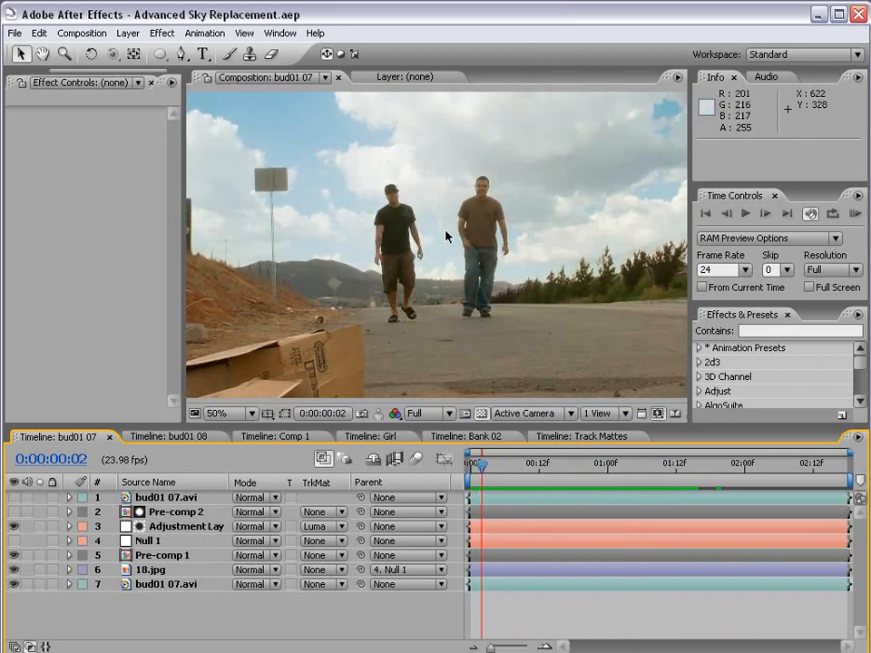
{"action": "left_click", "coordinate": [275, 436]}
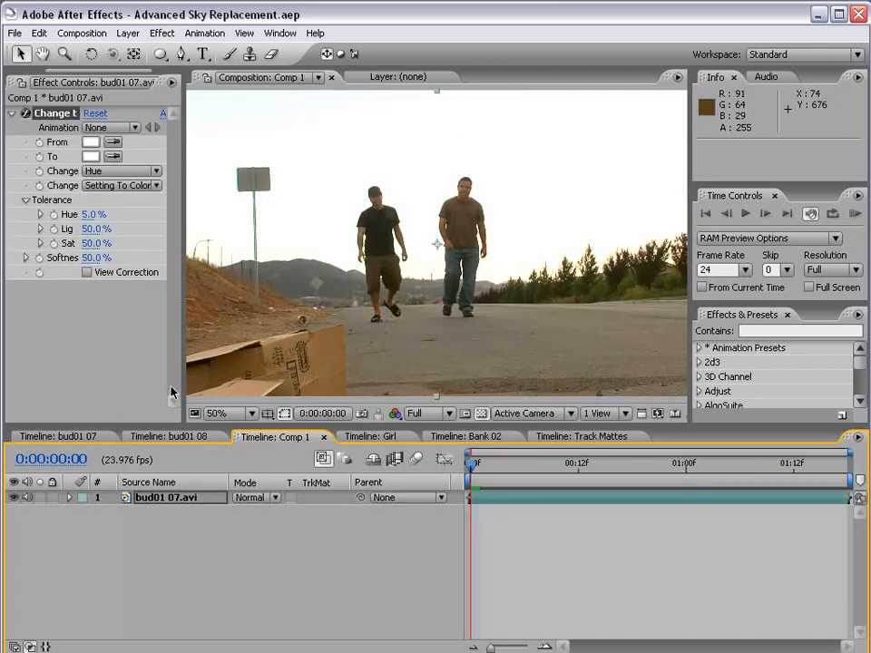
{"action": "key", "text": "F2"}
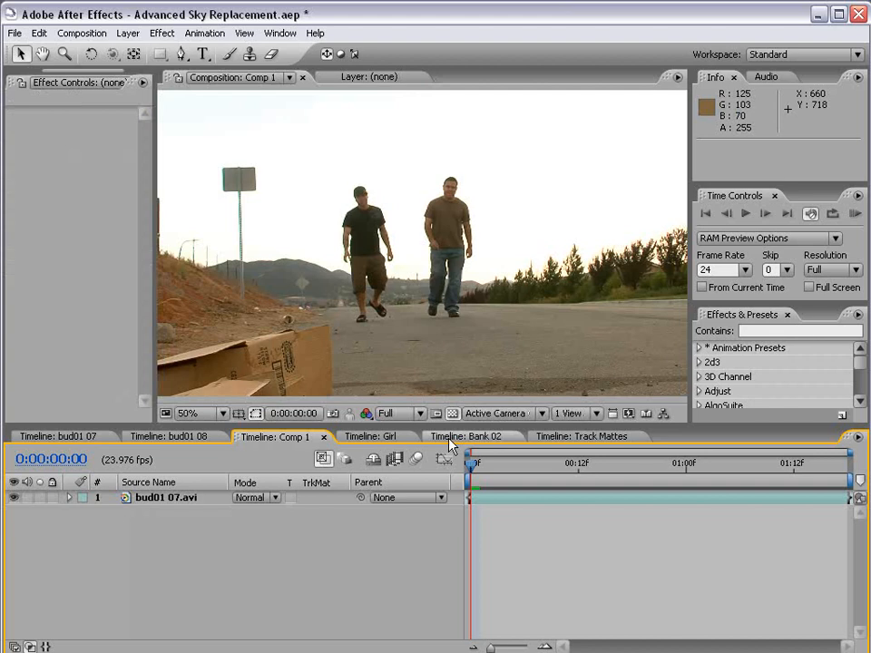
Duplicate the bud01 07.avi layer twice so three identical copies are stacked
{"action": "left_click", "coordinate": [166, 498]}
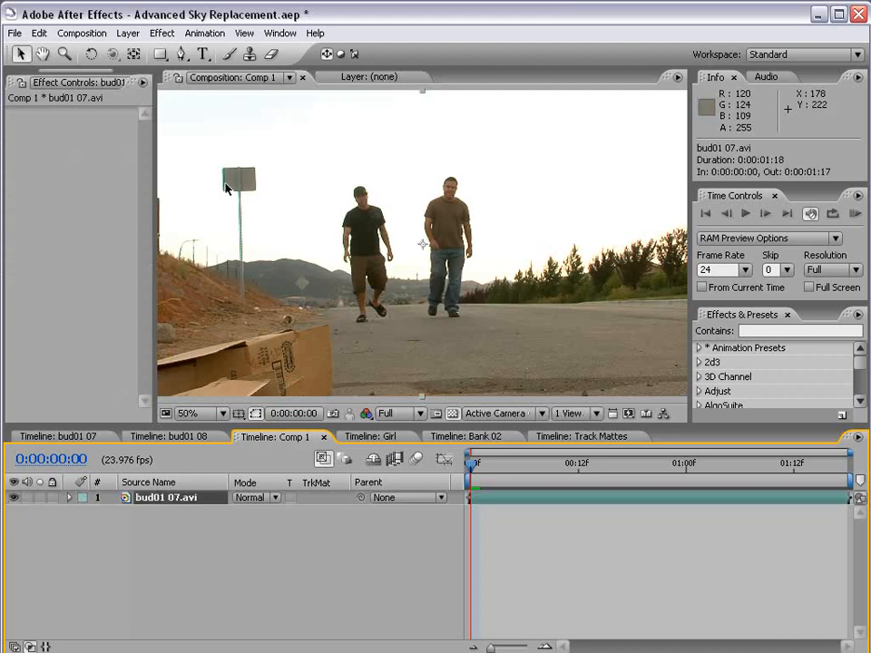
{"action": "key", "text": "F2"}
{"action": "left_click", "coordinate": [163, 501]}
{"action": "key", "text": "ctrl+d"}
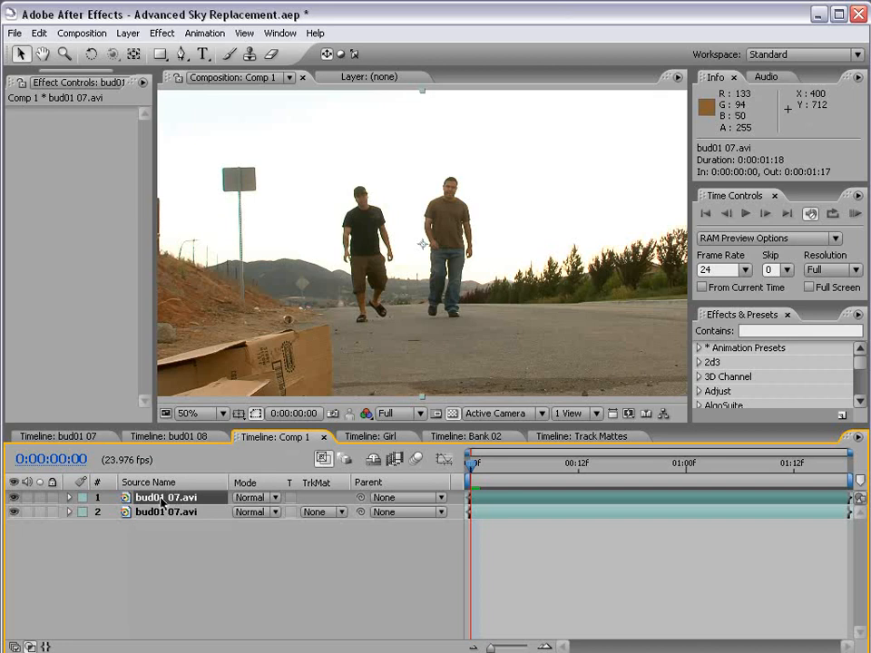
{"action": "key", "text": "ctrl+d"}
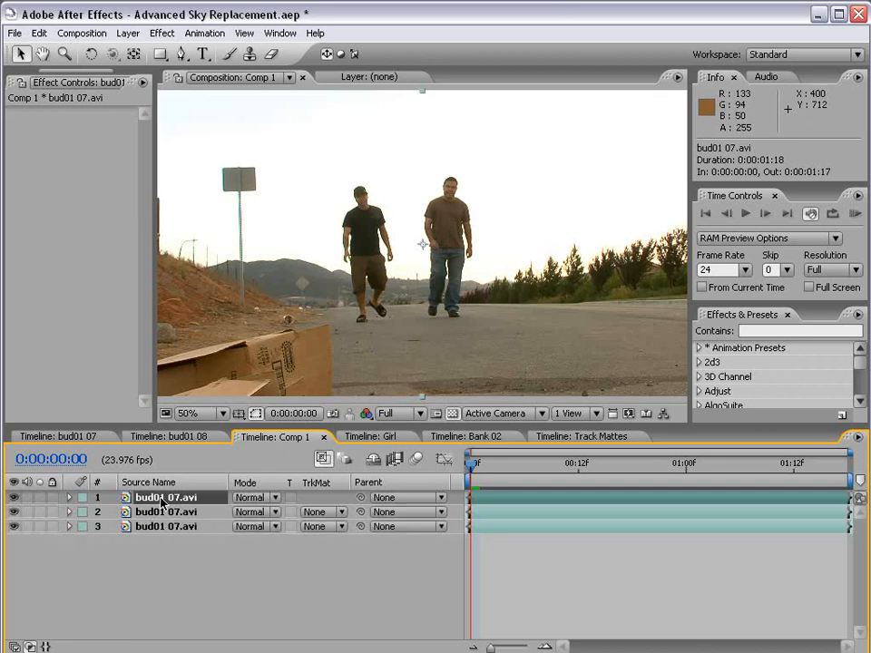
{"action": "left_click", "coordinate": [91, 580]}
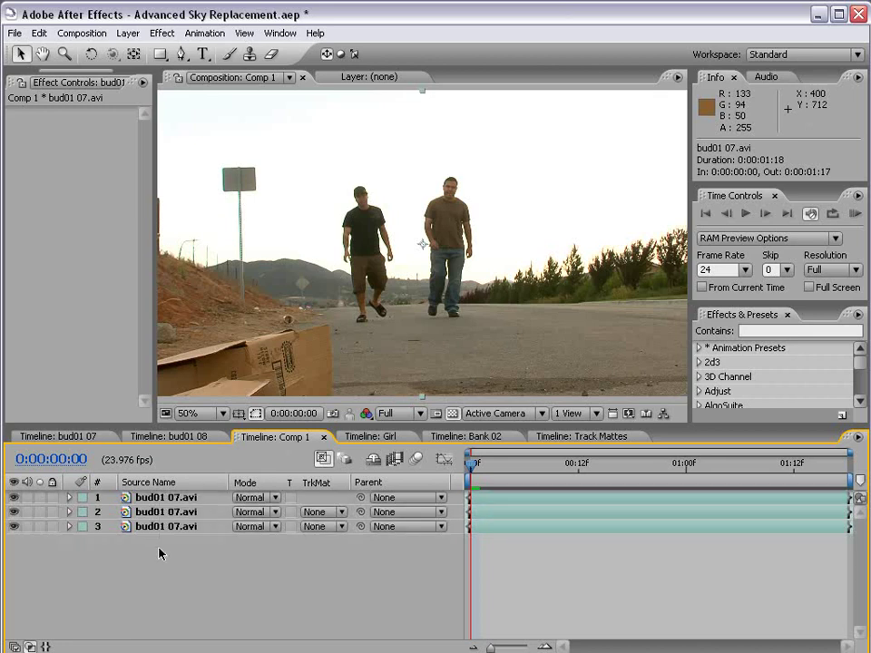
Apply Color Correction > Colorama to the top bud01 07.avi layer
{"action": "left_click", "coordinate": [160, 498]}
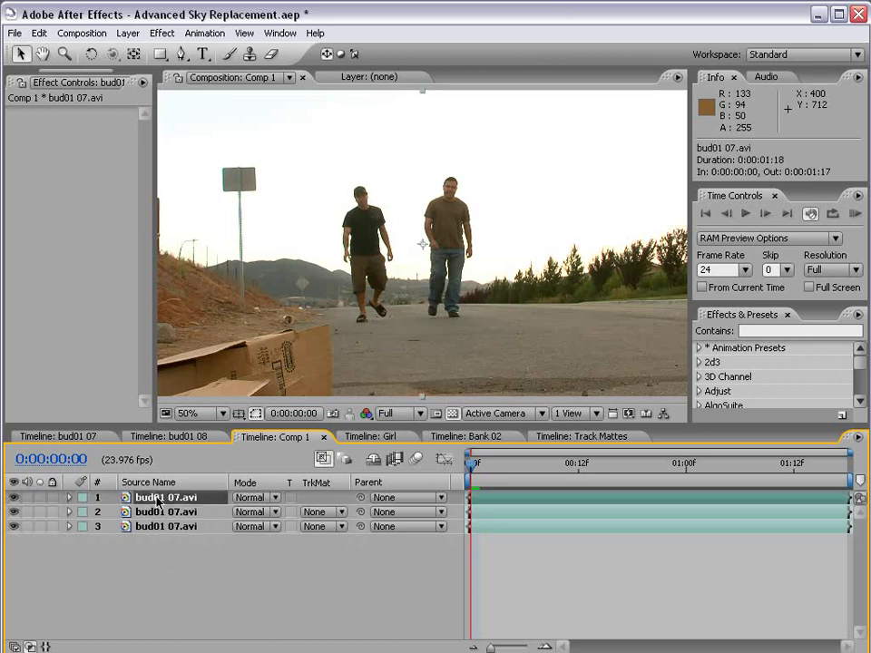
{"action": "left_click", "coordinate": [161, 33]}
{"action": "mouse_move", "coordinate": [195, 203]}
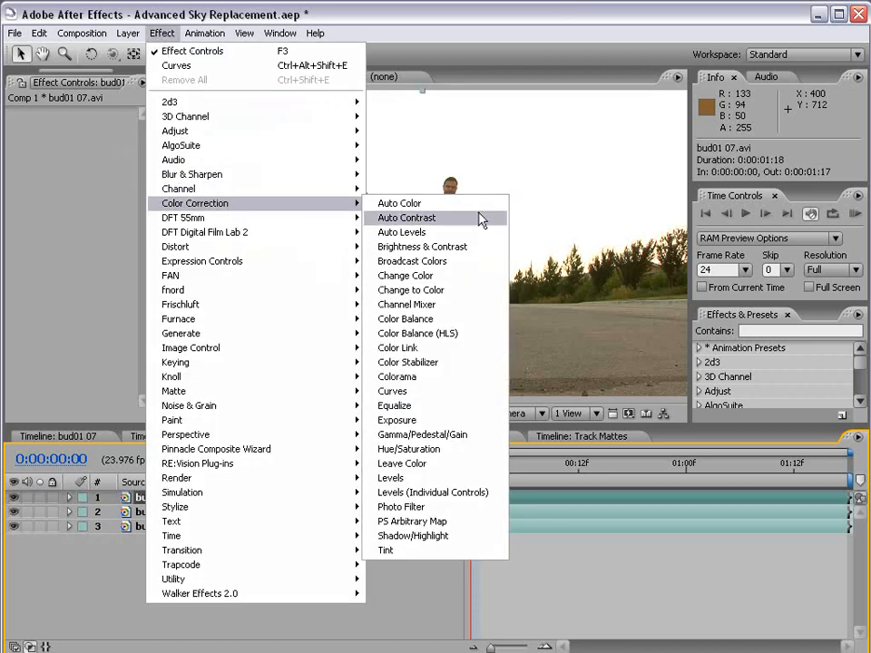
{"action": "left_click", "coordinate": [396, 376]}
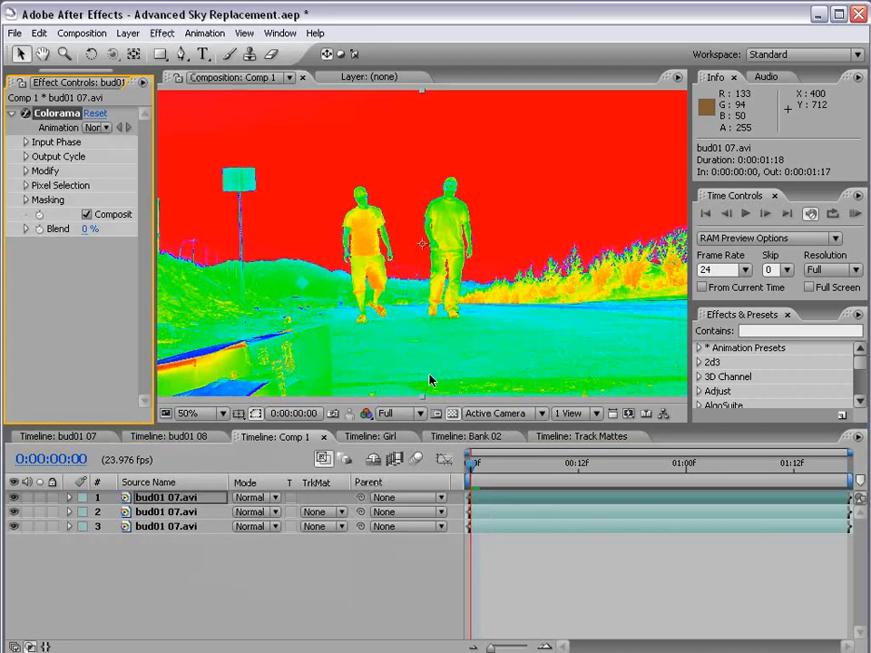
{"action": "key", "text": "grave"}
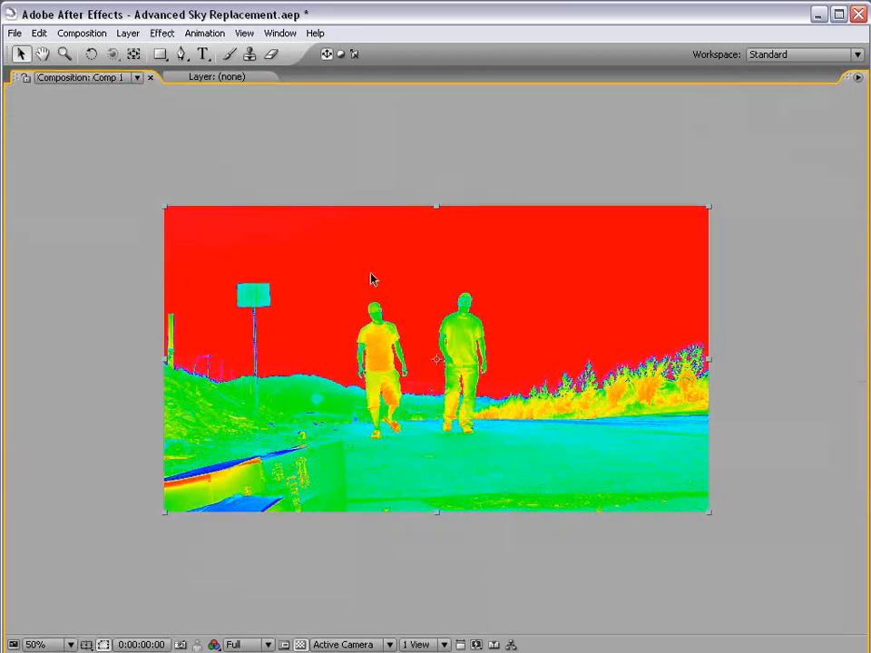
{"action": "key", "text": "grave"}
{"action": "left_click_drag", "start_coordinate": [154, 220], "coordinate": [283, 223]}
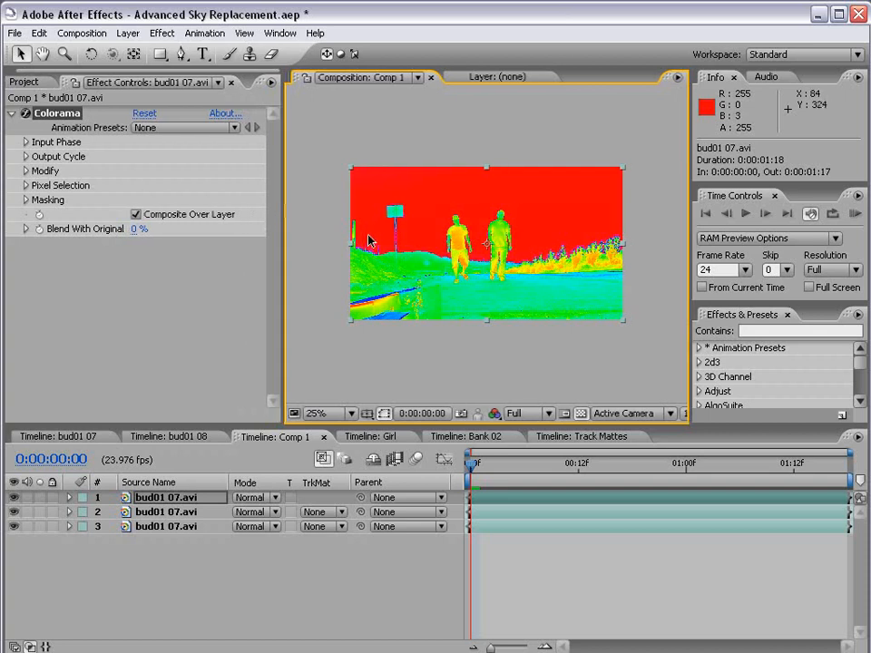
Set Colorama's Output Cycle preset palette to Ramp Grey
{"action": "left_click", "coordinate": [26, 143]}
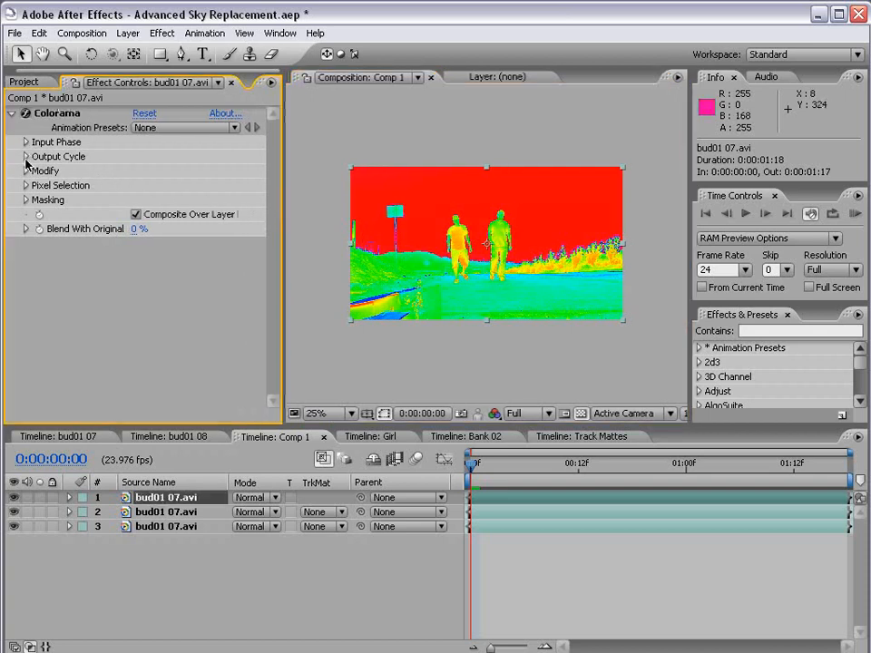
{"action": "left_click", "coordinate": [26, 157]}
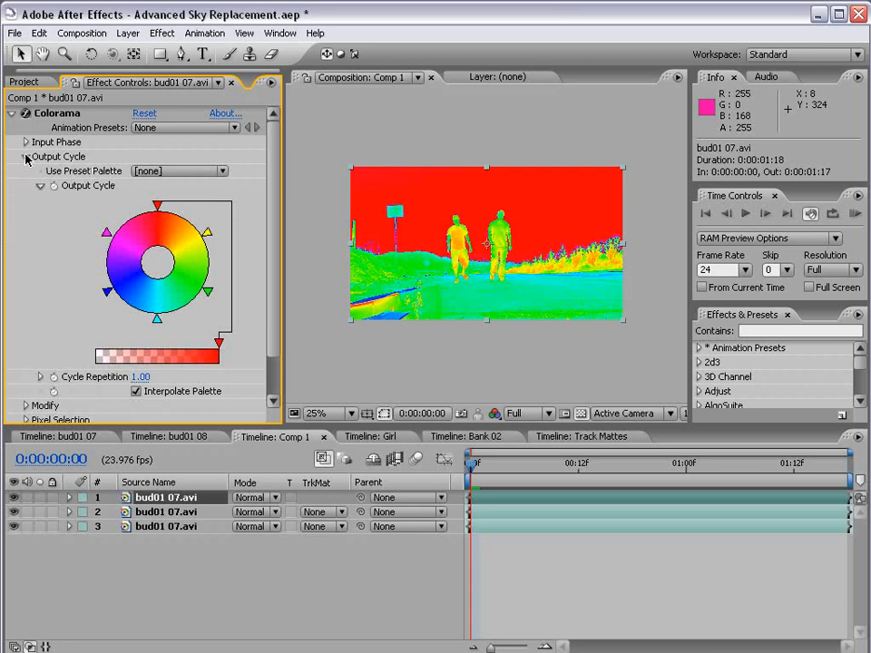
{"action": "left_click", "coordinate": [168, 173]}
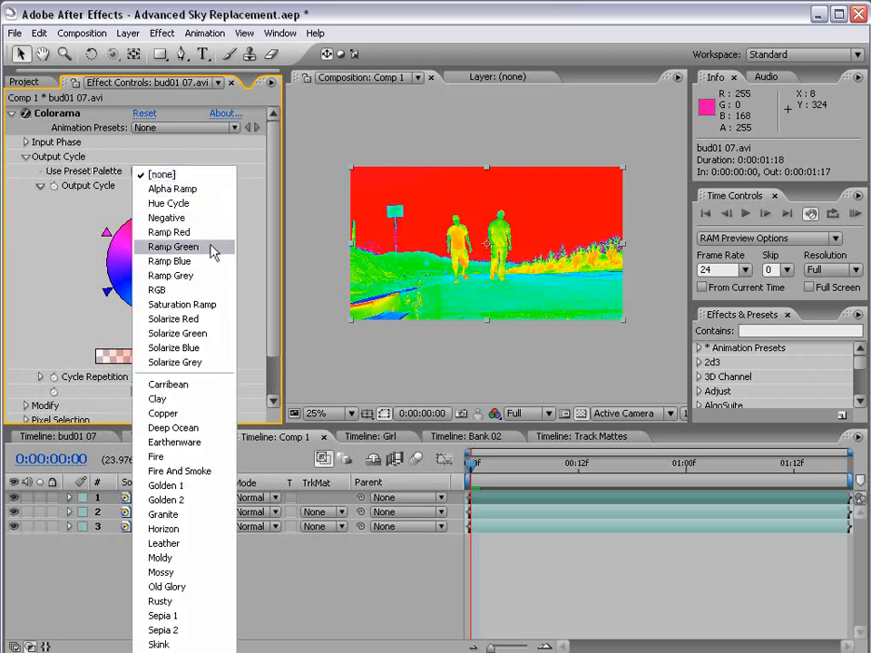
{"action": "left_click", "coordinate": [171, 276]}
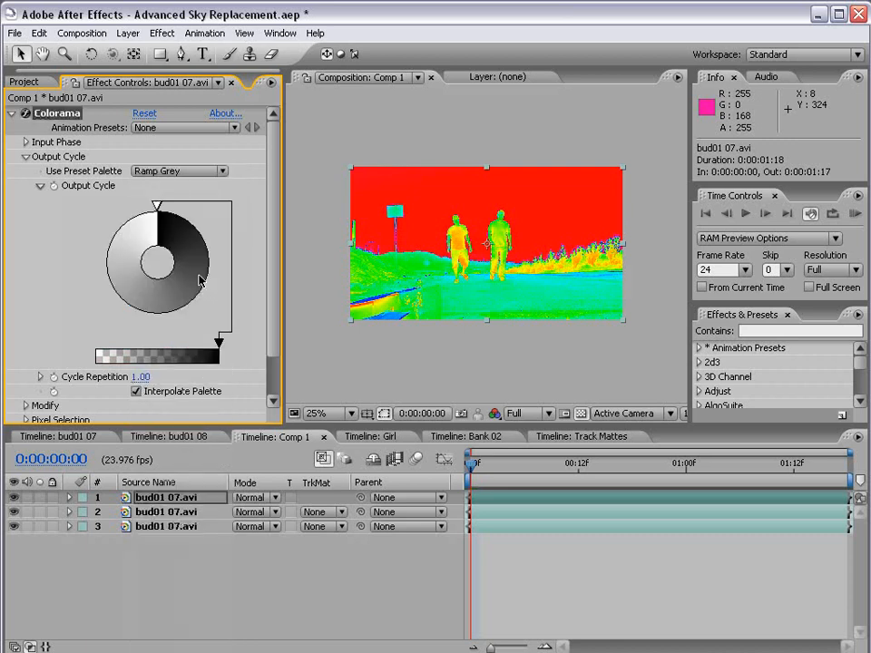
{"action": "scroll", "coordinate": [554, 175], "scroll_direction": "up", "scroll_amount": 1}
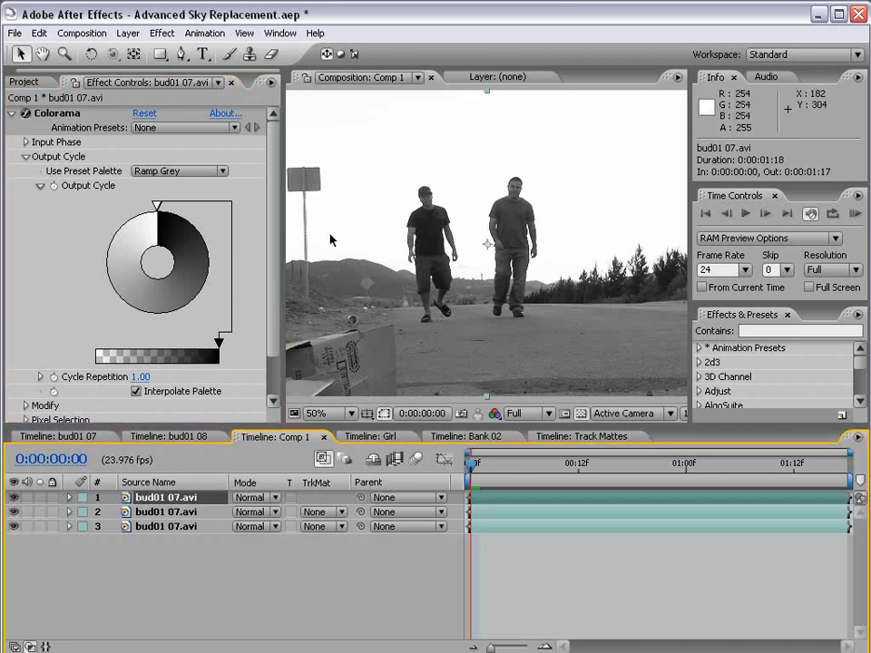
Change one Output Cycle marker's colour to black
{"action": "left_click", "coordinate": [26, 143]}
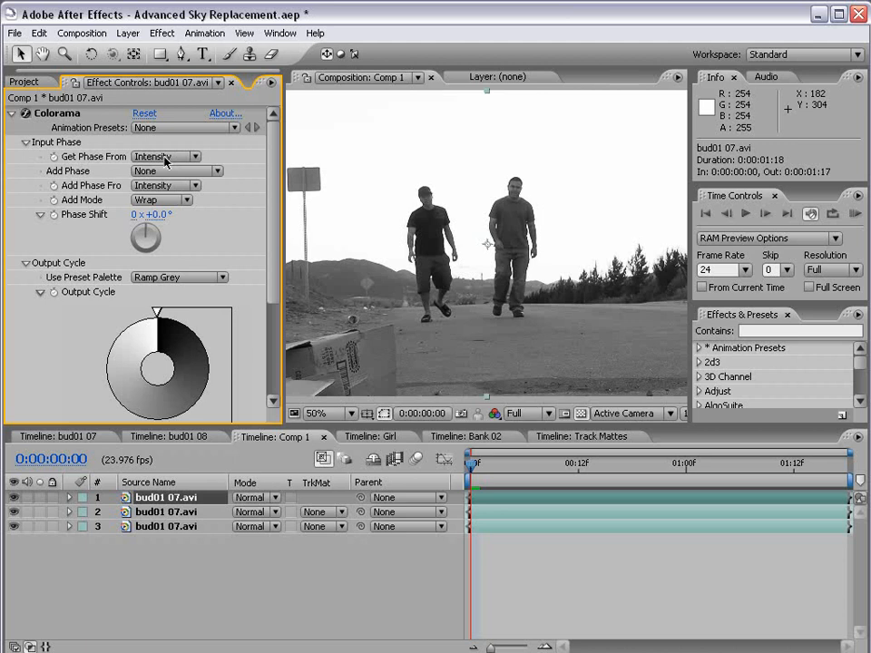
{"action": "left_click", "coordinate": [27, 144]}
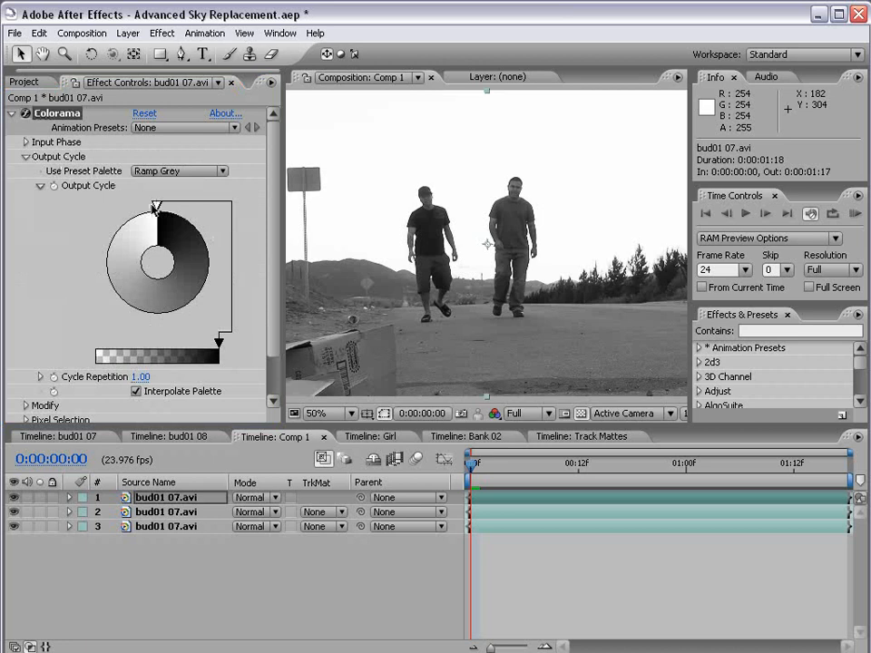
{"action": "double_click", "coordinate": [107, 268]}
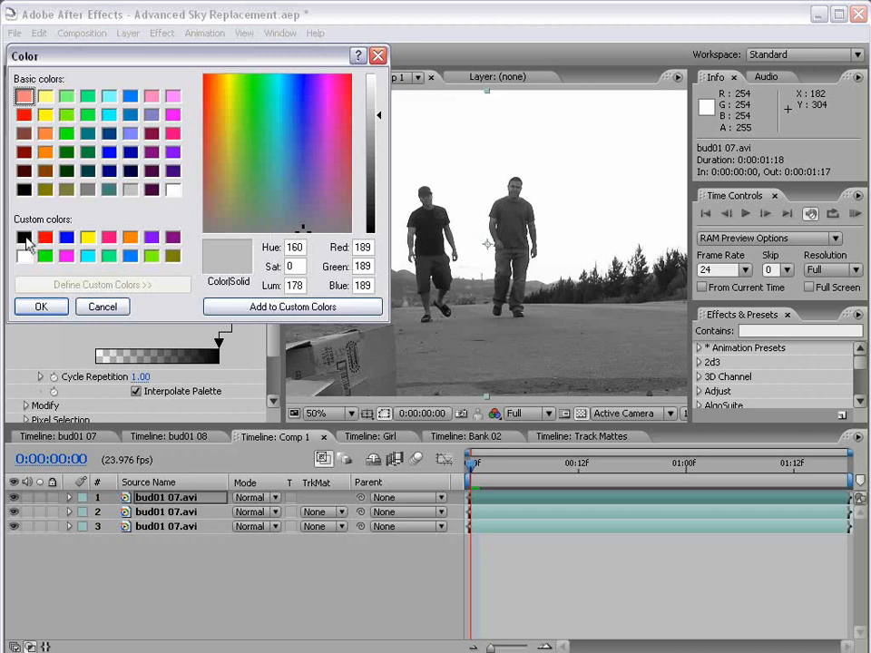
{"action": "left_click", "coordinate": [25, 238]}
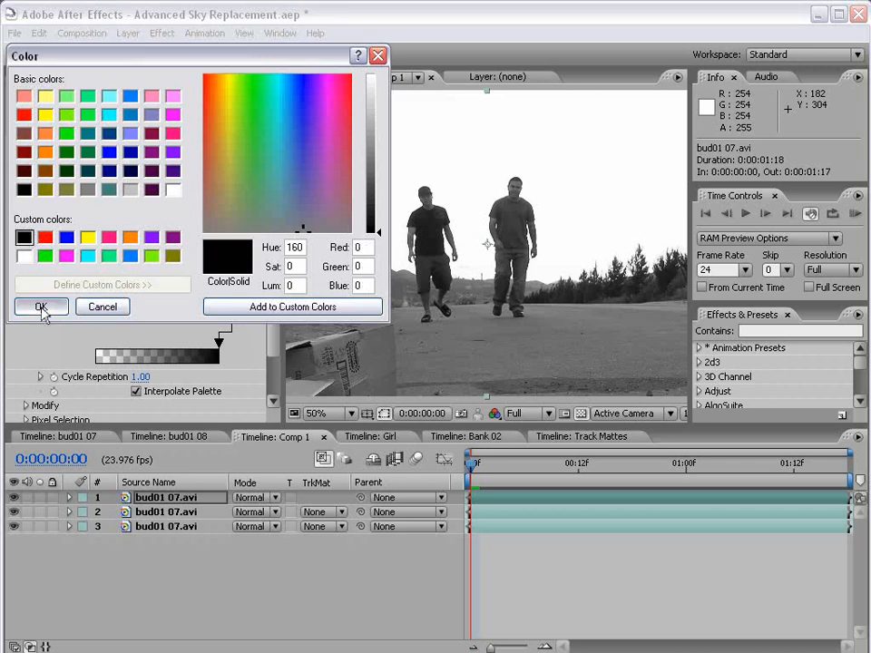
{"action": "left_click", "coordinate": [41, 307]}
Drag the markers around the cycle so the foreground becomes a black silhouette, checking the tree line
{"action": "mouse_move", "coordinate": [98, 266]}
{"action": "left_mouse_down"}
{"action": "mouse_move", "coordinate": [195, 268]}
{"action": "mouse_move", "coordinate": [170, 280]}
{"action": "mouse_move", "coordinate": [215, 256]}
{"action": "left_mouse_up"}
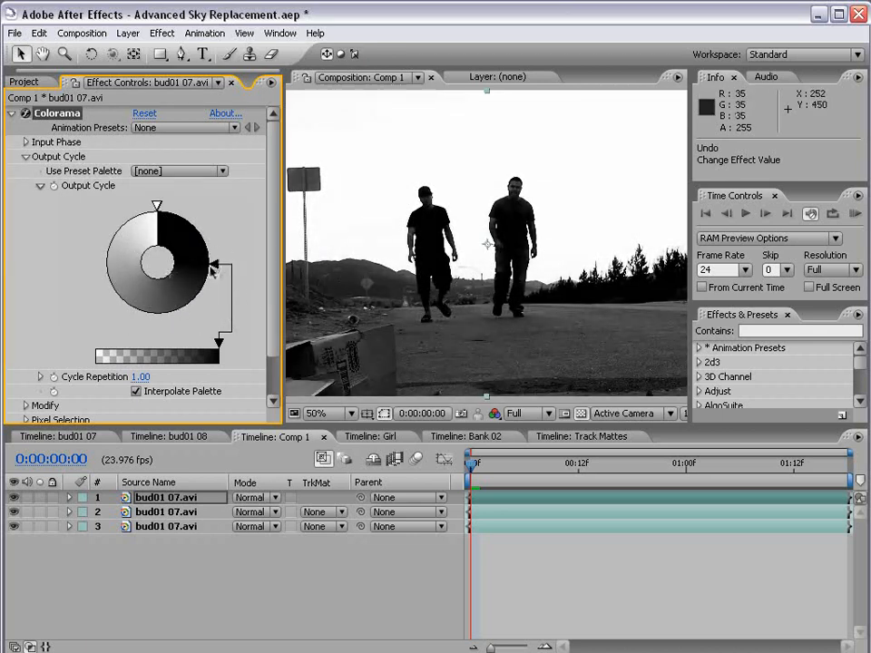
{"action": "mouse_move", "coordinate": [215, 256]}
{"action": "left_mouse_down"}
{"action": "mouse_move", "coordinate": [102, 283]}
{"action": "mouse_move", "coordinate": [127, 267]}
{"action": "left_mouse_up"}
{"action": "scroll", "coordinate": [447, 287], "scroll_direction": "down", "scroll_amount": 1}
{"action": "scroll", "coordinate": [447, 287], "scroll_direction": "up", "scroll_amount": 2}
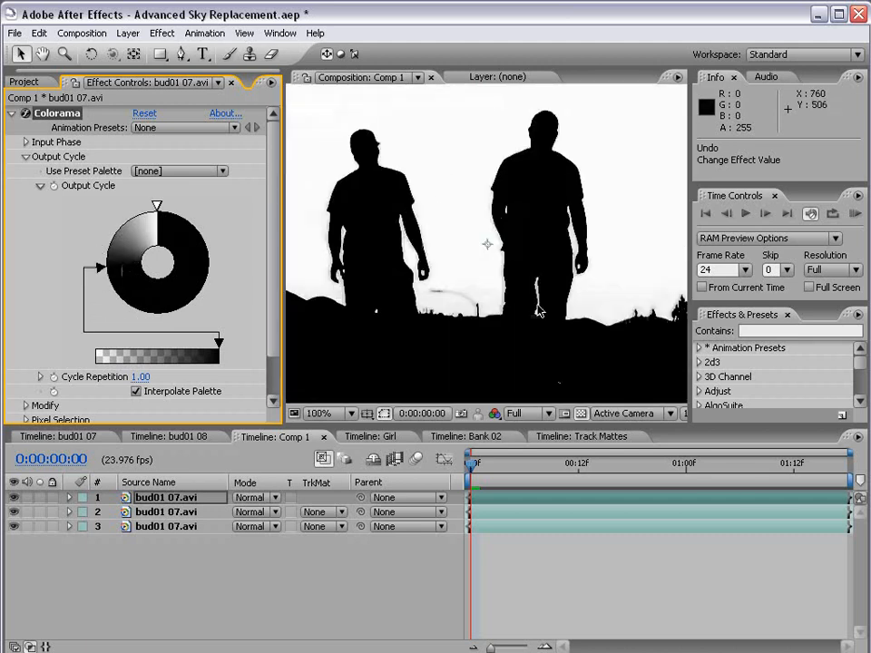
{"action": "key", "text": "h"}
{"action": "mouse_move", "coordinate": [481, 299]}
{"action": "left_mouse_down"}
{"action": "mouse_move", "coordinate": [510, 319]}
{"action": "mouse_move", "coordinate": [475, 295]}
{"action": "left_mouse_up"}
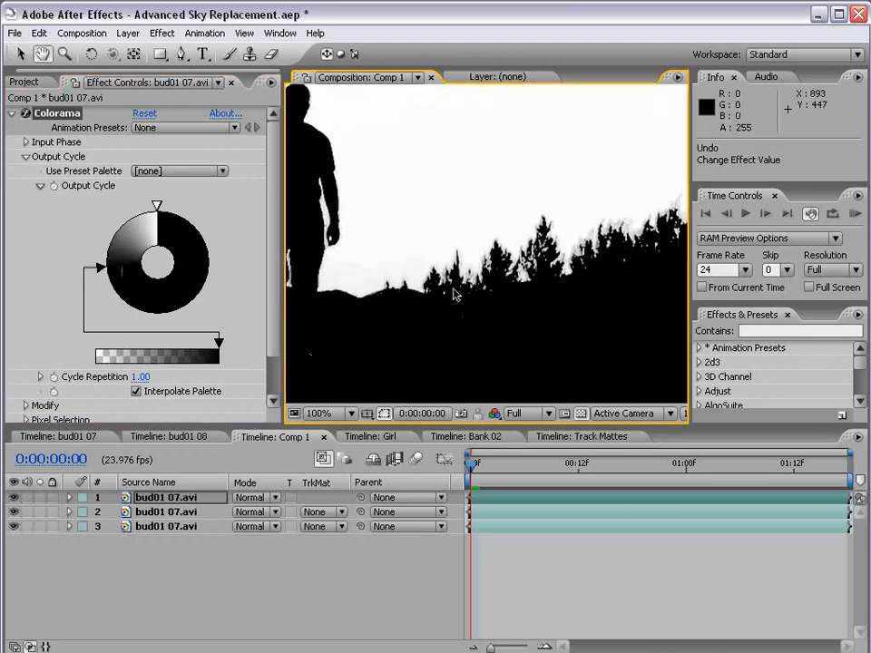
{"action": "key", "text": "v"}
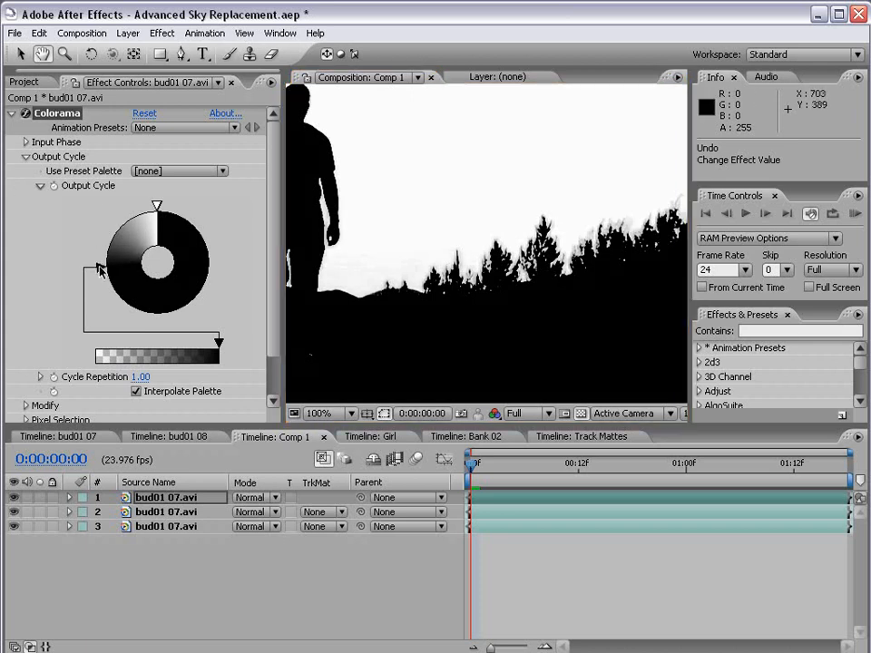
Change another Output Cycle marker's colour to white
{"action": "left_click", "coordinate": [99, 267]}
{"action": "key", "text": "v"}
{"action": "double_click", "coordinate": [123, 233]}
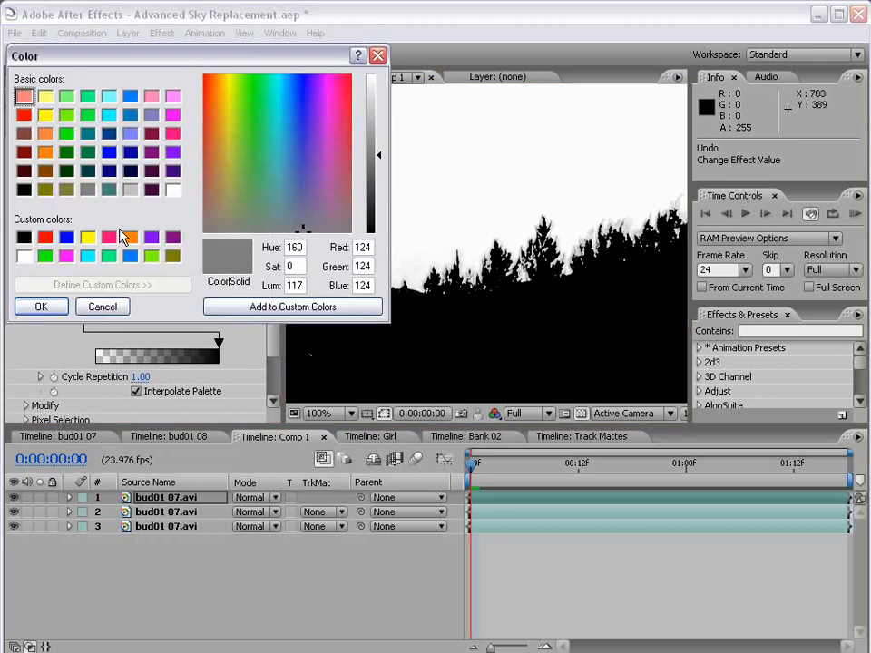
{"action": "left_click", "coordinate": [25, 257]}
{"action": "left_click", "coordinate": [40, 307]}
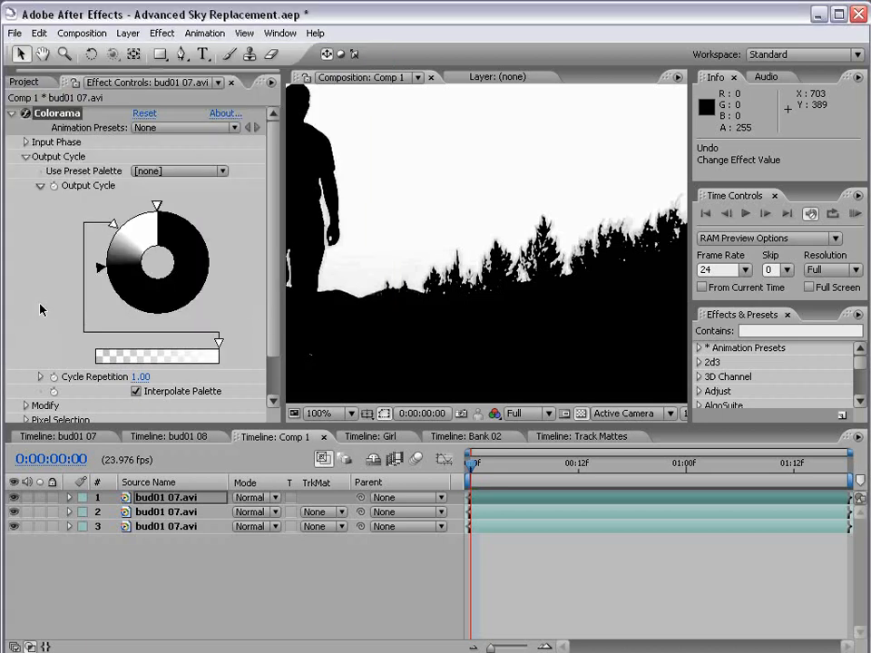
Arrange the white and black markers near the top of the cycle for a gradual white-to-black matte
{"action": "mouse_move", "coordinate": [113, 225]}
{"action": "left_mouse_down"}
{"action": "mouse_move", "coordinate": [141, 209]}
{"action": "mouse_move", "coordinate": [100, 257]}
{"action": "left_mouse_up"}
{"action": "scroll", "coordinate": [544, 245], "scroll_direction": "up", "scroll_amount": 1}
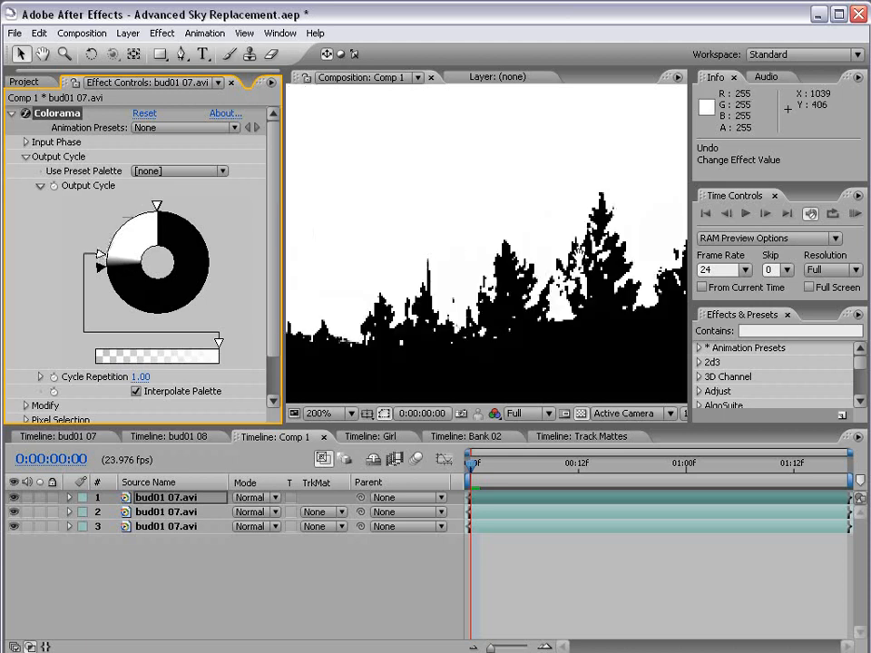
{"action": "key", "text": "h"}
{"action": "mouse_move", "coordinate": [98, 258]}
{"action": "left_mouse_down"}
{"action": "mouse_move", "coordinate": [130, 212]}
{"action": "mouse_move", "coordinate": [144, 207]}
{"action": "left_mouse_up"}
{"action": "mouse_move", "coordinate": [100, 266]}
{"action": "left_mouse_down"}
{"action": "mouse_move", "coordinate": [104, 281]}
{"action": "mouse_move", "coordinate": [98, 259]}
{"action": "left_mouse_up"}
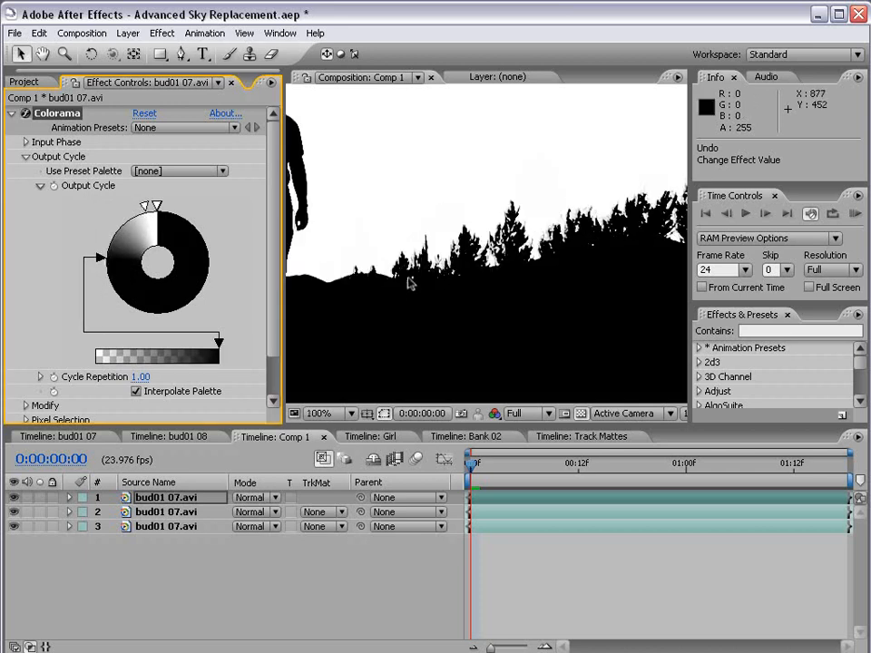
Set layer 2's track matte to Luma Inverted Matte and hide the bottom footage layer
{"action": "left_click", "coordinate": [408, 233]}
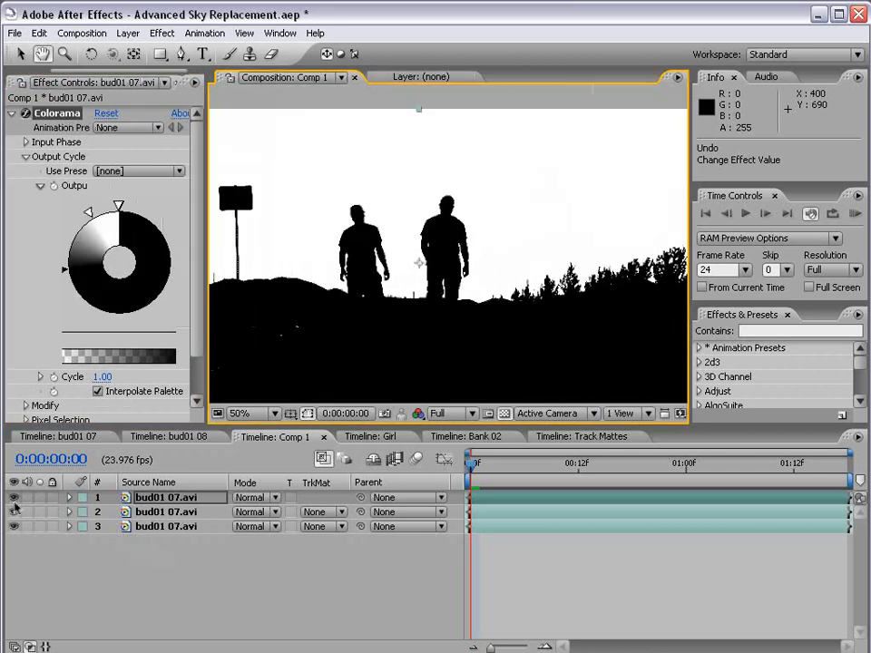
{"action": "left_click", "coordinate": [15, 498]}
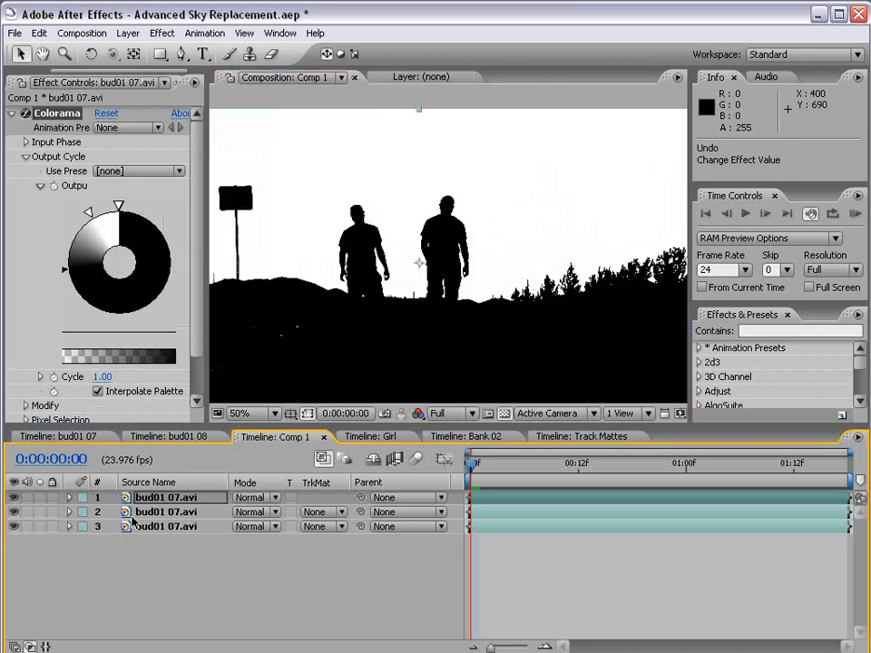
{"action": "left_click", "coordinate": [159, 513]}
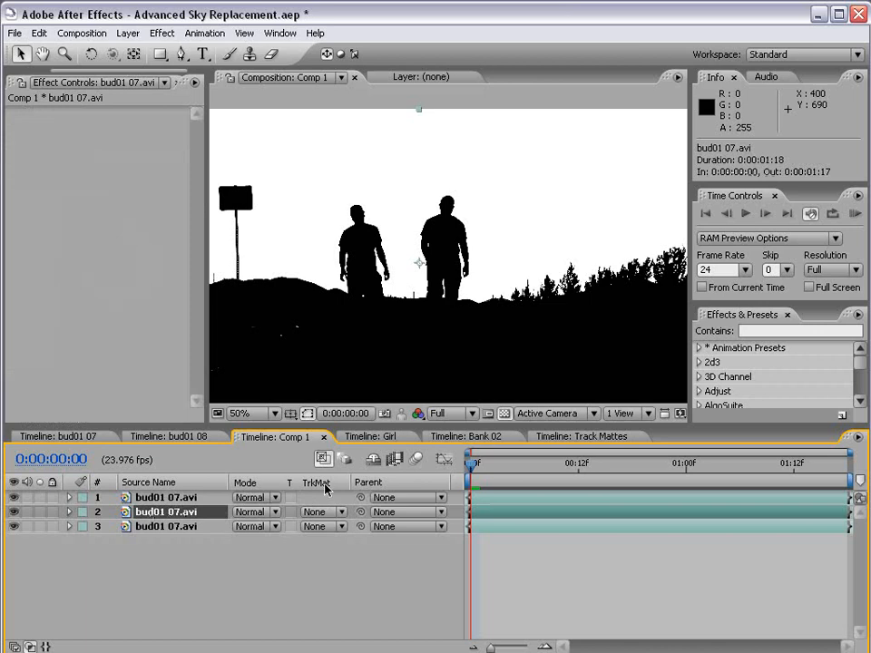
{"action": "left_click", "coordinate": [322, 512]}
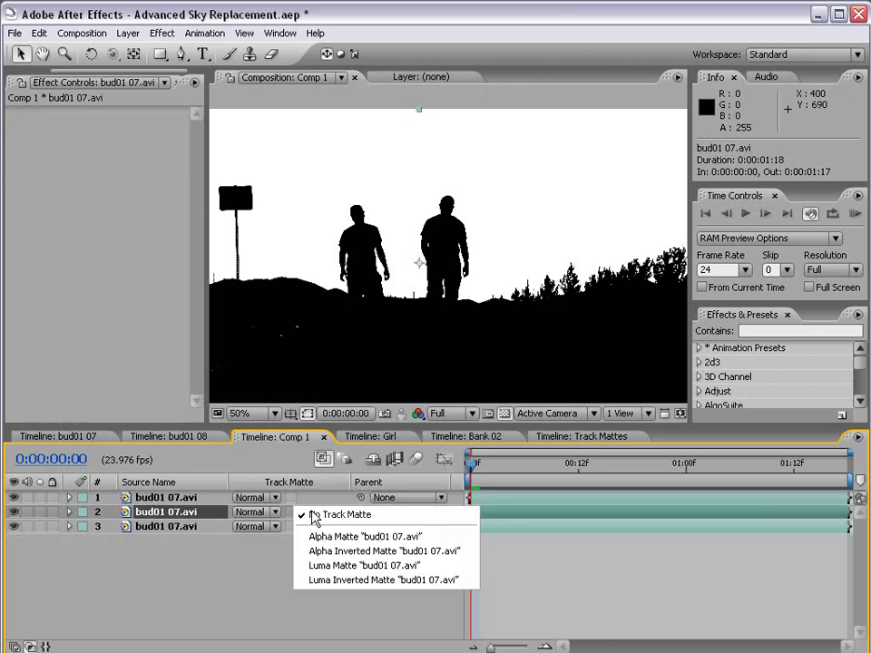
{"action": "left_click", "coordinate": [370, 581]}
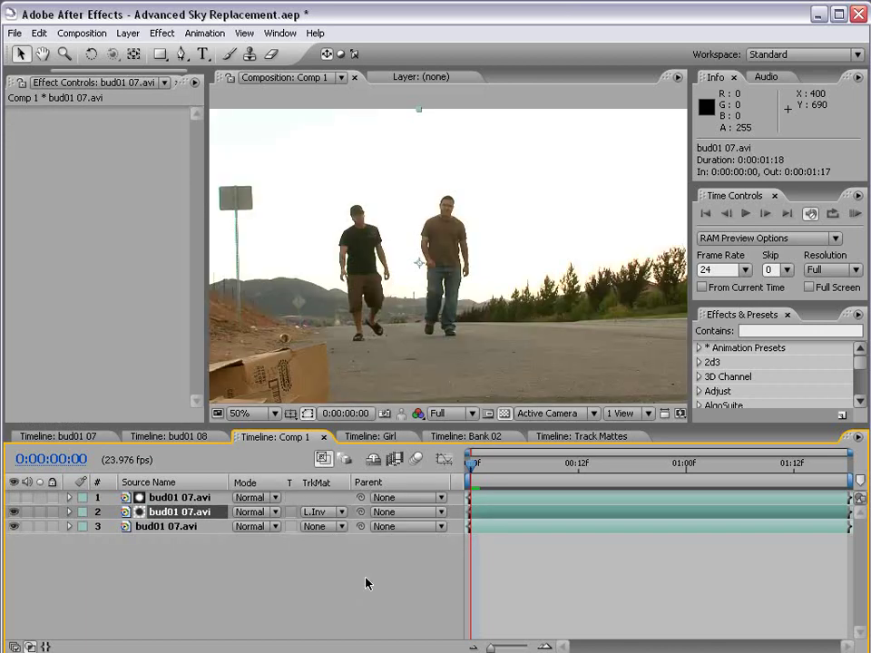
{"action": "left_click", "coordinate": [14, 527]}
{"action": "key", "text": "grave"}
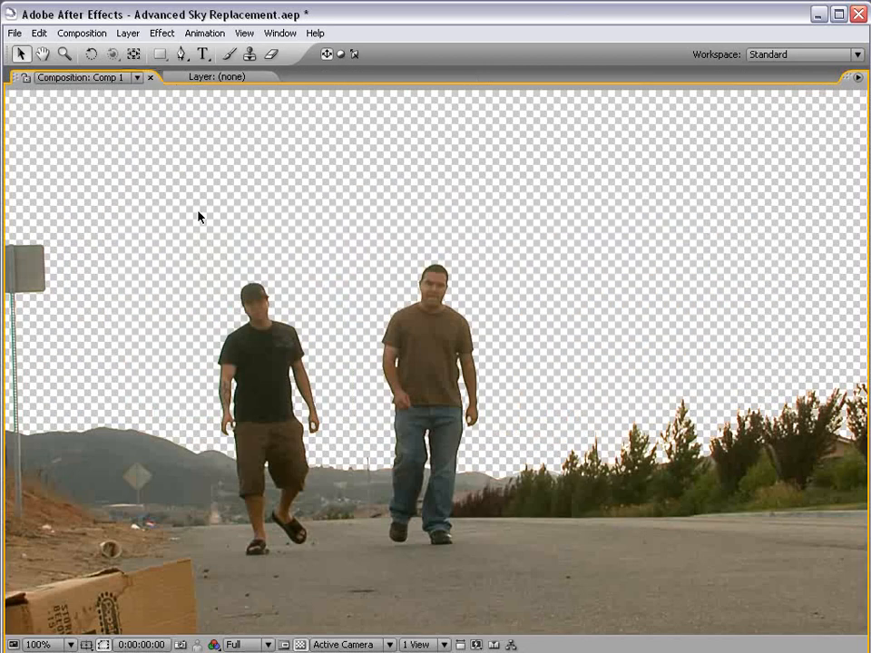
{"action": "key", "text": "grave"}
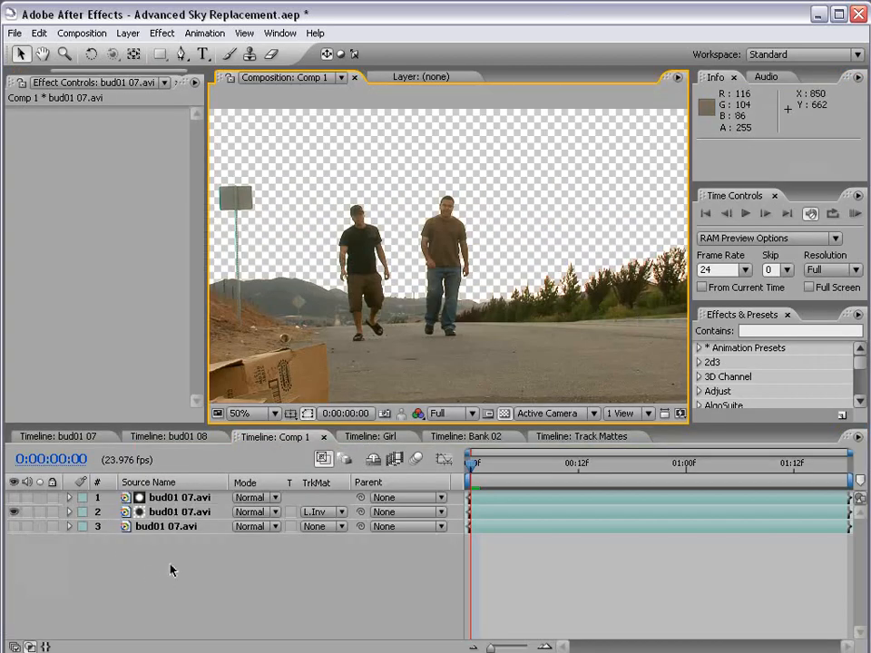
Toggle the matte layer's visibility to compare the black-and-white matte with the keyed footage
{"action": "left_click", "coordinate": [179, 498]}
{"action": "left_click", "coordinate": [14, 498]}
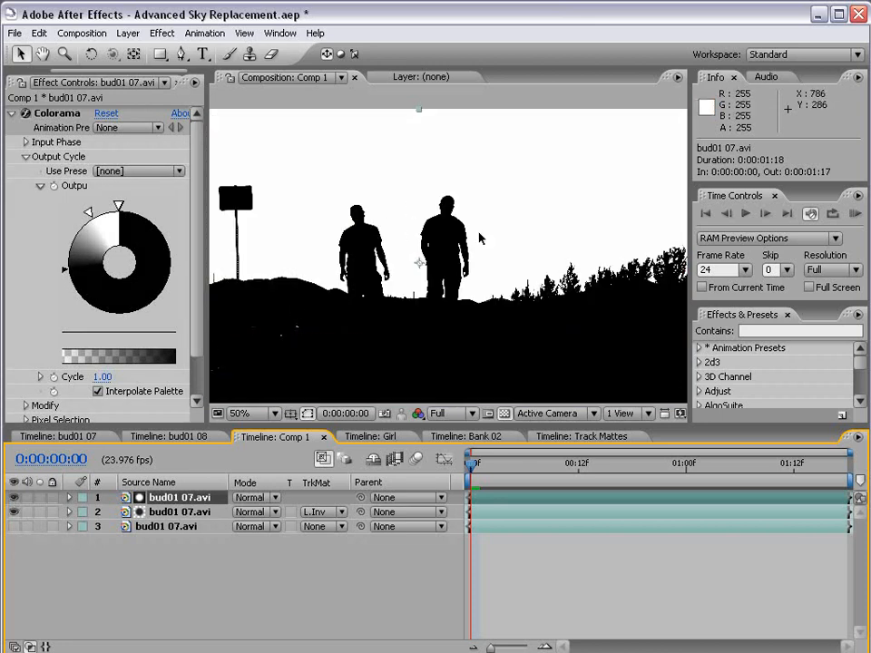
{"action": "left_click", "coordinate": [14, 498]}
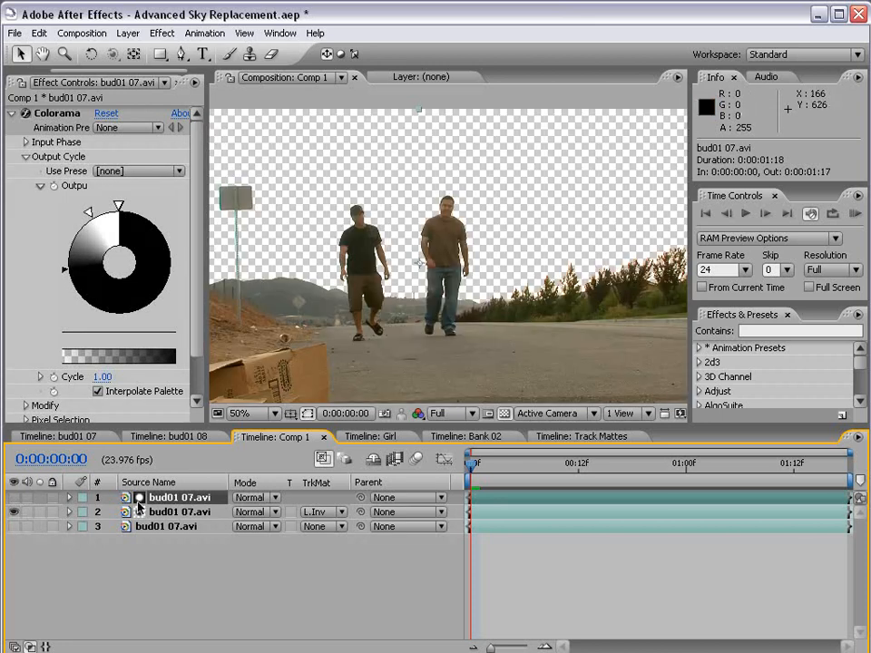
{"action": "left_click", "coordinate": [179, 512]}
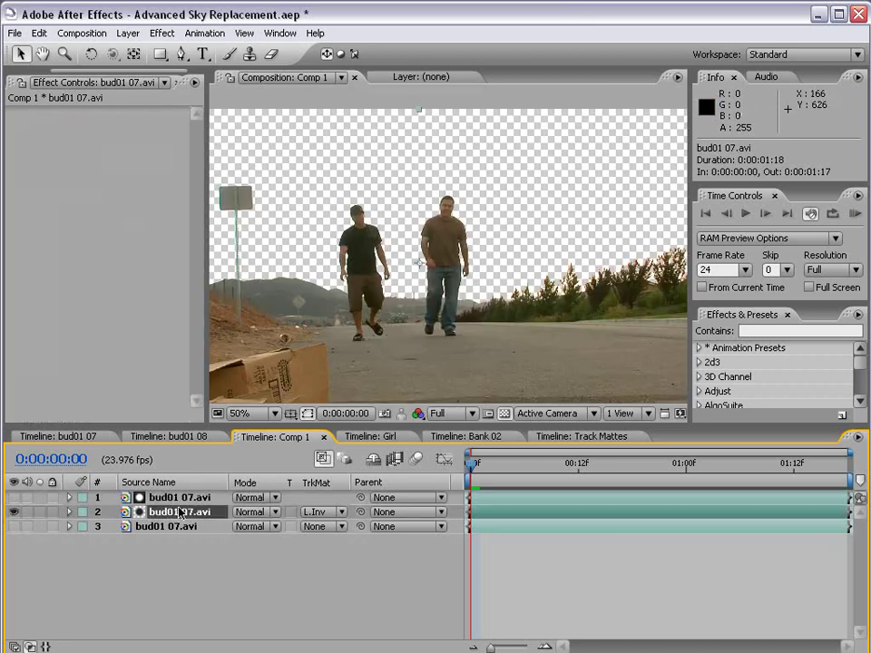
{"action": "left_click", "coordinate": [14, 498]}
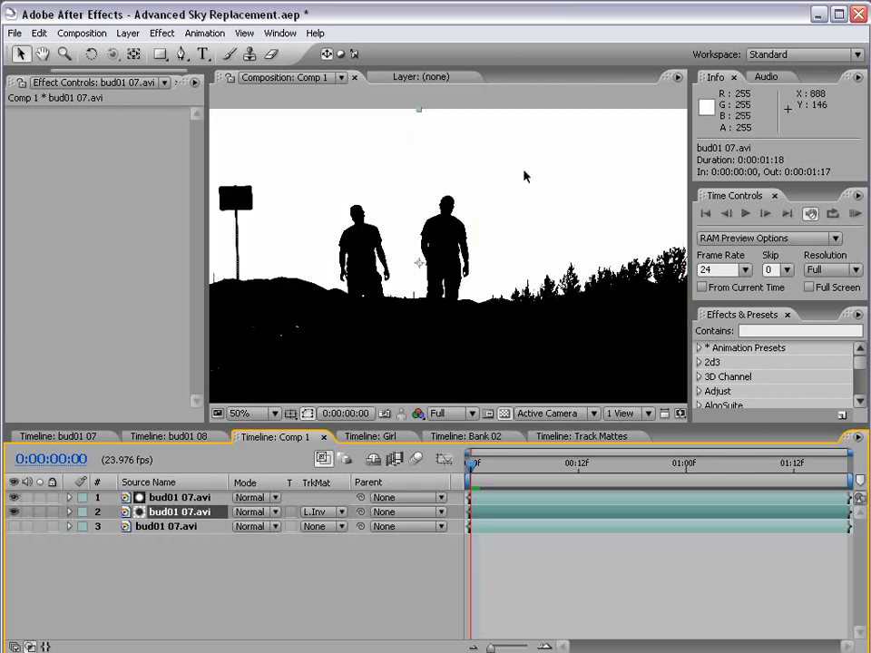
{"action": "left_click", "coordinate": [14, 498]}
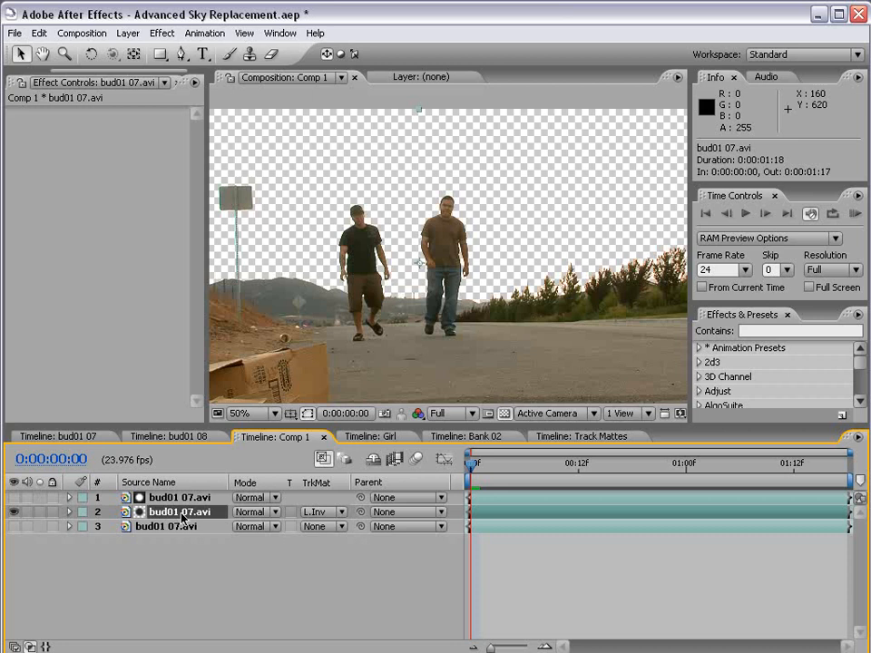
{"action": "key", "text": "grave"}
{"action": "key", "text": "grave"}
Add the 18.jpg cloud image from the Project panel into Comp 1
{"action": "key", "text": "comma"}
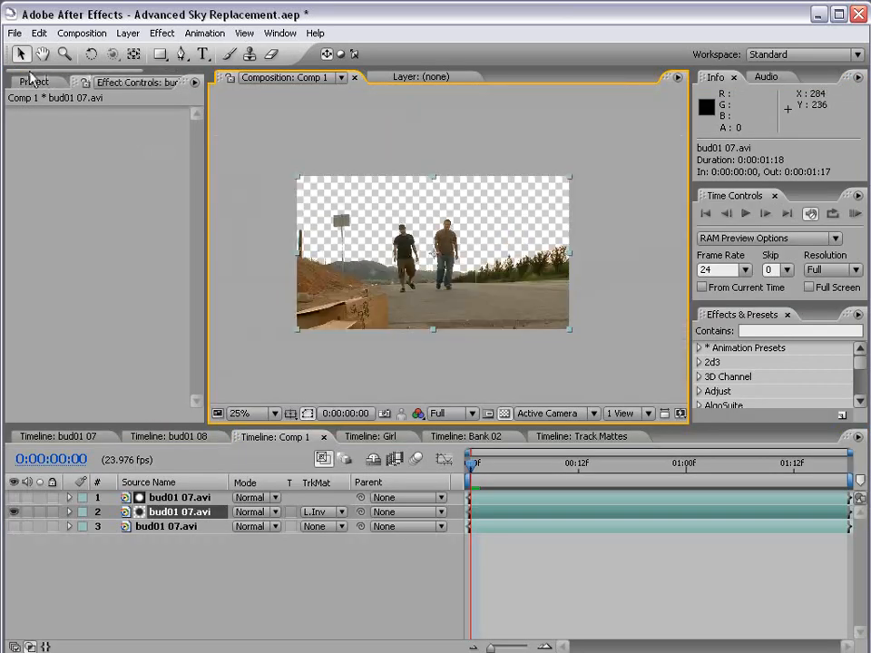
{"action": "left_click", "coordinate": [32, 82]}
{"action": "left_click", "coordinate": [37, 189]}
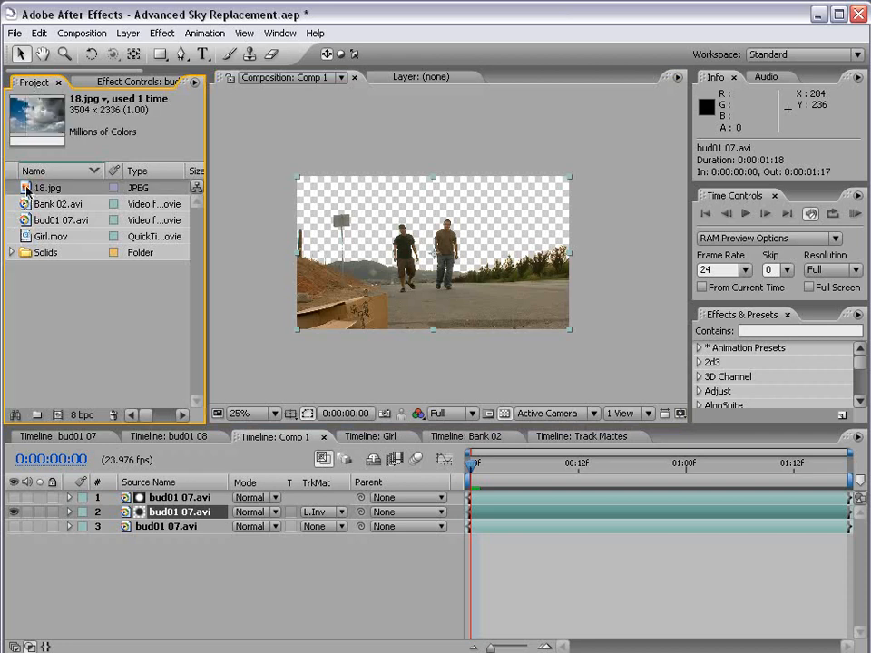
{"action": "left_click_drag", "start_coordinate": [28, 189], "coordinate": [409, 254]}
{"action": "scroll", "coordinate": [456, 280], "scroll_direction": "down", "scroll_amount": 1}
Scale the cloud image down, move it beneath the matted footage and up into the sky area
{"action": "mouse_move", "coordinate": [632, 378]}
{"action": "left_mouse_down"}
{"action": "mouse_move", "coordinate": [524, 306]}
{"action": "mouse_move", "coordinate": [535, 313]}
{"action": "left_mouse_up"}
{"action": "scroll", "coordinate": [444, 263], "scroll_direction": "up", "scroll_amount": 1}
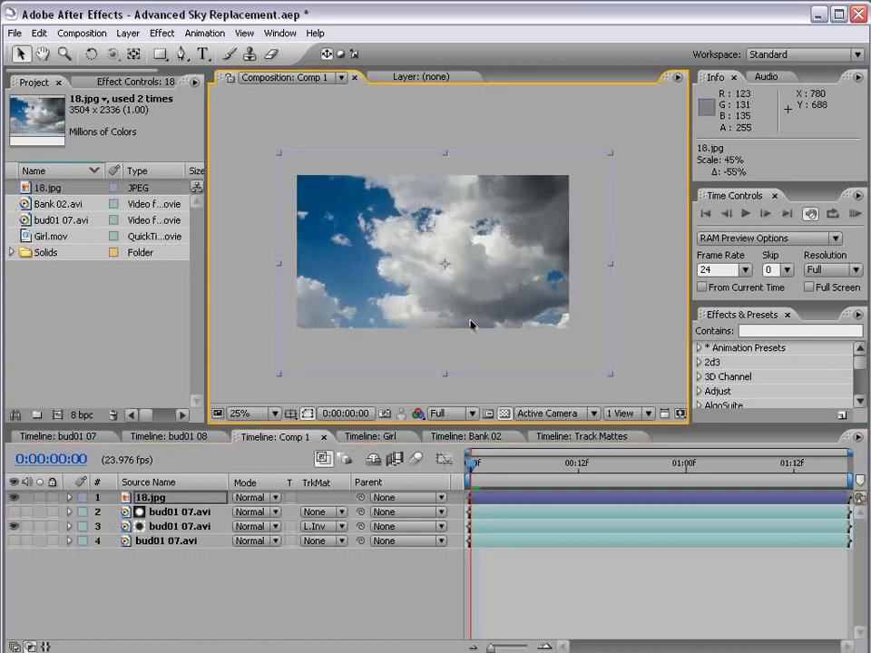
{"action": "left_click_drag", "start_coordinate": [146, 499], "coordinate": [154, 521]}
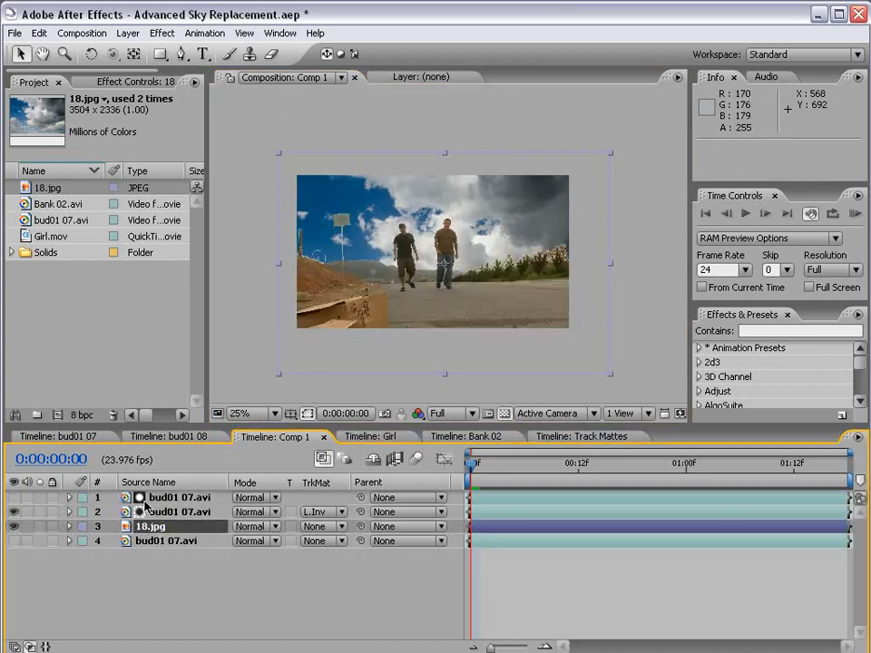
{"action": "left_click_drag", "start_coordinate": [473, 258], "coordinate": [454, 216]}
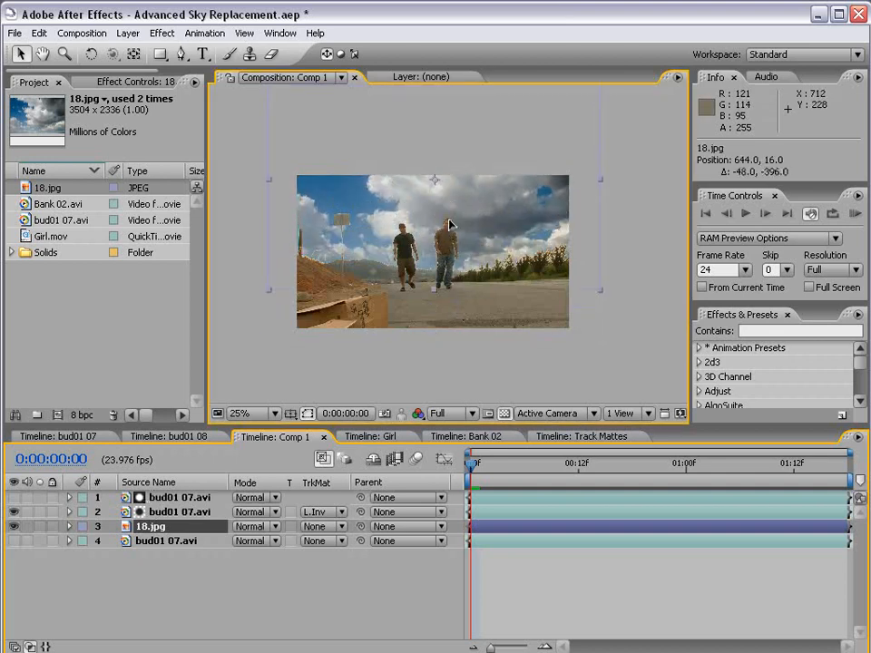
{"action": "key", "text": "grave"}
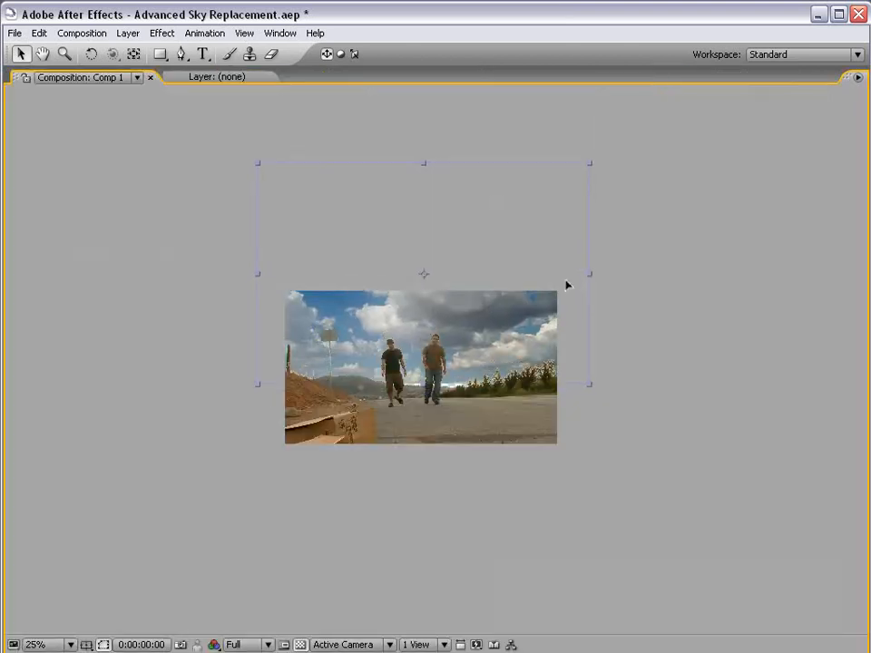
{"action": "left_click", "coordinate": [585, 187]}
{"action": "left_click_drag", "start_coordinate": [585, 187], "coordinate": [513, 259]}
Set the 18.jpg cloud layer's opacity to 50%, then 70%
{"action": "key", "text": "period"}
{"action": "key", "text": "grave"}
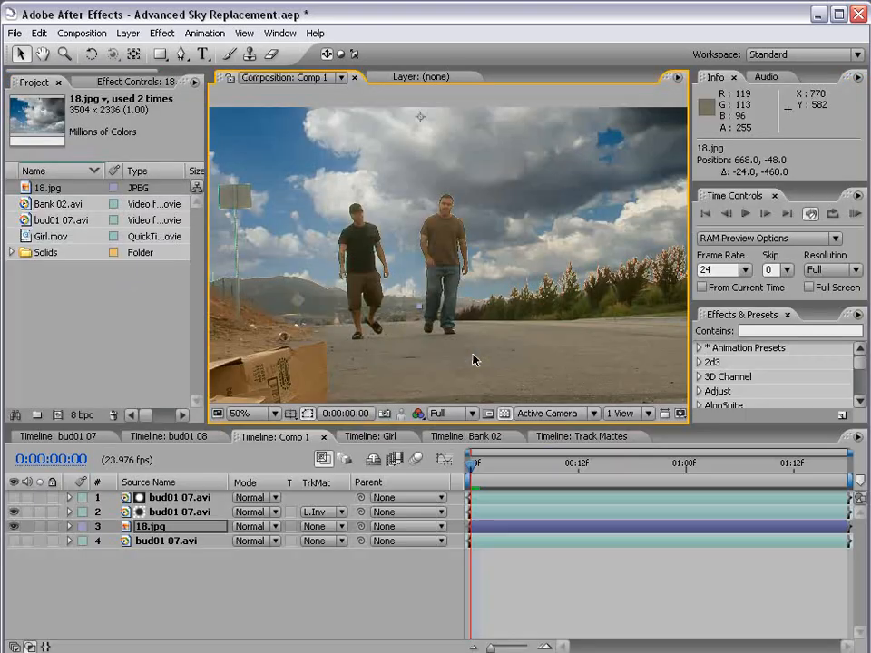
{"action": "left_click", "coordinate": [150, 527]}
{"action": "key", "text": "t"}
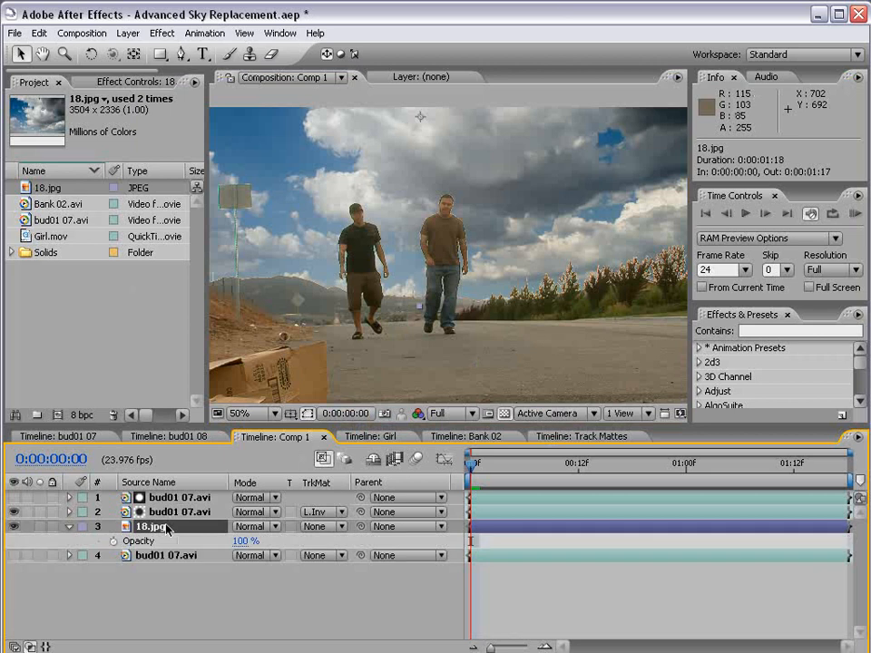
{"action": "left_click", "coordinate": [245, 541]}
{"action": "type", "text": "50"}
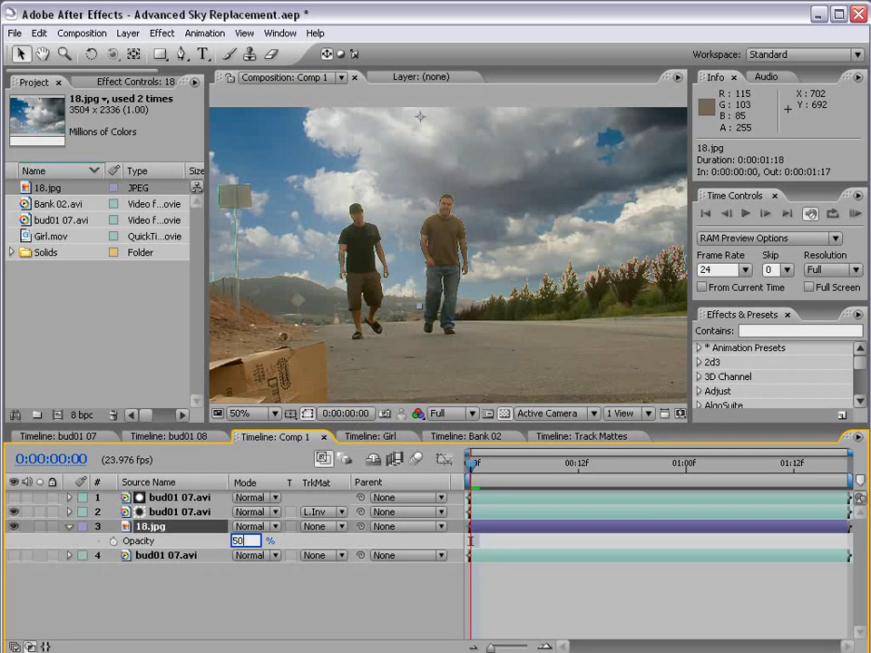
{"action": "key", "text": "Return"}
{"action": "left_click", "coordinate": [240, 542]}
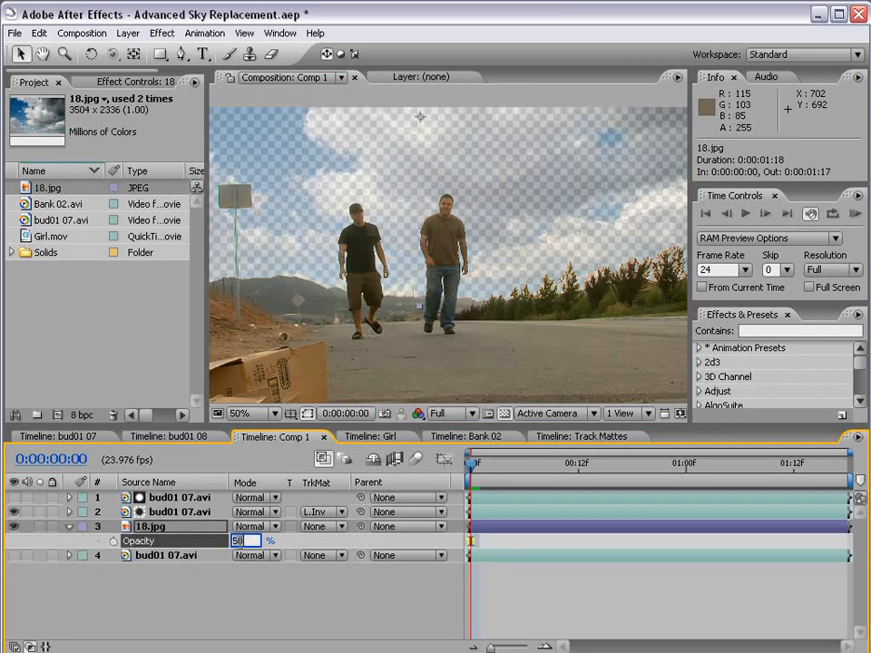
{"action": "type", "text": "70"}
{"action": "key", "text": "Return"}
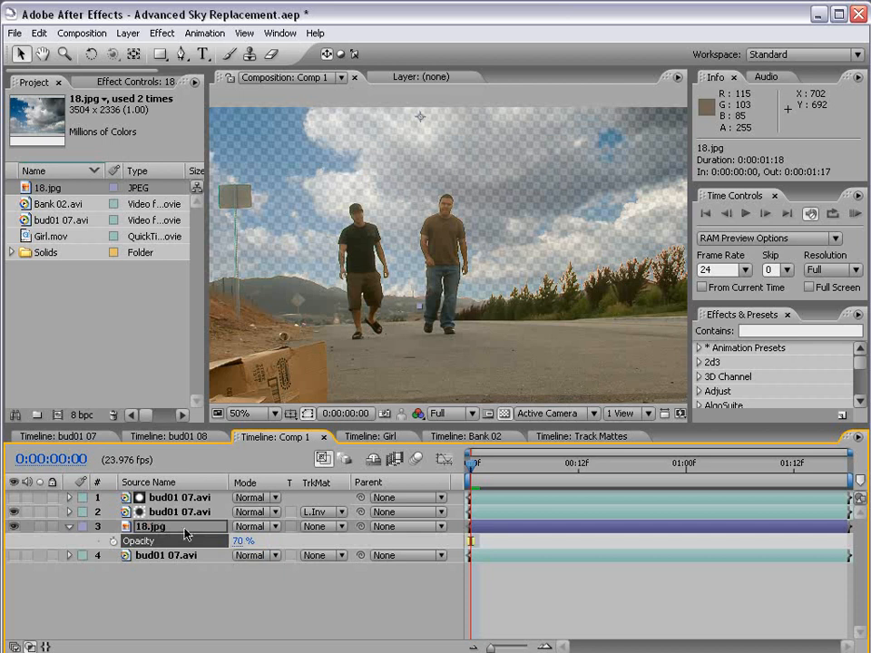
Toggle the original footage and cloud layers' visibility to compare the composite at full size
{"action": "left_click", "coordinate": [189, 556]}
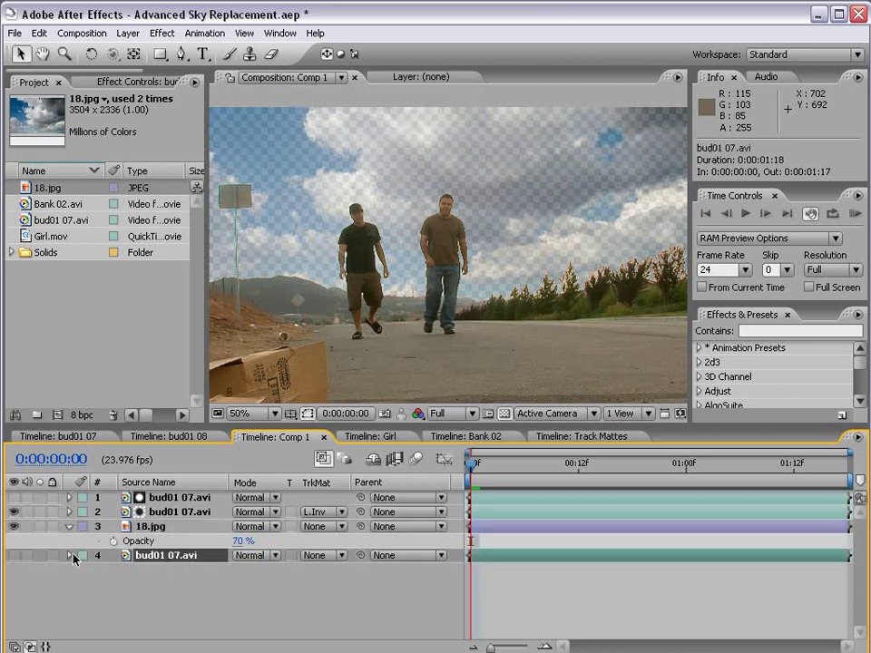
{"action": "left_click", "coordinate": [15, 557]}
{"action": "key", "text": "grave"}
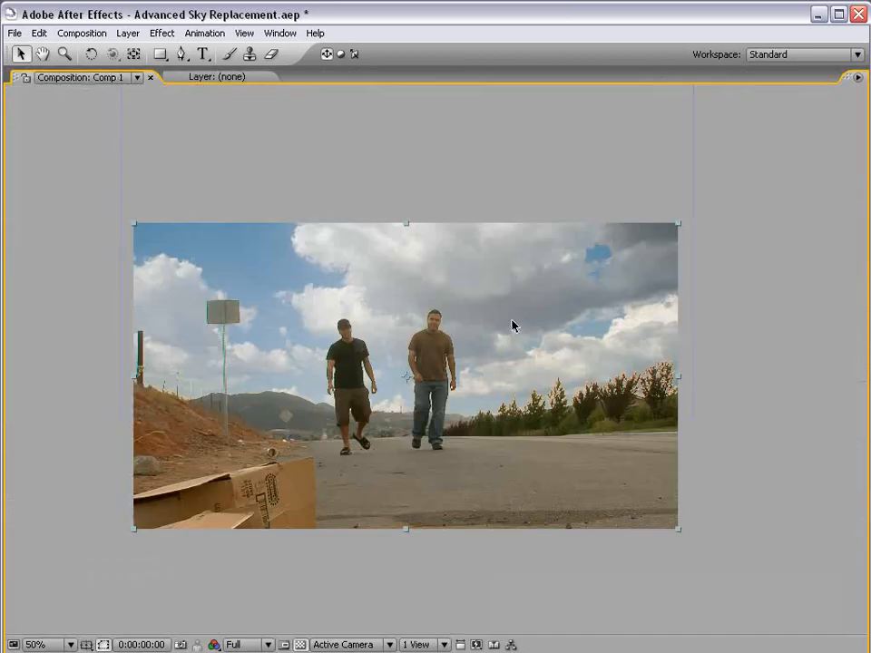
{"action": "key", "text": "period"}
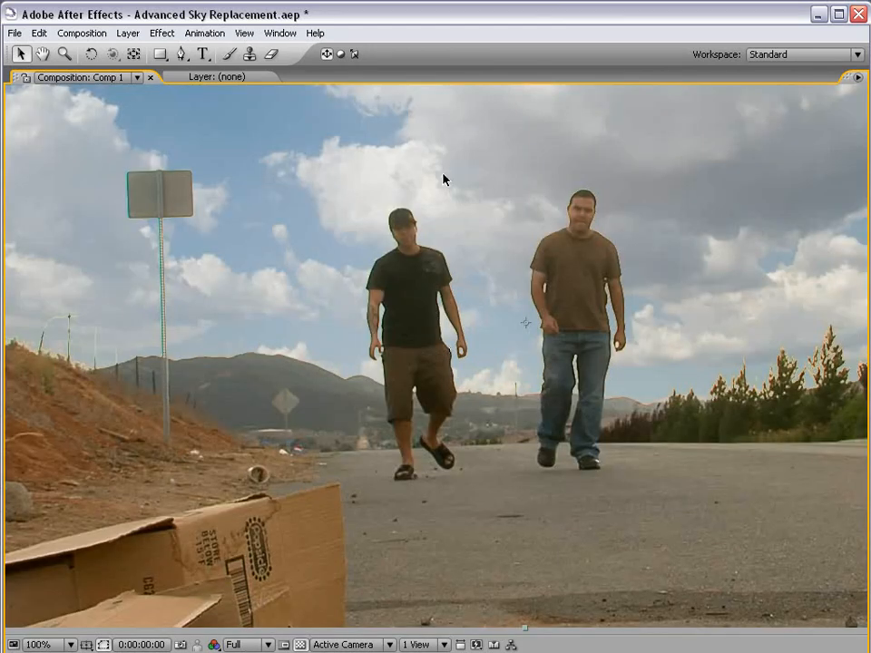
{"action": "key", "text": "grave"}
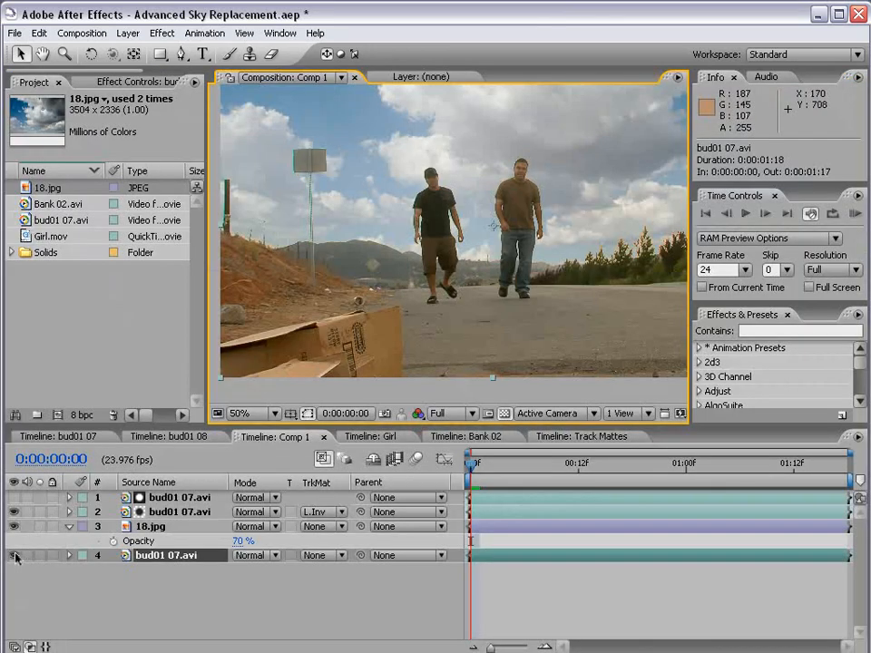
{"action": "left_click", "coordinate": [16, 556]}
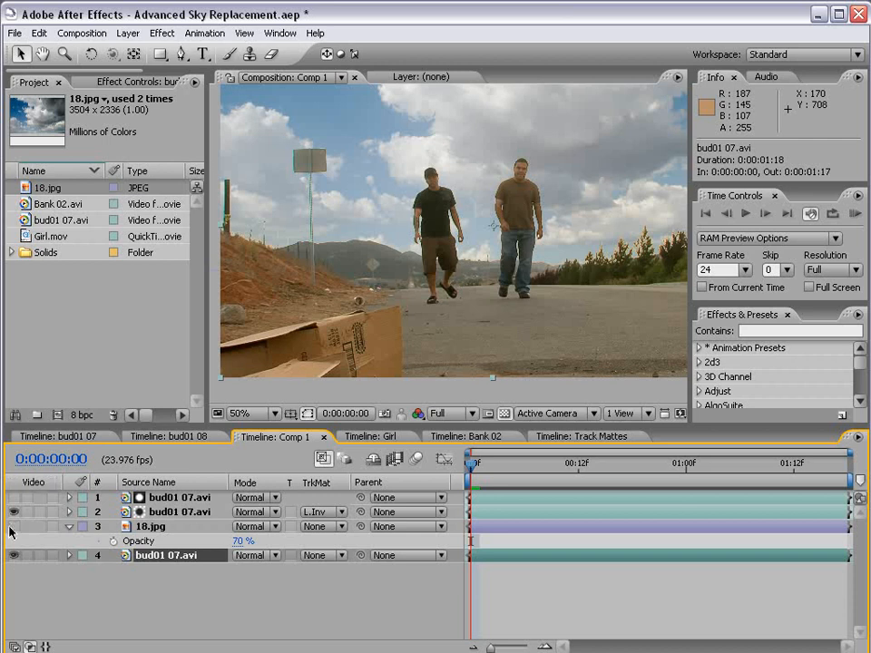
{"action": "left_click", "coordinate": [13, 526]}
{"action": "left_click", "coordinate": [14, 528]}
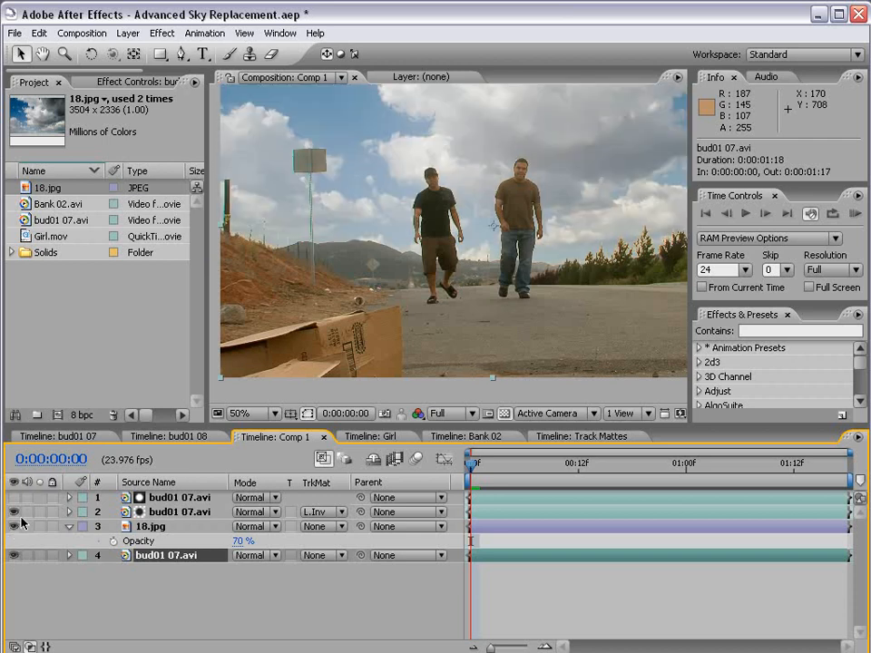
{"action": "key", "text": "grave"}
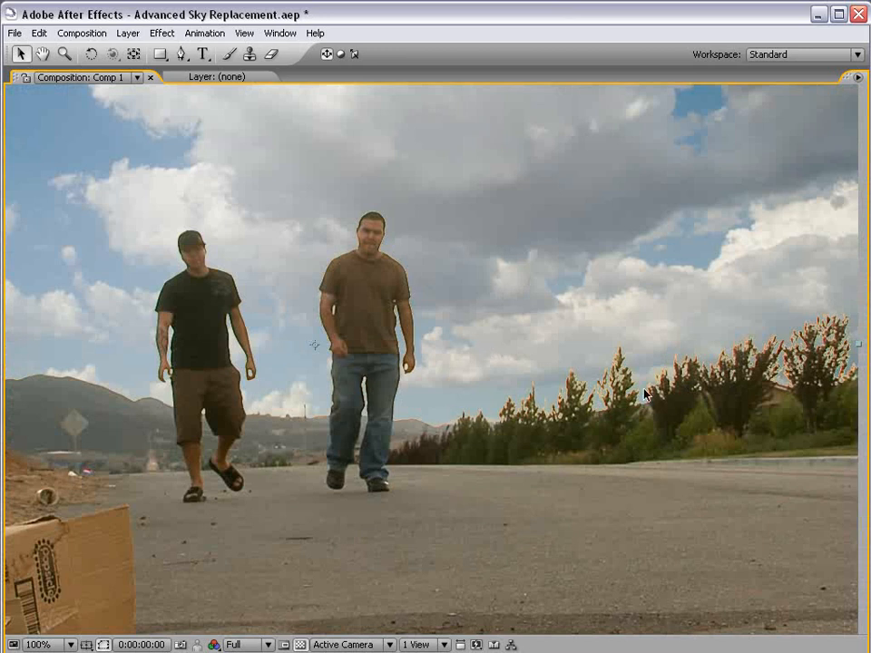
{"action": "key", "text": "grave"}
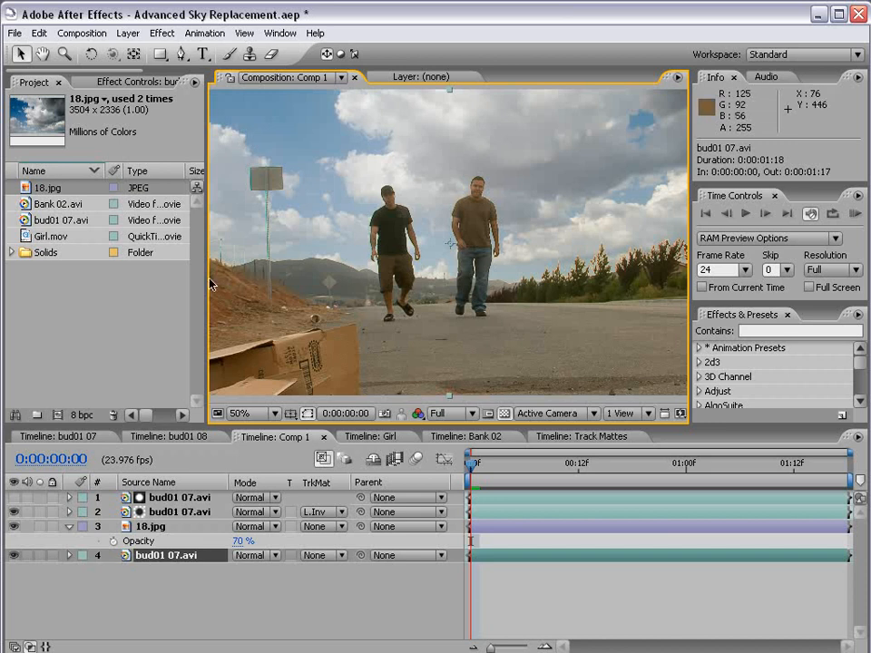
{"action": "scroll", "coordinate": [461, 216], "scroll_direction": "down", "scroll_amount": 1}
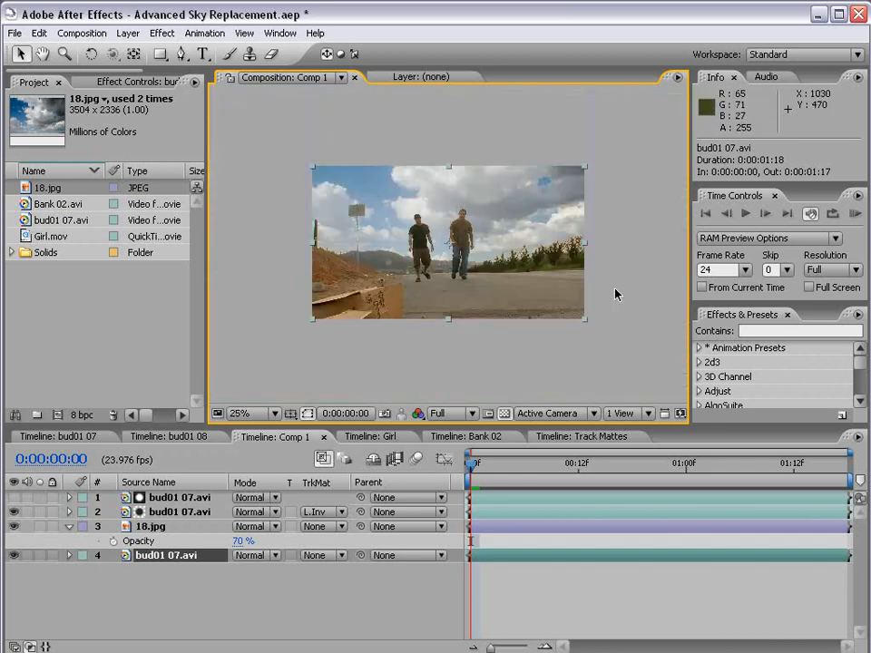
Add a Null Object layer, return to frame 0 and open the upper bud01 07.avi layer in its Layer viewer
{"action": "mouse_move", "coordinate": [473, 465]}
{"action": "left_mouse_down"}
{"action": "mouse_move", "coordinate": [719, 469]}
{"action": "mouse_move", "coordinate": [596, 468]}
{"action": "left_mouse_up"}
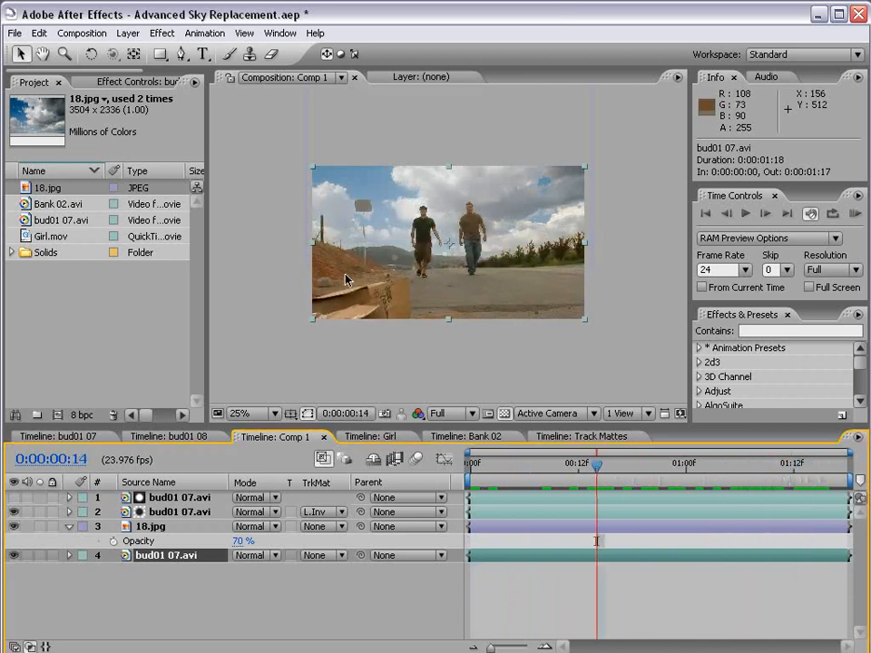
{"action": "left_click", "coordinate": [128, 33]}
{"action": "mouse_move", "coordinate": [138, 50]}
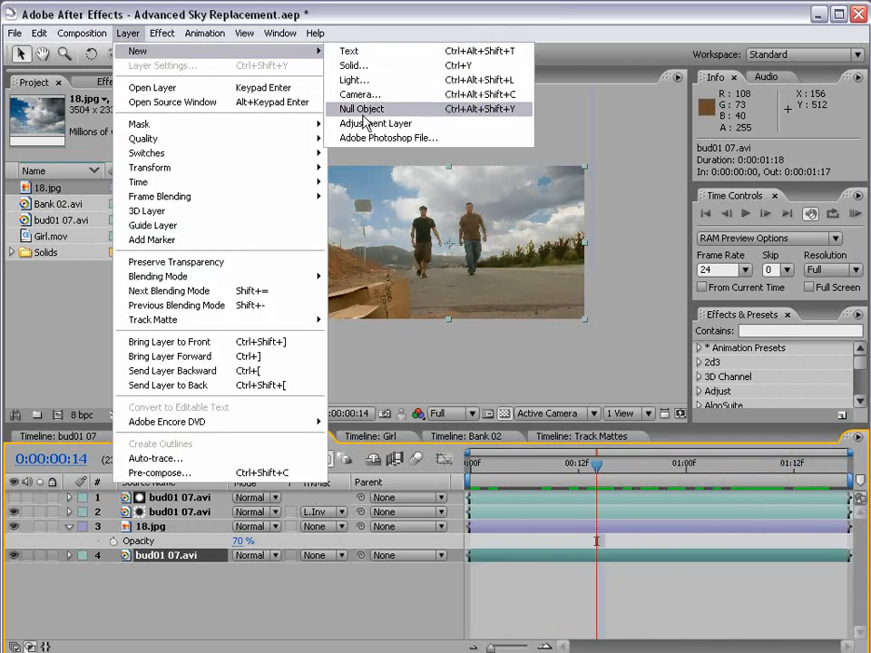
{"action": "left_click", "coordinate": [365, 109]}
{"action": "left_click_drag", "start_coordinate": [483, 463], "coordinate": [470, 464]}
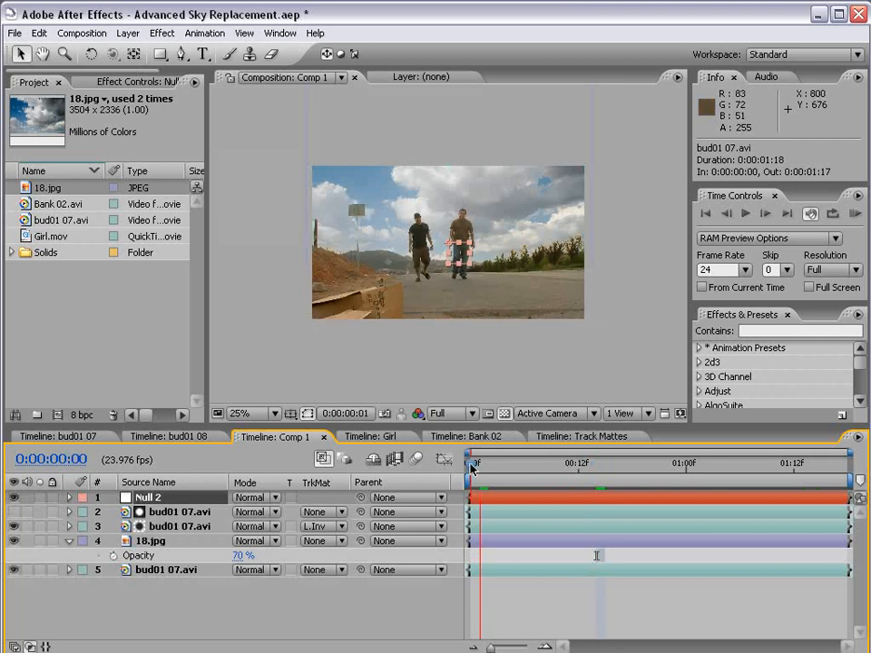
{"action": "left_click", "coordinate": [70, 541]}
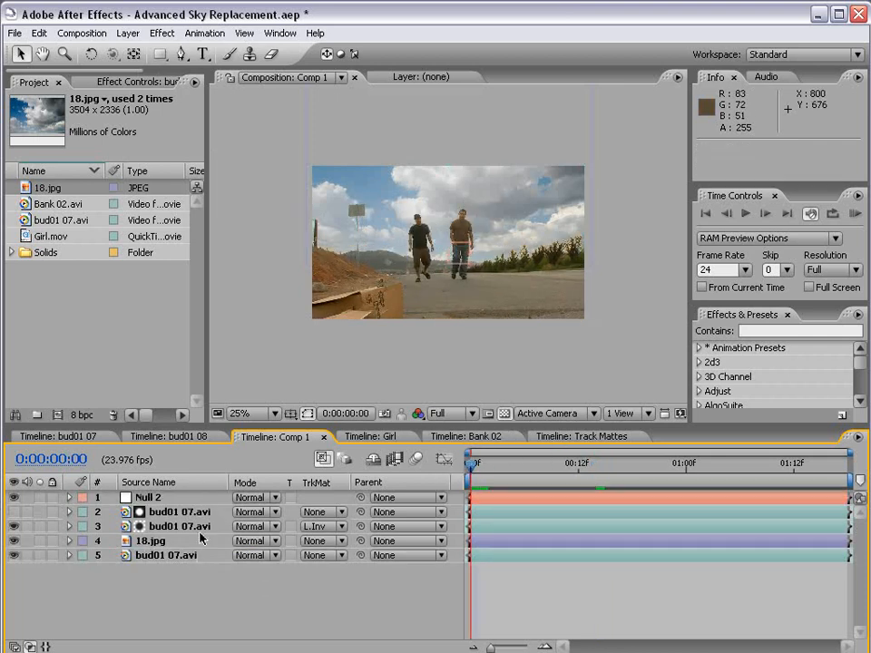
{"action": "double_click", "coordinate": [179, 513]}
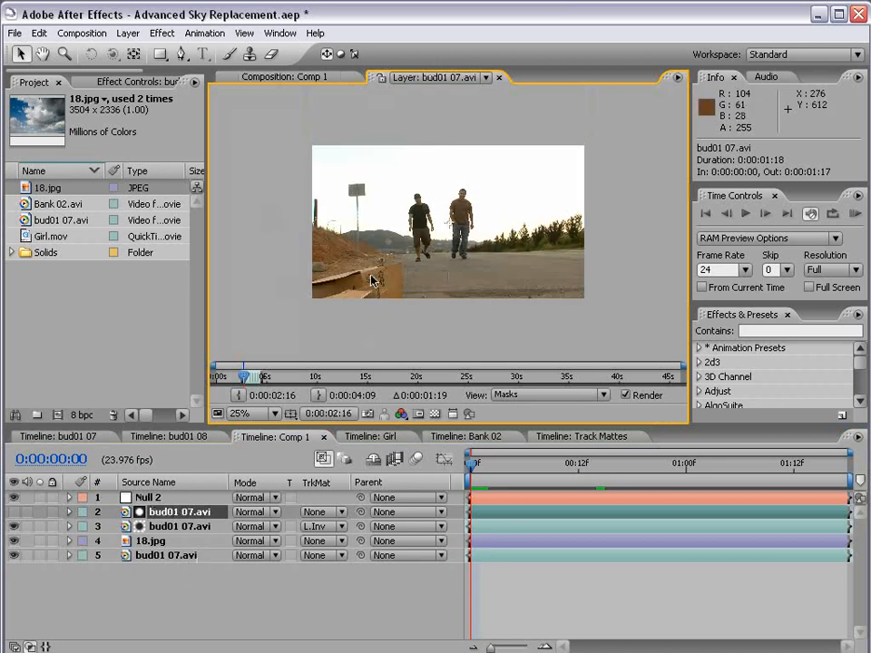
{"action": "key", "text": "grave"}
{"action": "key", "text": "grave"}
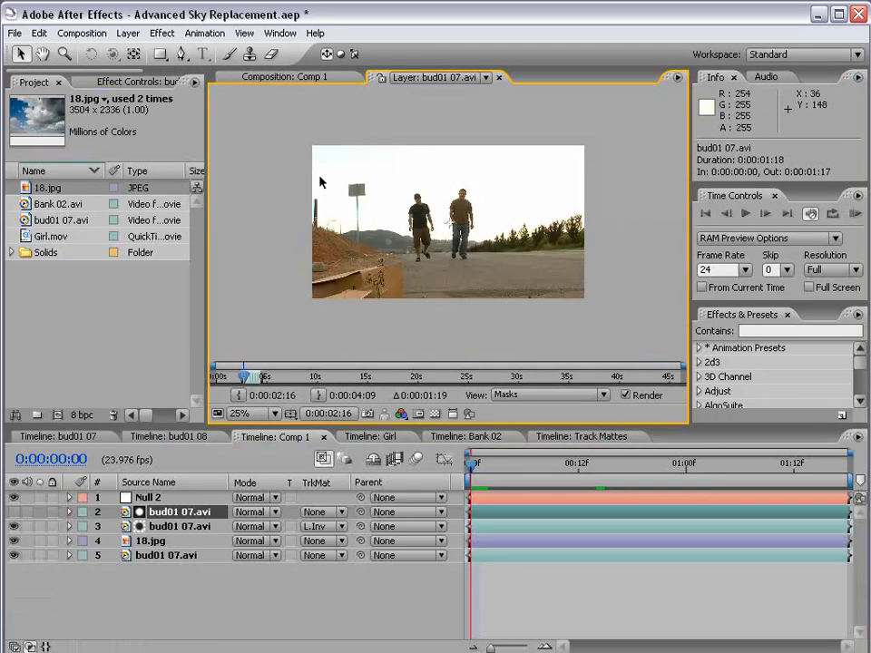
Show Tracker Controls and start Track Motion with Rotation checked, adding Track Point 2
{"action": "left_click", "coordinate": [280, 32]}
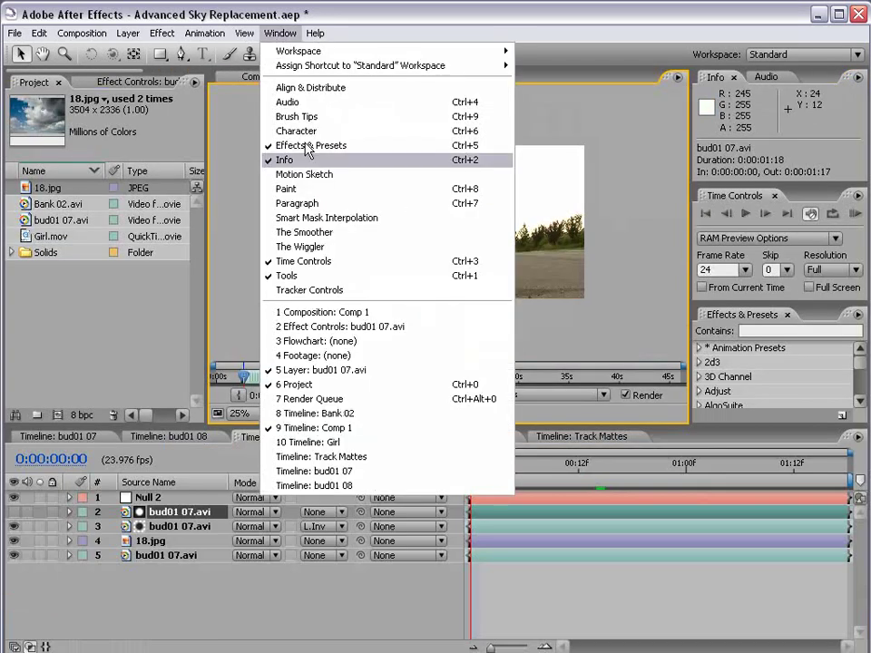
{"action": "left_click", "coordinate": [309, 290]}
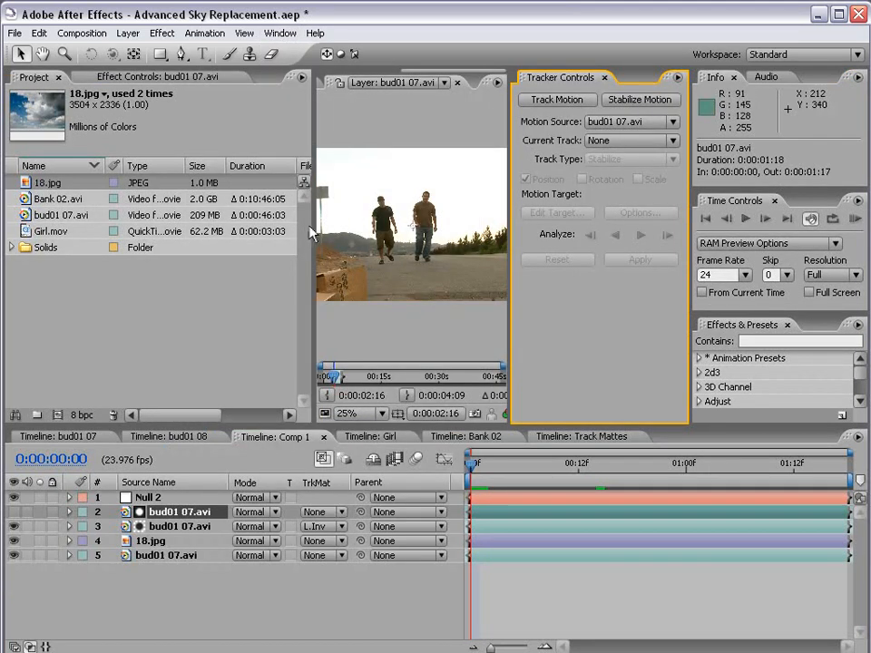
{"action": "left_click_drag", "start_coordinate": [313, 224], "coordinate": [172, 224]}
{"action": "scroll", "coordinate": [409, 264], "scroll_direction": "up", "scroll_amount": 2}
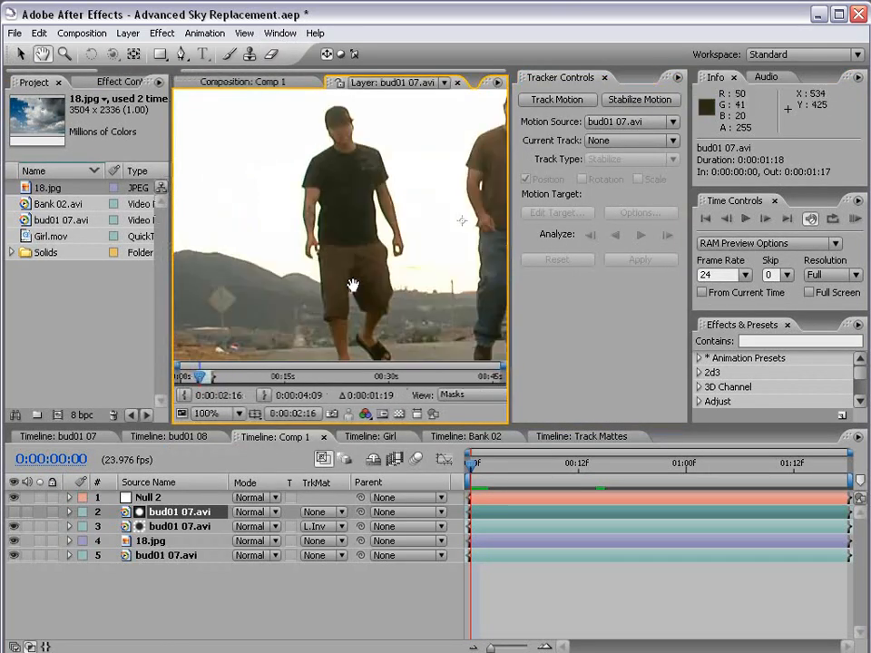
{"action": "scroll", "coordinate": [410, 264], "scroll_direction": "down", "scroll_amount": 1}
{"action": "left_click", "coordinate": [557, 100]}
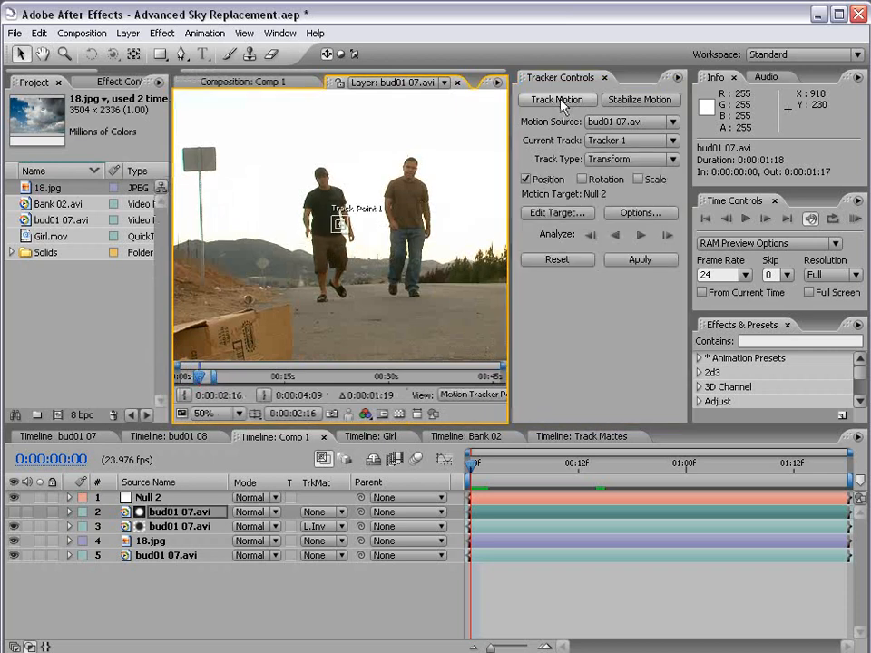
{"action": "scroll", "coordinate": [344, 231], "scroll_direction": "up", "scroll_amount": 1}
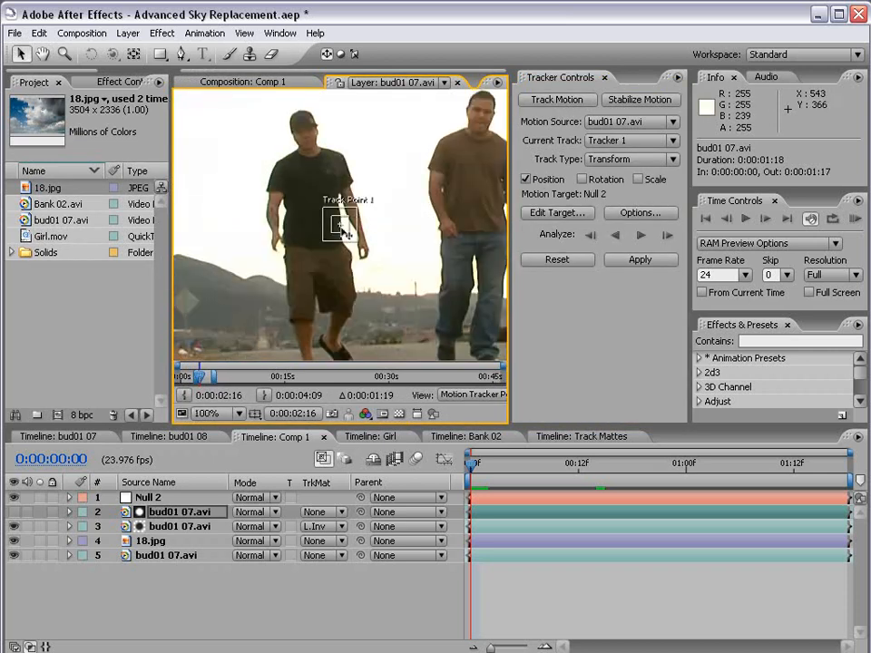
{"action": "left_click", "coordinate": [583, 180]}
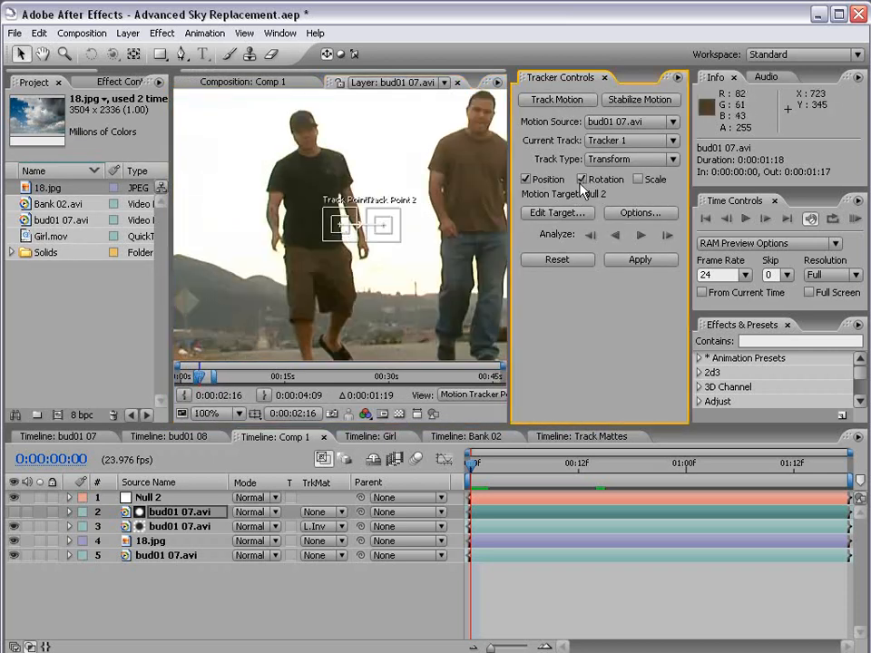
{"action": "key", "text": "grave"}
Position Track Point 1 on the tall pole on the left hillside
{"action": "mouse_move", "coordinate": [519, 316]}
{"action": "left_mouse_down"}
{"action": "mouse_move", "coordinate": [384, 310]}
{"action": "mouse_move", "coordinate": [91, 352]}
{"action": "mouse_move", "coordinate": [273, 363]}
{"action": "left_mouse_up"}
{"action": "scroll", "coordinate": [218, 345], "scroll_direction": "up", "scroll_amount": 1}
{"action": "left_click_drag", "start_coordinate": [474, 350], "coordinate": [539, 382]}
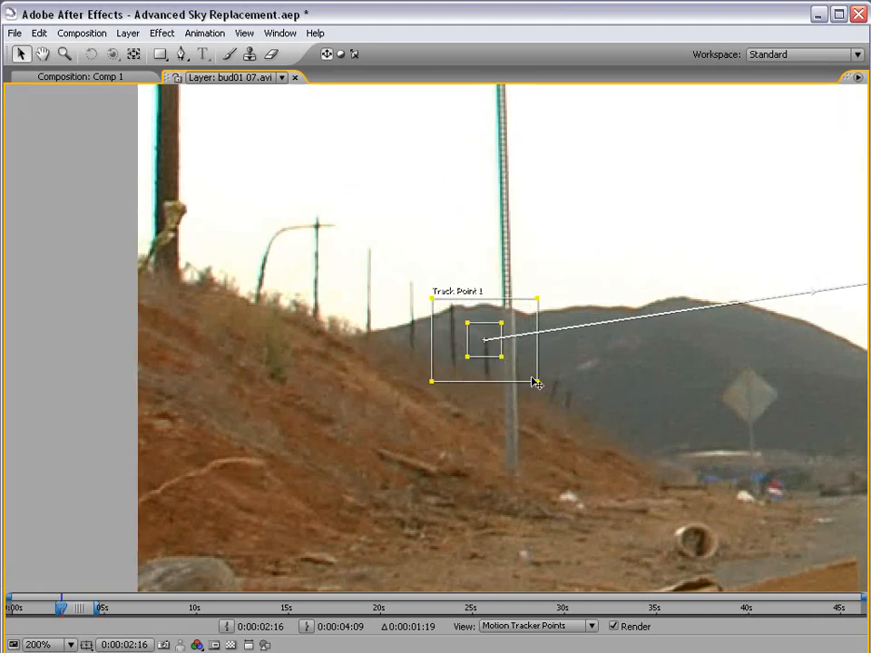
{"action": "left_click_drag", "start_coordinate": [487, 357], "coordinate": [490, 359]}
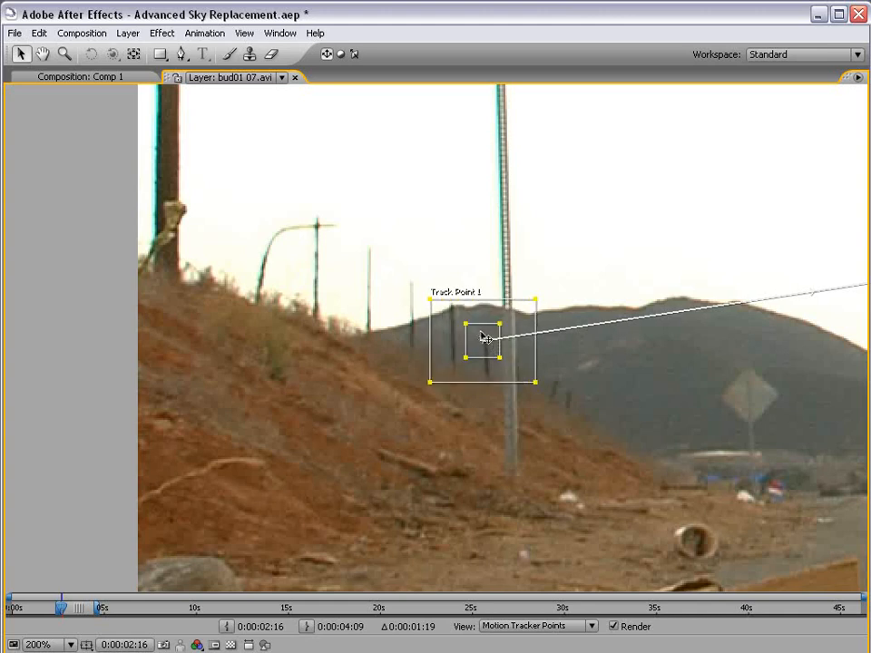
{"action": "left_click_drag", "start_coordinate": [483, 349], "coordinate": [487, 349]}
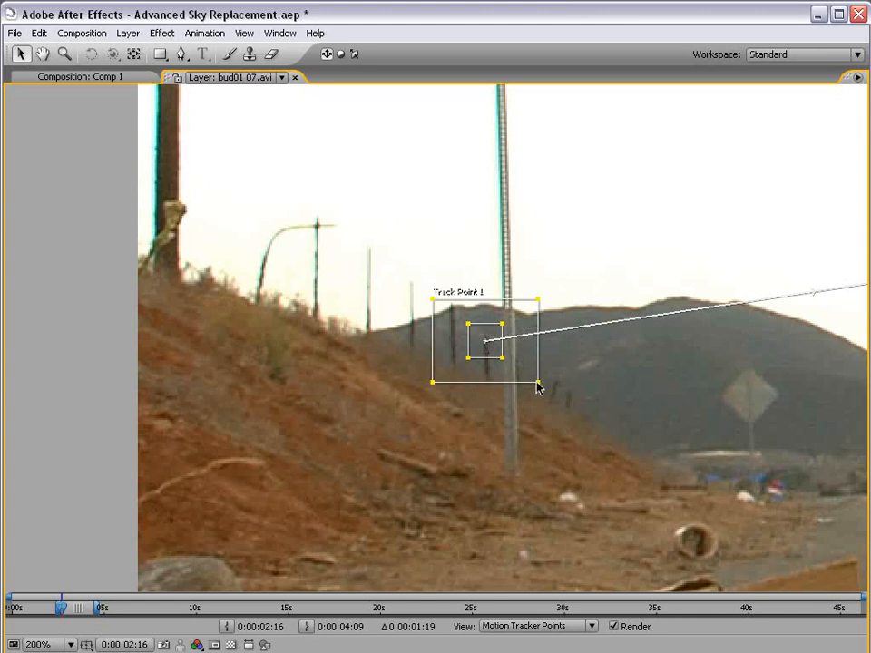
Resize Track Point 1's search region tightly around the pole
{"action": "left_click_drag", "start_coordinate": [538, 385], "coordinate": [547, 392]}
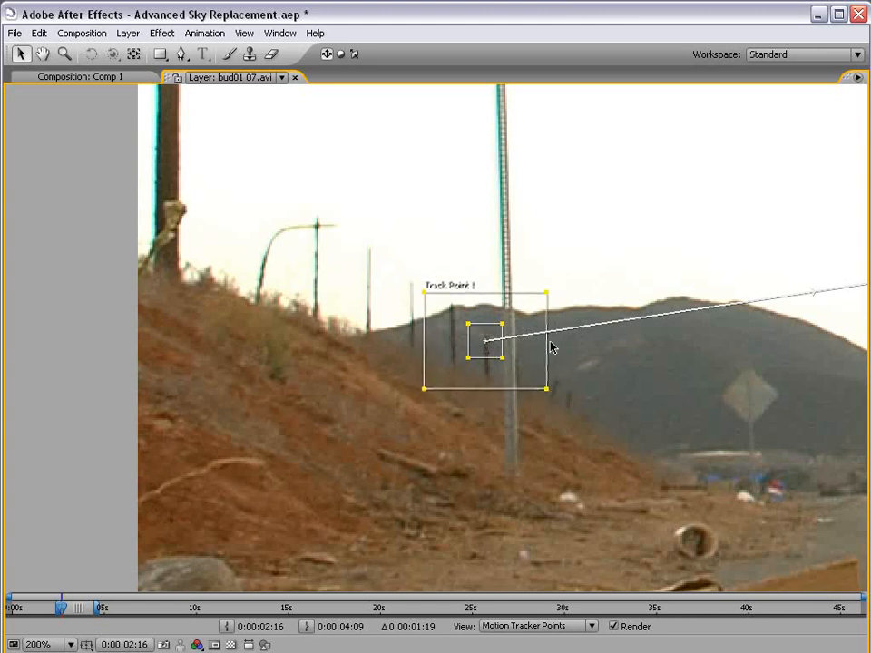
{"action": "left_click_drag", "start_coordinate": [547, 392], "coordinate": [547, 387]}
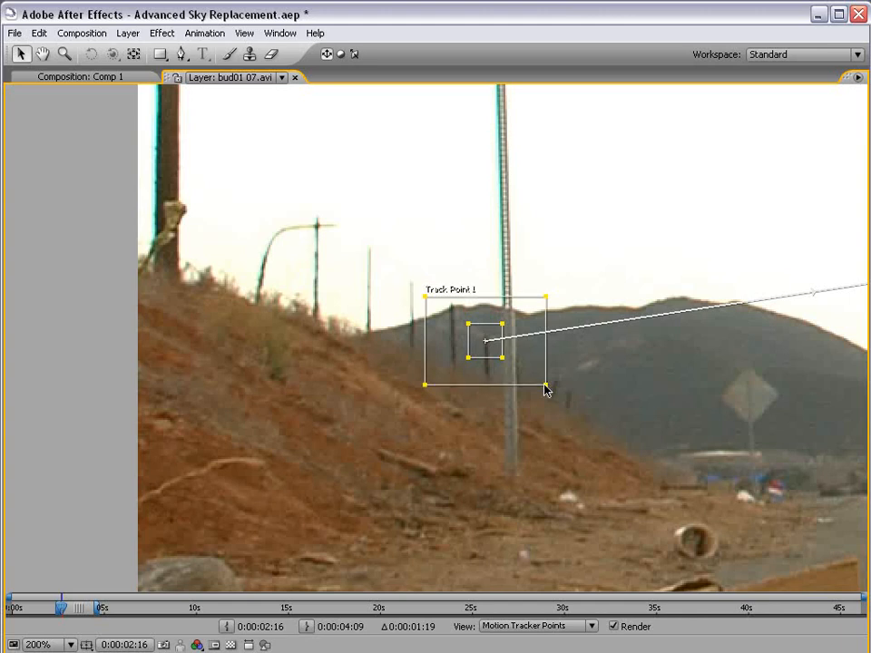
{"action": "left_click_drag", "start_coordinate": [546, 389], "coordinate": [539, 393]}
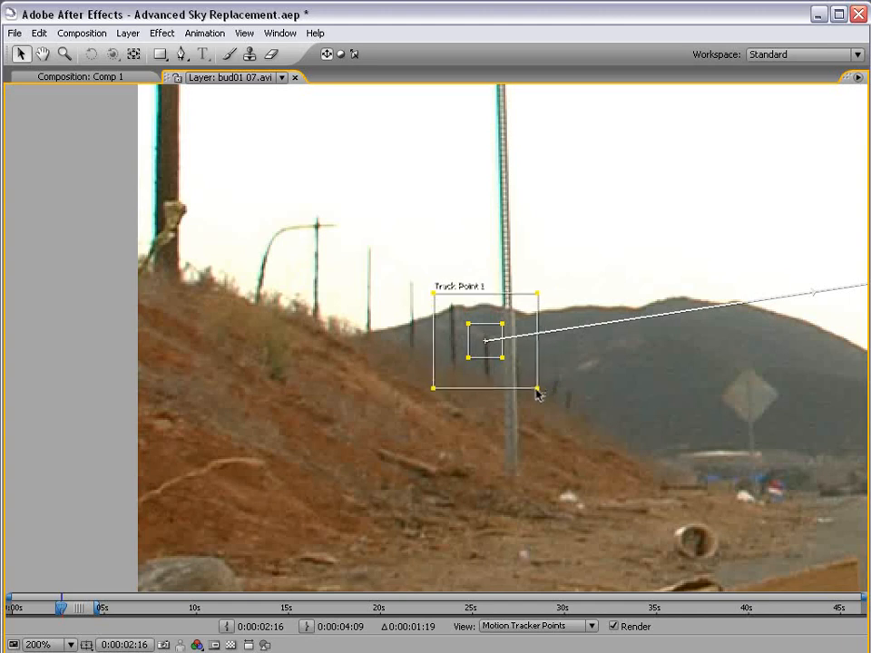
{"action": "key", "text": "grave"}
{"action": "scroll", "coordinate": [456, 259], "scroll_direction": "down", "scroll_amount": 2}
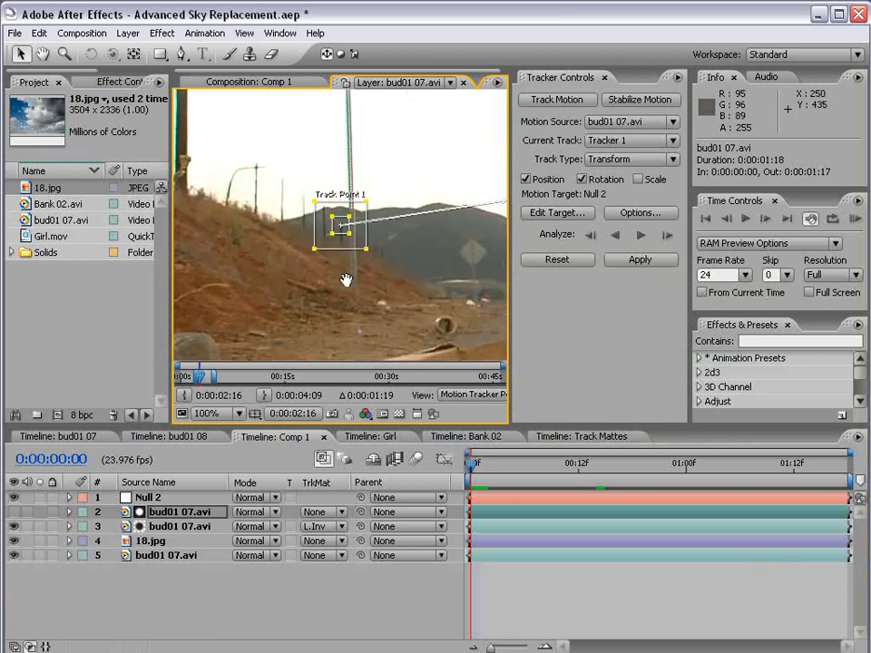
Place Track Point 2 on the distant horizon and enlarge its search region
{"action": "left_click_drag", "start_coordinate": [350, 288], "coordinate": [464, 239]}
{"action": "scroll", "coordinate": [363, 236], "scroll_direction": "up", "scroll_amount": 2}
{"action": "mouse_move", "coordinate": [300, 254]}
{"action": "left_mouse_down"}
{"action": "mouse_move", "coordinate": [290, 245]}
{"action": "mouse_move", "coordinate": [356, 302]}
{"action": "left_mouse_up"}
{"action": "scroll", "coordinate": [356, 301], "scroll_direction": "up", "scroll_amount": 1}
{"action": "mouse_move", "coordinate": [218, 227]}
{"action": "left_mouse_down"}
{"action": "mouse_move", "coordinate": [195, 267]}
{"action": "mouse_move", "coordinate": [376, 249]}
{"action": "left_mouse_up"}
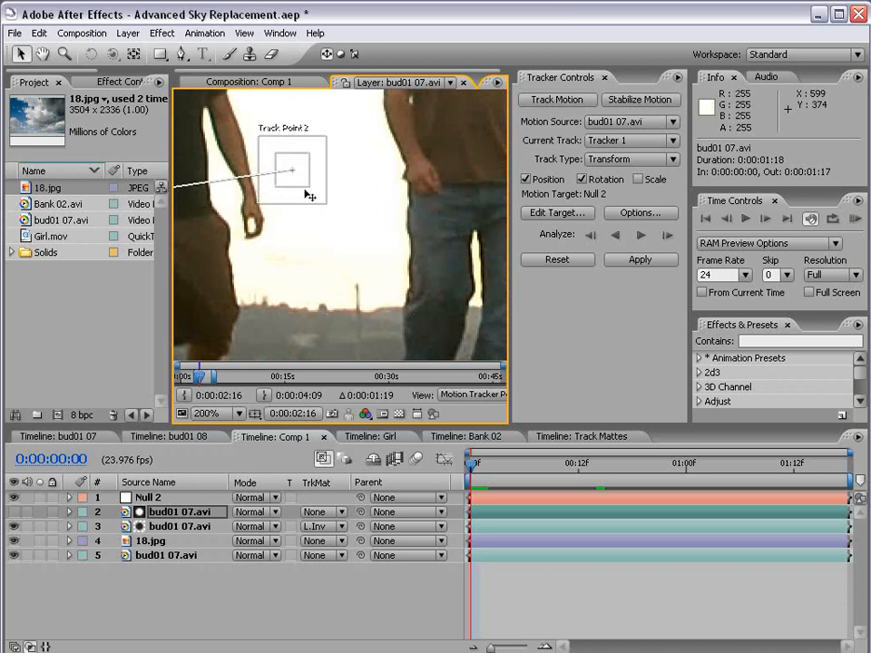
{"action": "left_click_drag", "start_coordinate": [295, 173], "coordinate": [334, 318]}
{"action": "scroll", "coordinate": [355, 347], "scroll_direction": "down", "scroll_amount": 2}
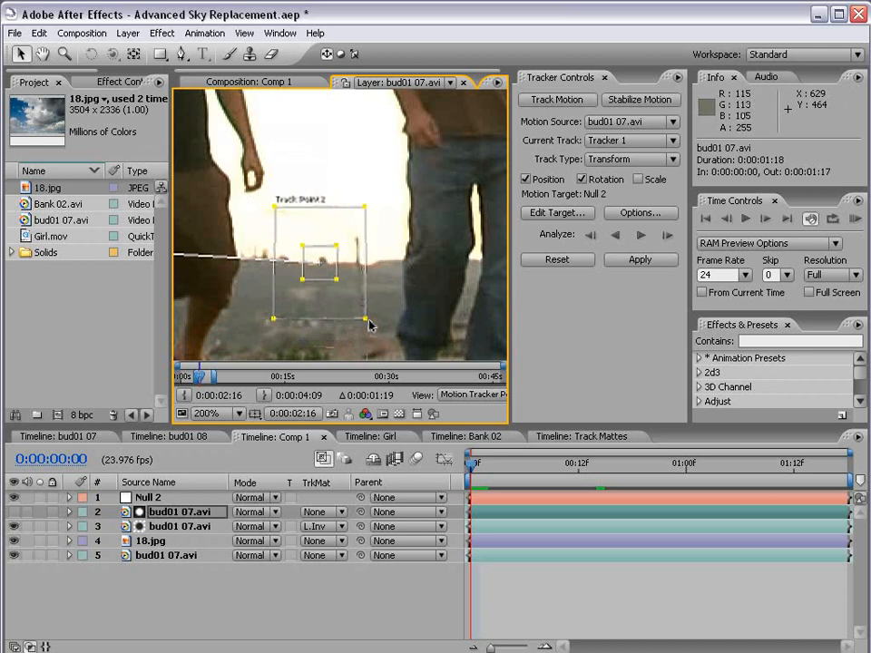
{"action": "left_click_drag", "start_coordinate": [347, 301], "coordinate": [367, 311]}
{"action": "scroll", "coordinate": [368, 311], "scroll_direction": "down", "scroll_amount": 1}
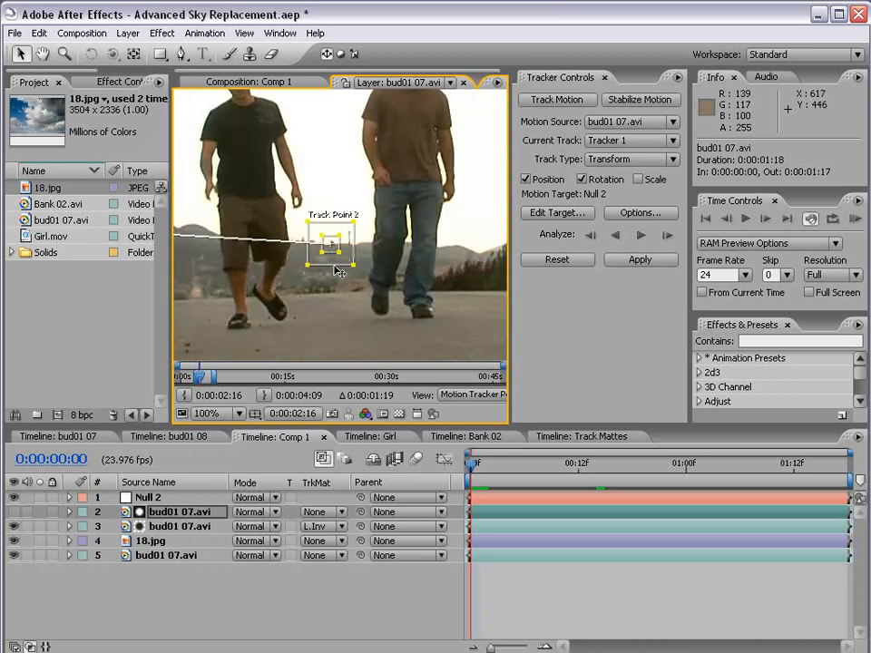
{"action": "scroll", "coordinate": [335, 286], "scroll_direction": "down", "scroll_amount": 1}
{"action": "scroll", "coordinate": [335, 272], "scroll_direction": "up", "scroll_amount": 2}
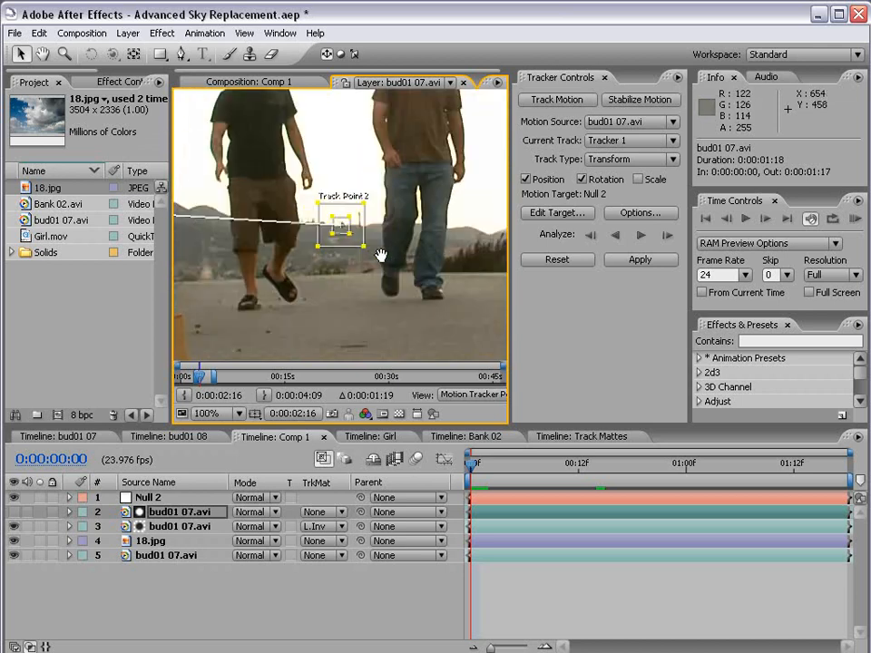
{"action": "scroll", "coordinate": [383, 257], "scroll_direction": "up", "scroll_amount": 1}
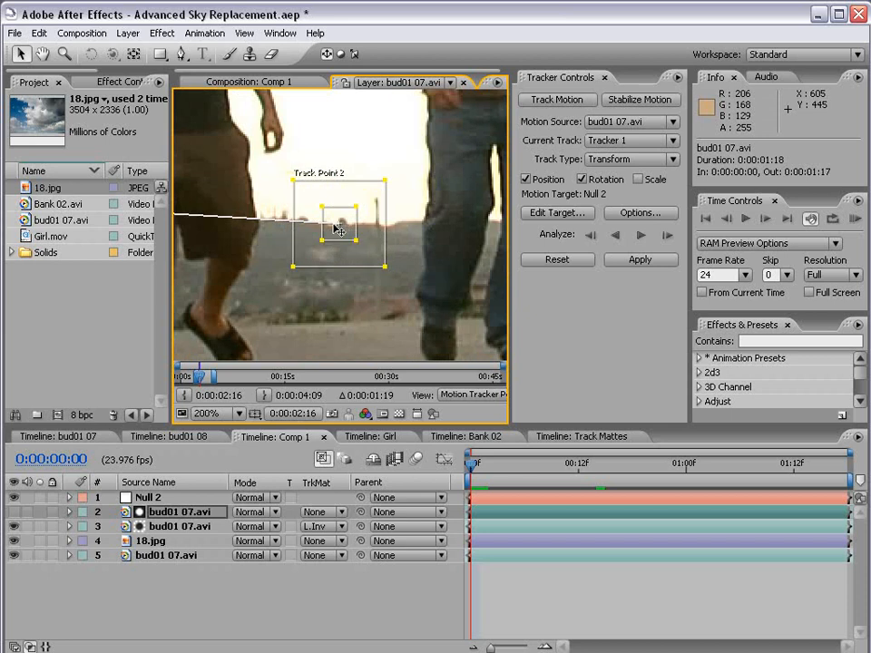
{"action": "scroll", "coordinate": [337, 229], "scroll_direction": "down", "scroll_amount": 1}
{"action": "scroll", "coordinate": [337, 228], "scroll_direction": "down", "scroll_amount": 1}
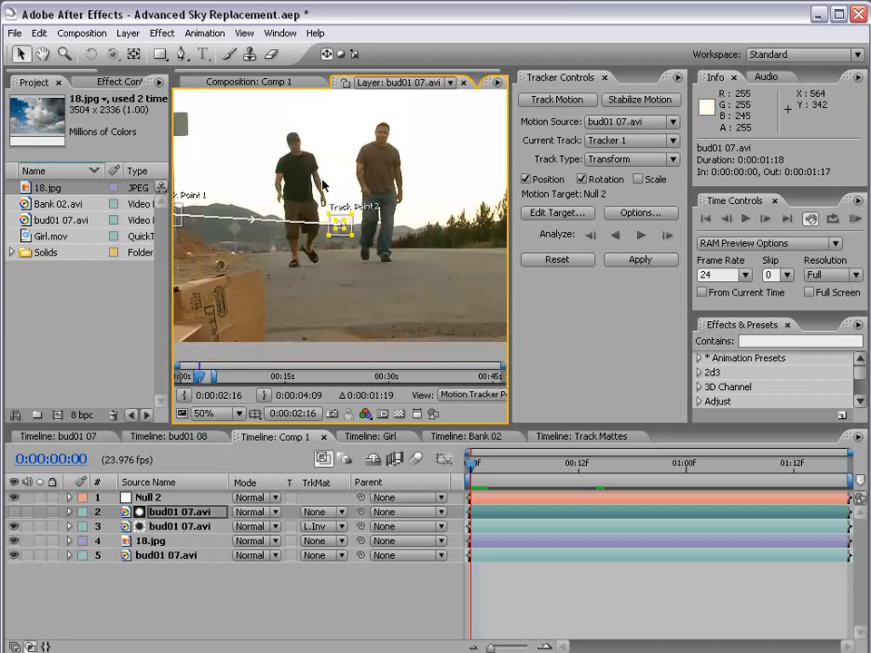
{"action": "scroll", "coordinate": [354, 239], "scroll_direction": "up", "scroll_amount": 1}
Analyze the track forward through the clip and inspect Track Point 2 up close
{"action": "key", "text": "grave"}
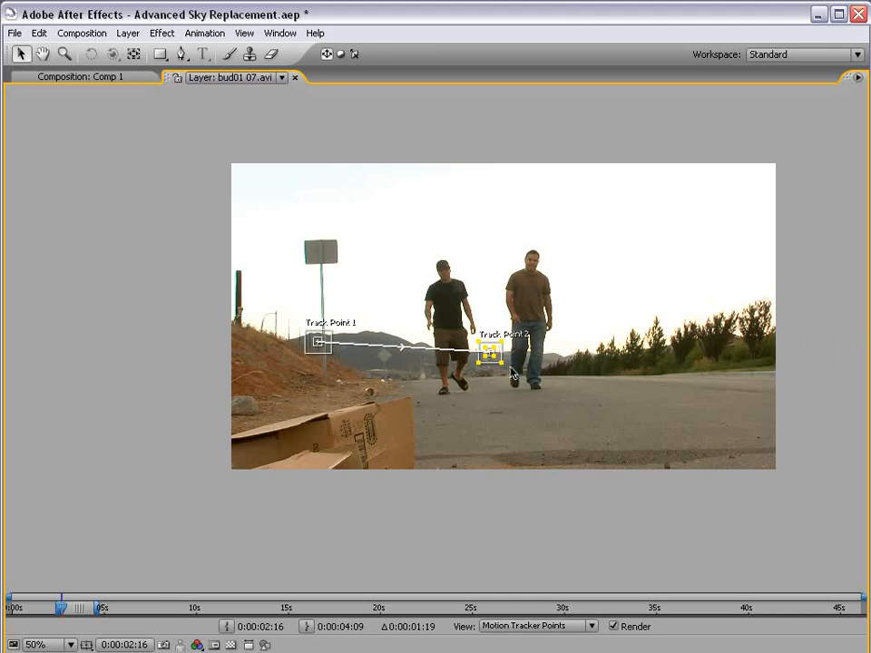
{"action": "left_click_drag", "start_coordinate": [441, 357], "coordinate": [403, 366]}
{"action": "key", "text": "grave"}
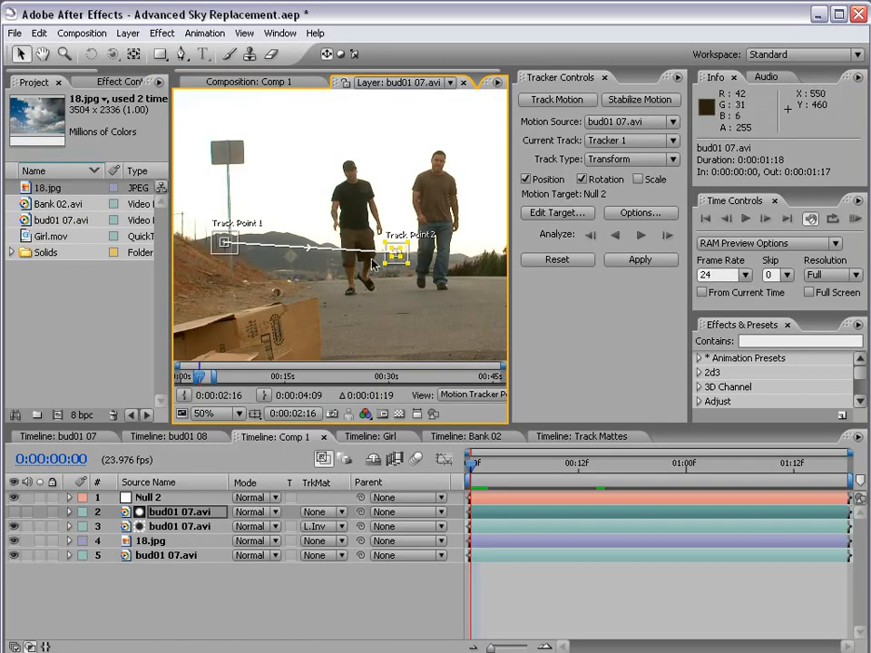
{"action": "left_click", "coordinate": [641, 238]}
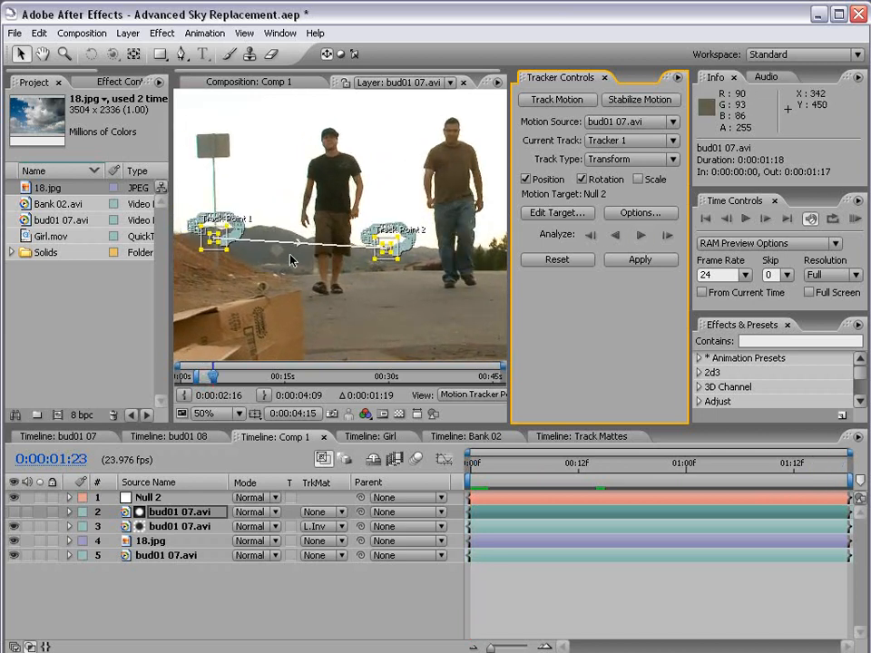
{"action": "scroll", "coordinate": [278, 259], "scroll_direction": "up", "scroll_amount": 1}
{"action": "left_click_drag", "start_coordinate": [381, 227], "coordinate": [281, 265]}
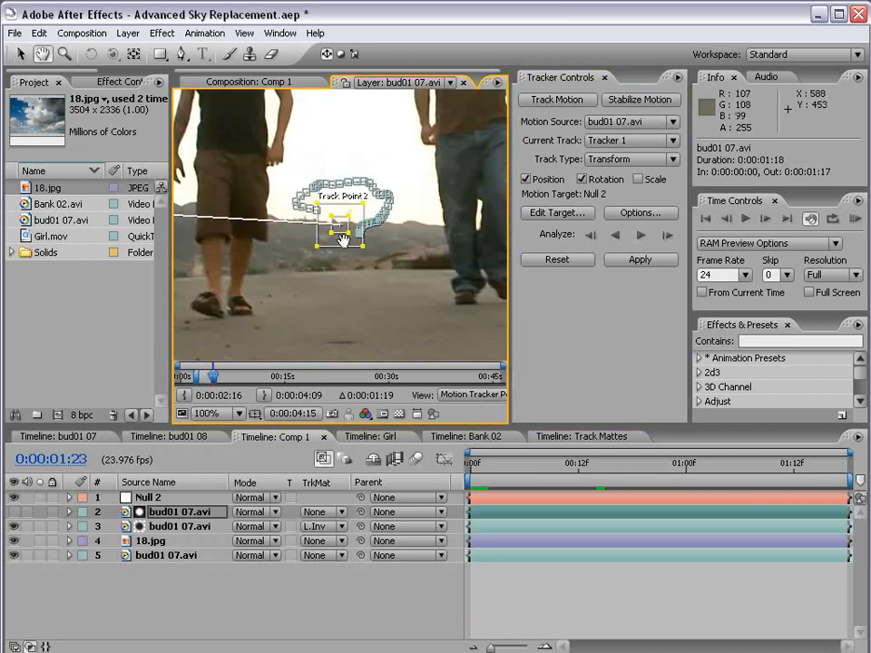
{"action": "scroll", "coordinate": [340, 241], "scroll_direction": "up", "scroll_amount": 1}
{"action": "scroll", "coordinate": [340, 242], "scroll_direction": "down", "scroll_amount": 2}
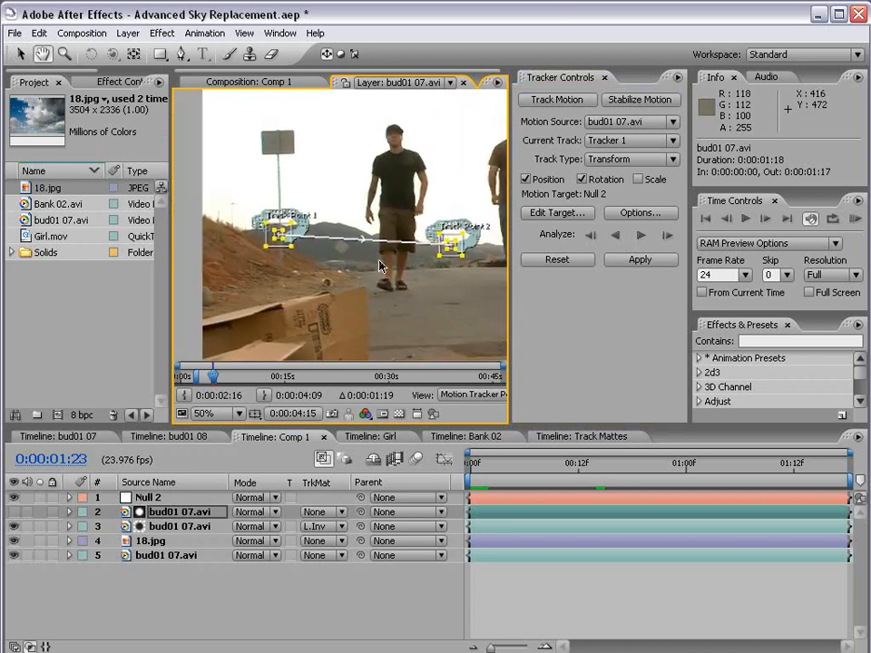
Keep Null 2 as the motion target and apply the track in X and Y
{"action": "left_click", "coordinate": [545, 214]}
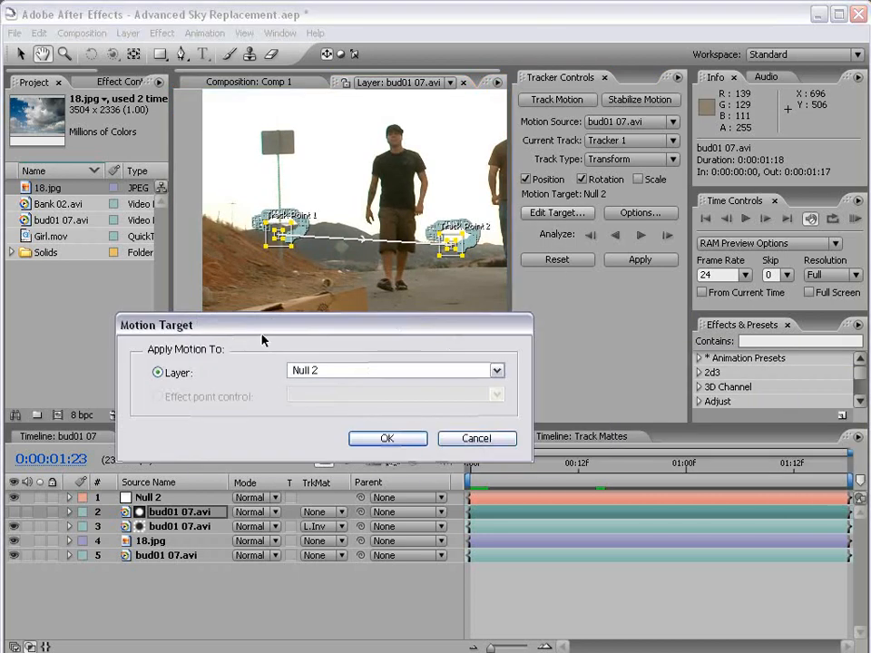
{"action": "left_click", "coordinate": [394, 370]}
{"action": "left_click", "coordinate": [327, 381]}
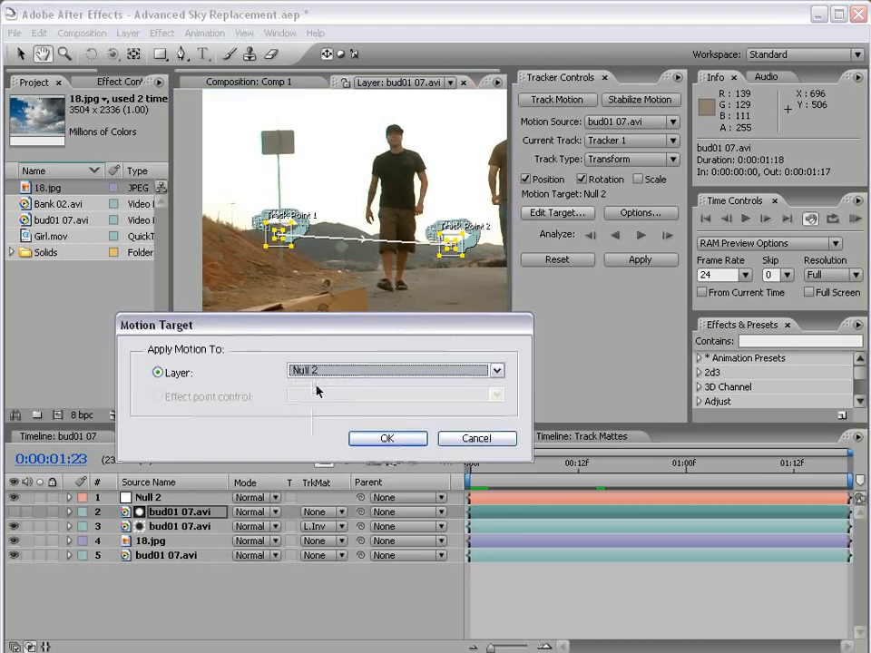
{"action": "left_click", "coordinate": [386, 439]}
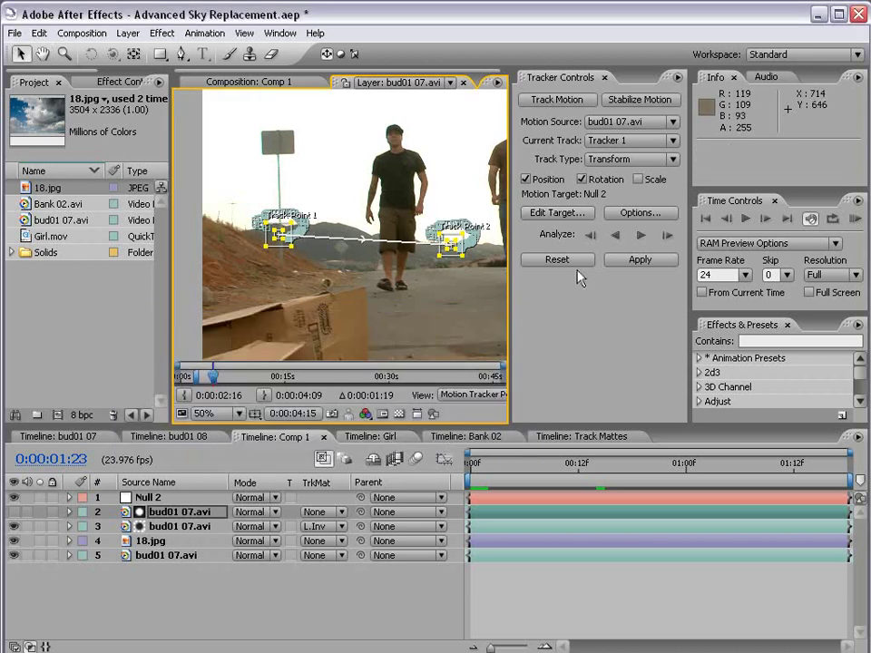
{"action": "left_click", "coordinate": [640, 260]}
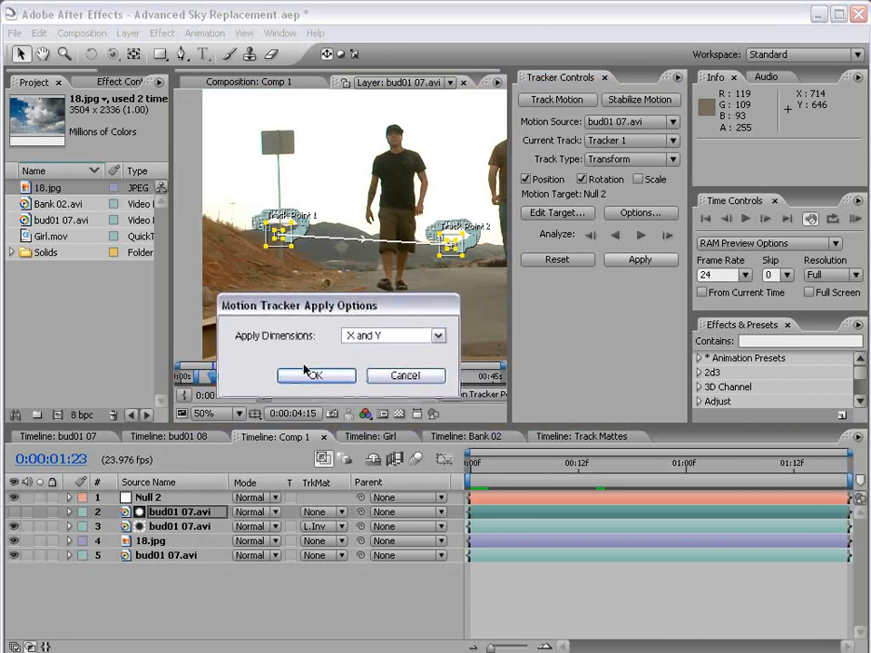
{"action": "left_click", "coordinate": [315, 377]}
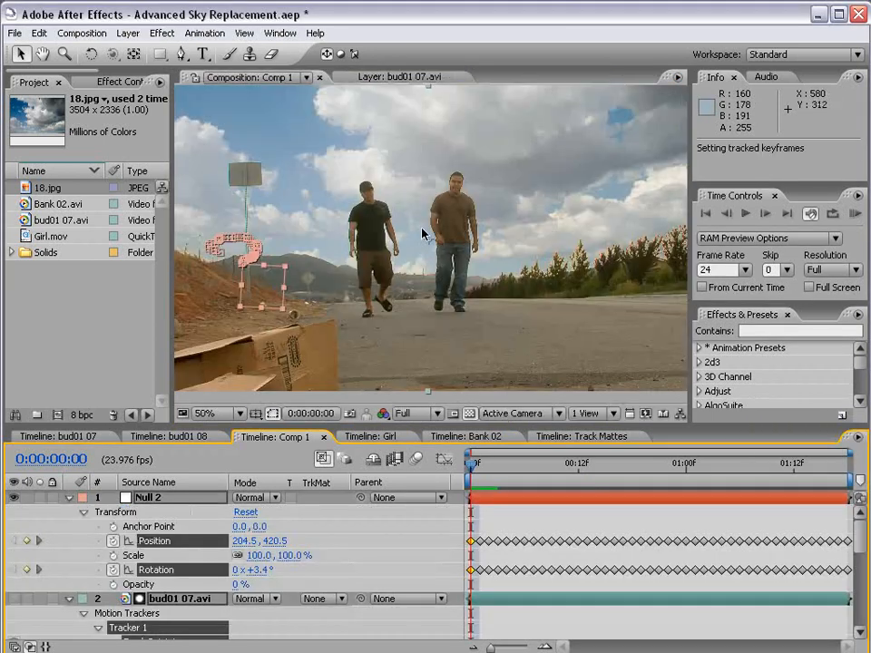
Scrub Null 2's new keyframes, then collapse the tracked video layer
{"action": "left_click", "coordinate": [144, 499]}
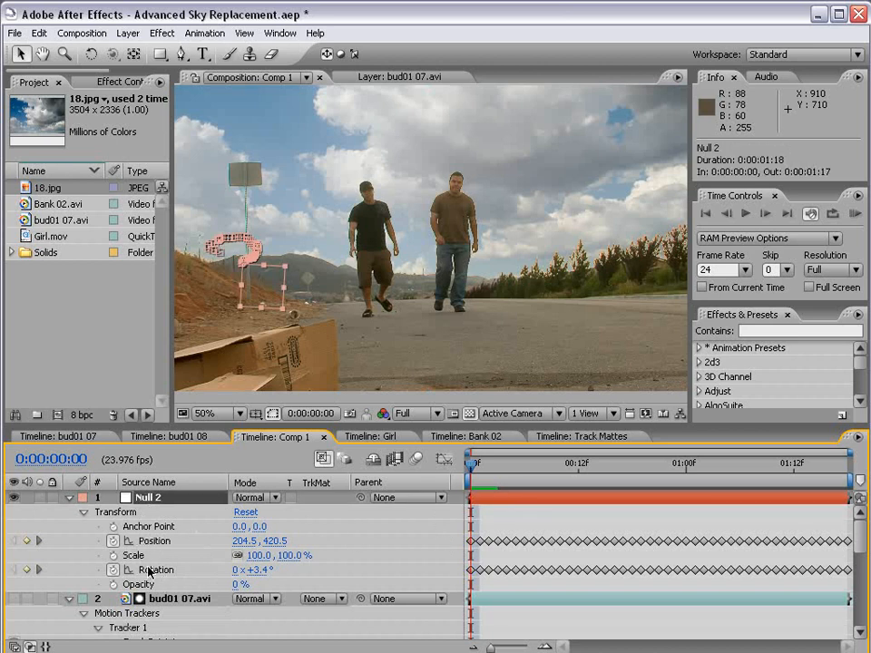
{"action": "mouse_move", "coordinate": [473, 464]}
{"action": "left_mouse_down"}
{"action": "mouse_move", "coordinate": [692, 467]}
{"action": "mouse_move", "coordinate": [472, 465]}
{"action": "left_mouse_up"}
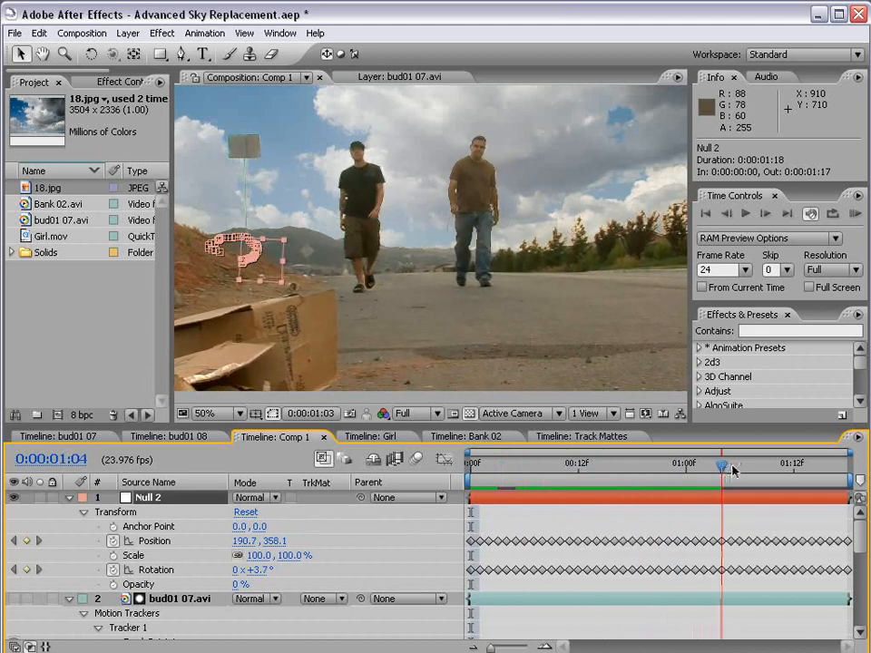
{"action": "left_click", "coordinate": [70, 600]}
Nudge the 18.jpg sky into place and parent it to Null 2
{"action": "left_click", "coordinate": [70, 497]}
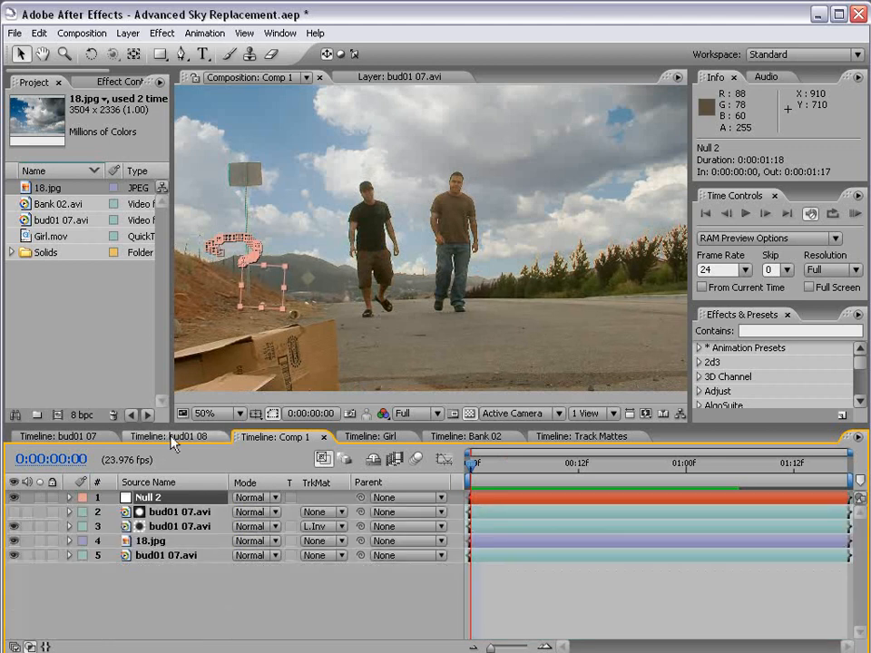
{"action": "left_click_drag", "start_coordinate": [179, 426], "coordinate": [179, 400]}
{"action": "scroll", "coordinate": [395, 323], "scroll_direction": "down", "scroll_amount": 1}
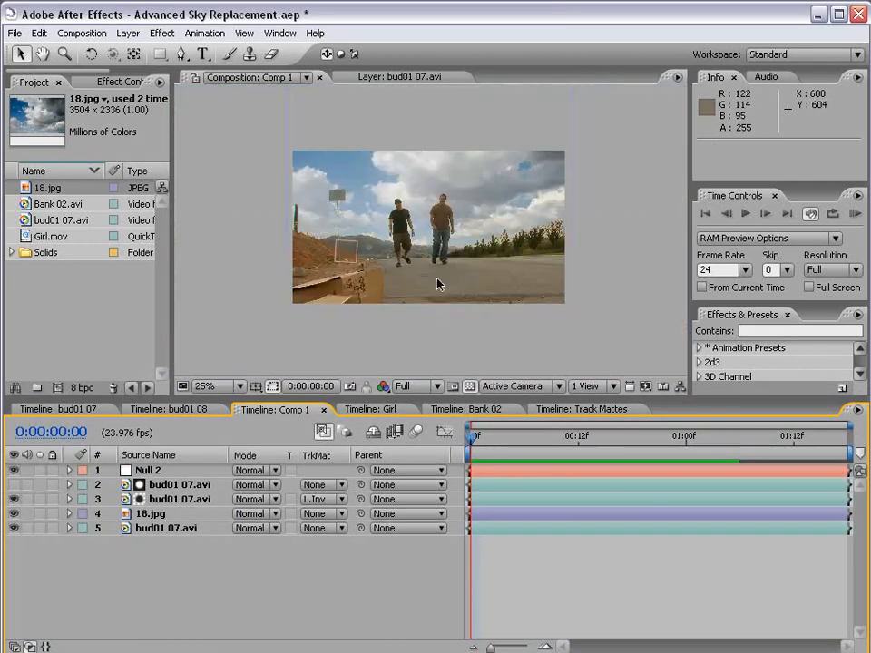
{"action": "left_click", "coordinate": [153, 515]}
{"action": "left_click_drag", "start_coordinate": [465, 123], "coordinate": [468, 124]}
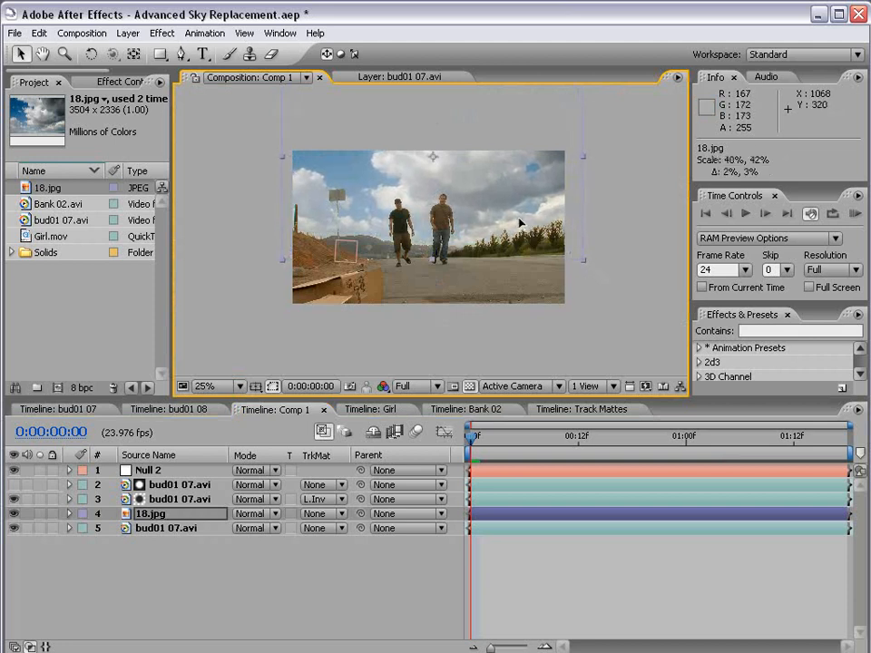
{"action": "left_click_drag", "start_coordinate": [576, 259], "coordinate": [580, 256]}
{"action": "left_click", "coordinate": [159, 517]}
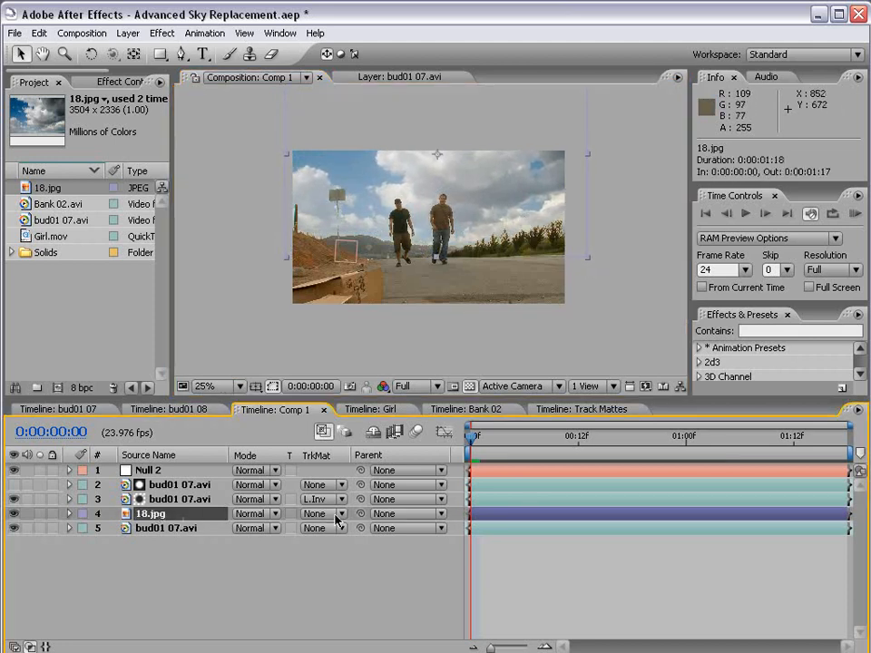
{"action": "left_click_drag", "start_coordinate": [362, 514], "coordinate": [168, 472]}
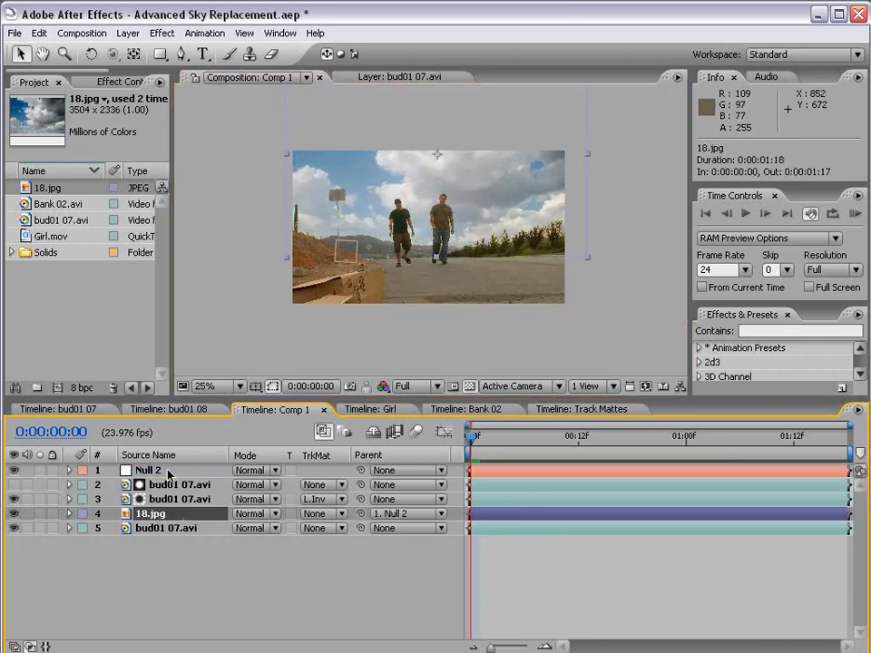
{"action": "left_click", "coordinate": [168, 471]}
RAM-preview and scrub the shot to check the sky follows the track, stopping at frame 18
{"action": "key", "text": "period"}
{"action": "key", "text": "grave"}
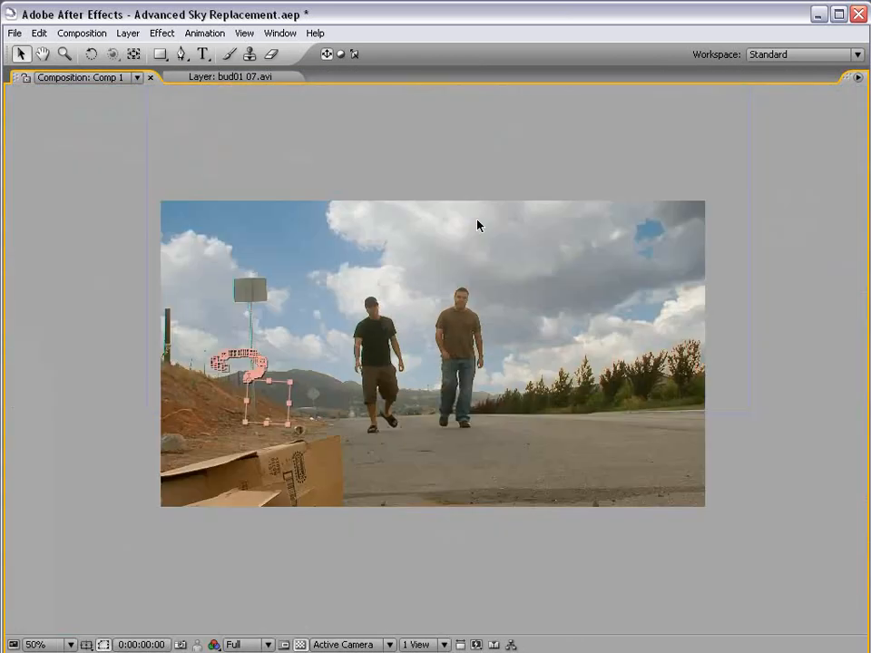
{"action": "key", "text": "grave"}
{"action": "mouse_move", "coordinate": [475, 437]}
{"action": "left_mouse_down"}
{"action": "mouse_move", "coordinate": [775, 437]}
{"action": "mouse_move", "coordinate": [483, 438]}
{"action": "left_mouse_up"}
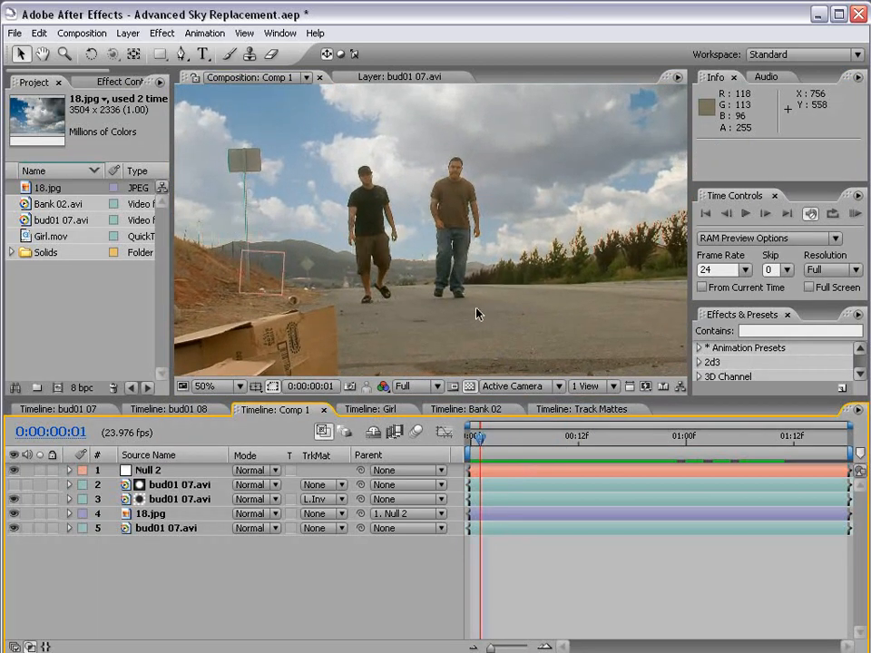
{"action": "key", "text": "KP_0"}
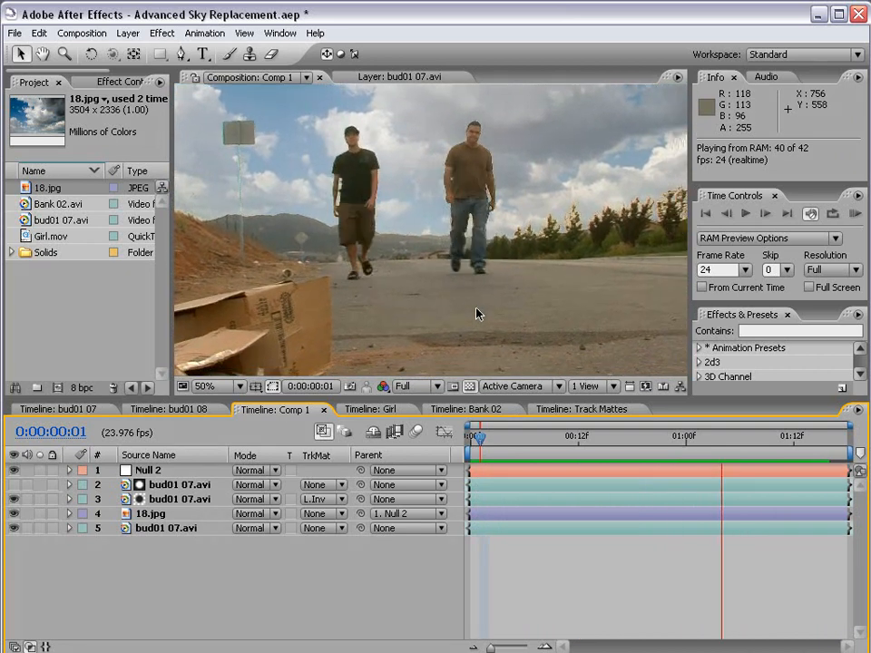
{"action": "key", "text": "space"}
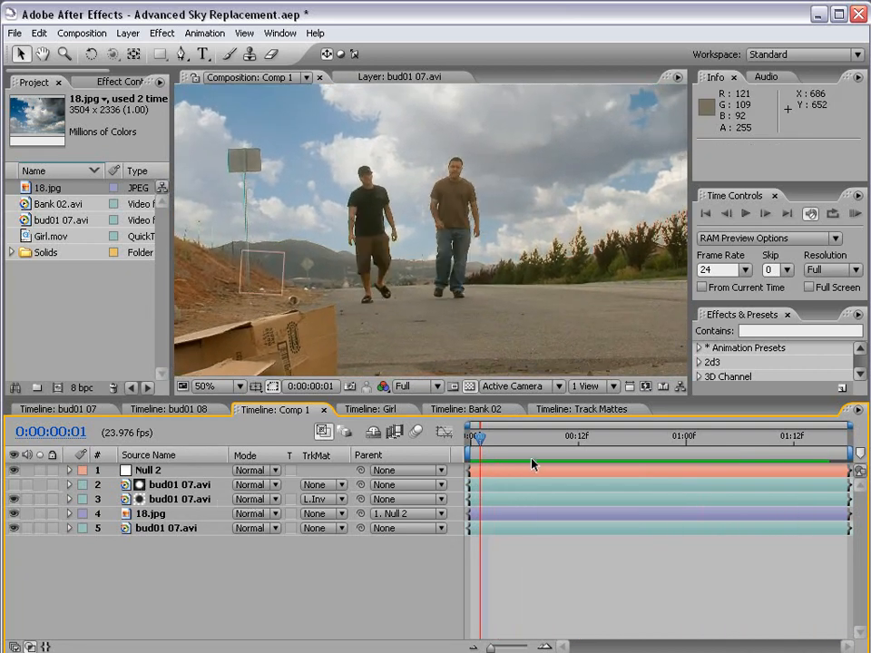
{"action": "left_click", "coordinate": [632, 436]}
{"action": "scroll", "coordinate": [381, 227], "scroll_direction": "down", "scroll_amount": 1}
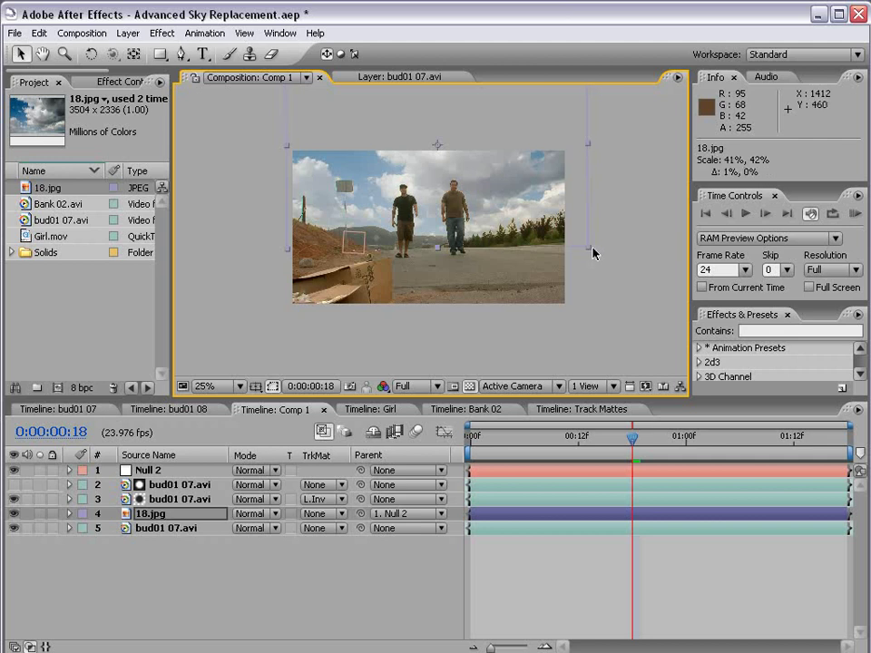
Nudge 18.jpg a few pixels left and scrub through the whole shot to verify alignment
{"action": "left_click", "coordinate": [590, 249]}
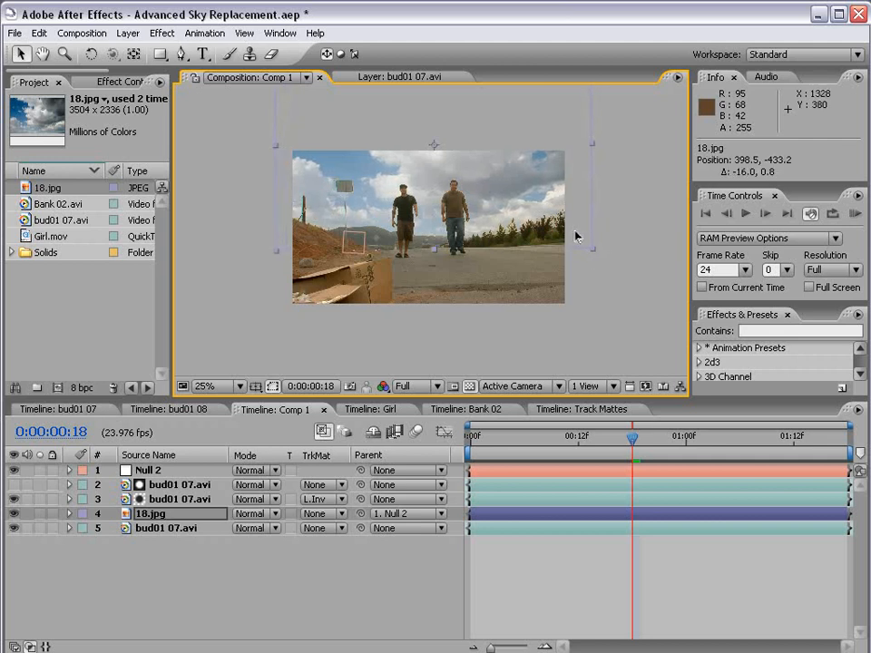
{"action": "key", "text": "Left"}
{"action": "left_click", "coordinate": [588, 436]}
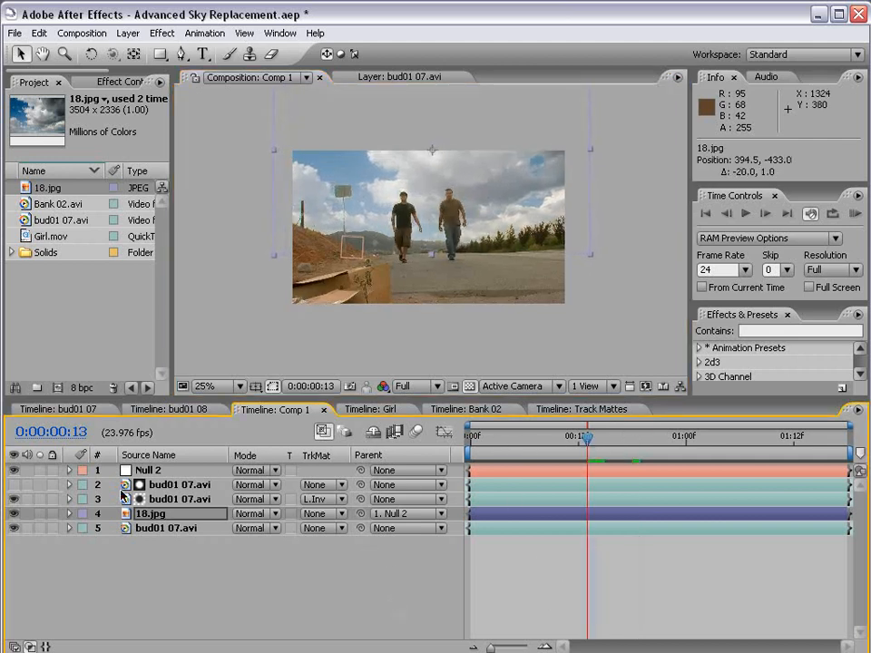
{"action": "left_click", "coordinate": [70, 471]}
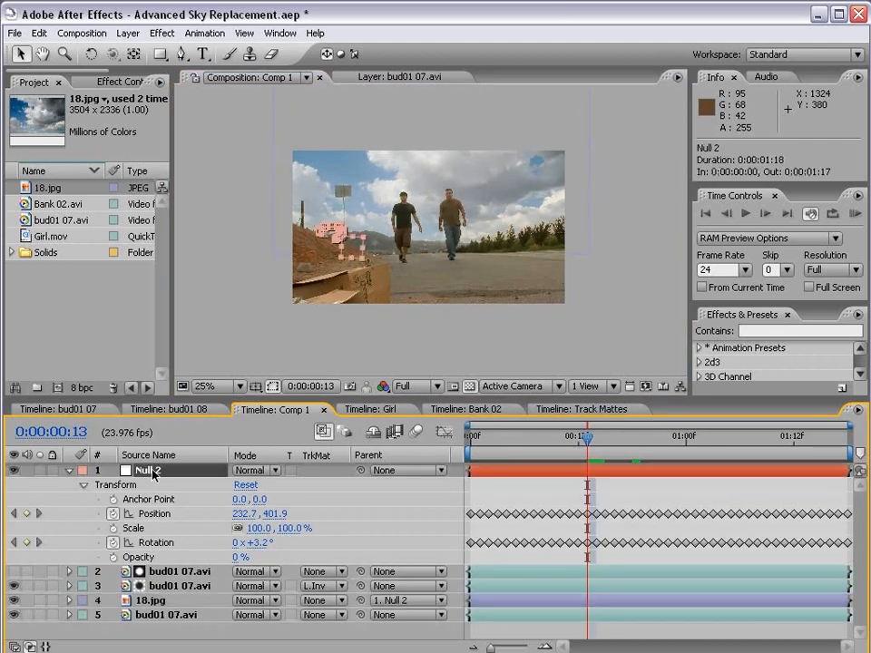
{"action": "left_click", "coordinate": [70, 470]}
{"action": "mouse_move", "coordinate": [588, 437]}
{"action": "left_mouse_down"}
{"action": "mouse_move", "coordinate": [572, 437]}
{"action": "mouse_move", "coordinate": [633, 437]}
{"action": "left_mouse_up"}
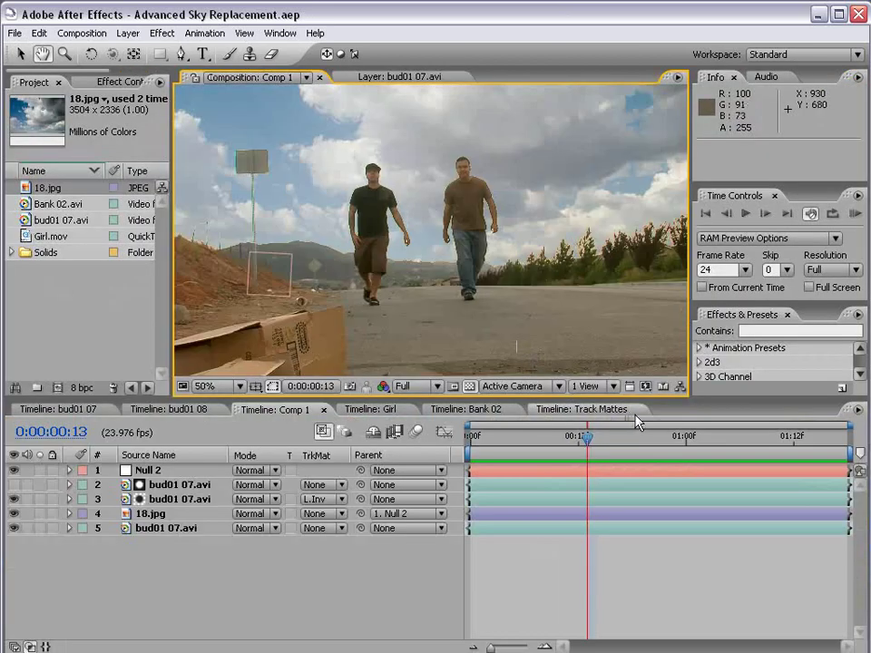
{"action": "left_click_drag", "start_coordinate": [635, 444], "coordinate": [789, 444]}
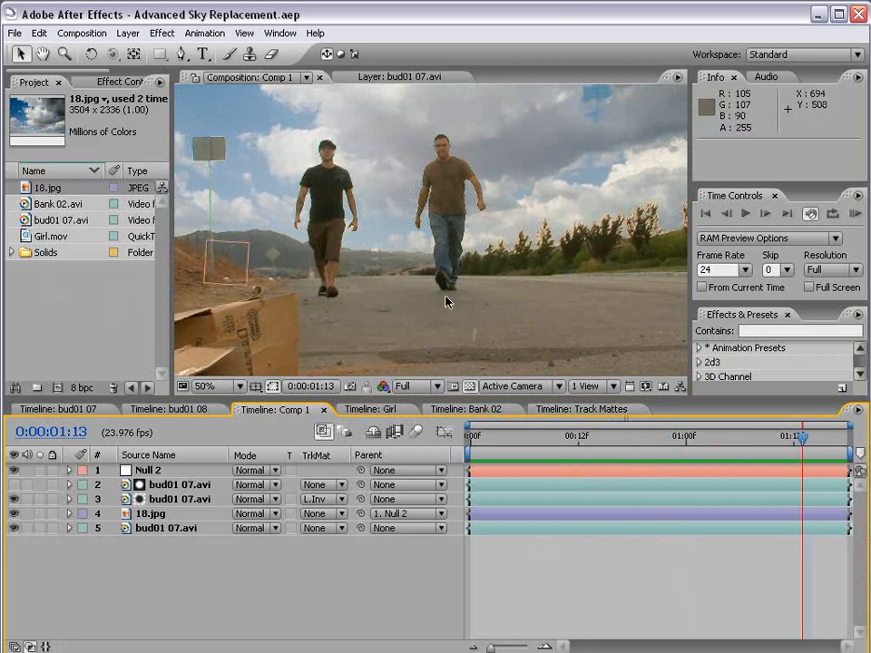
{"action": "mouse_move", "coordinate": [803, 438]}
{"action": "left_mouse_down"}
{"action": "mouse_move", "coordinate": [679, 445]}
{"action": "mouse_move", "coordinate": [811, 437]}
{"action": "left_mouse_up"}
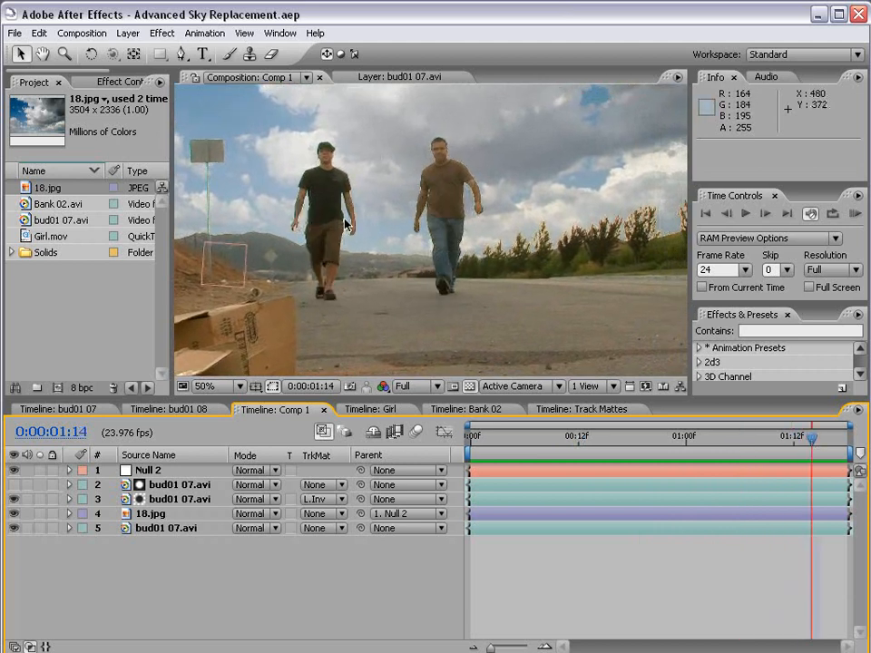
{"action": "scroll", "coordinate": [365, 250], "scroll_direction": "down", "scroll_amount": 1}
{"action": "scroll", "coordinate": [508, 263], "scroll_direction": "up", "scroll_amount": 1}
{"action": "scroll", "coordinate": [508, 263], "scroll_direction": "up", "scroll_amount": 1}
Pre-compose both bud01 07.avi layers into a nested composition named Comp, moving all attributes
{"action": "key", "text": "h"}
{"action": "left_click_drag", "start_coordinate": [508, 263], "coordinate": [534, 236]}
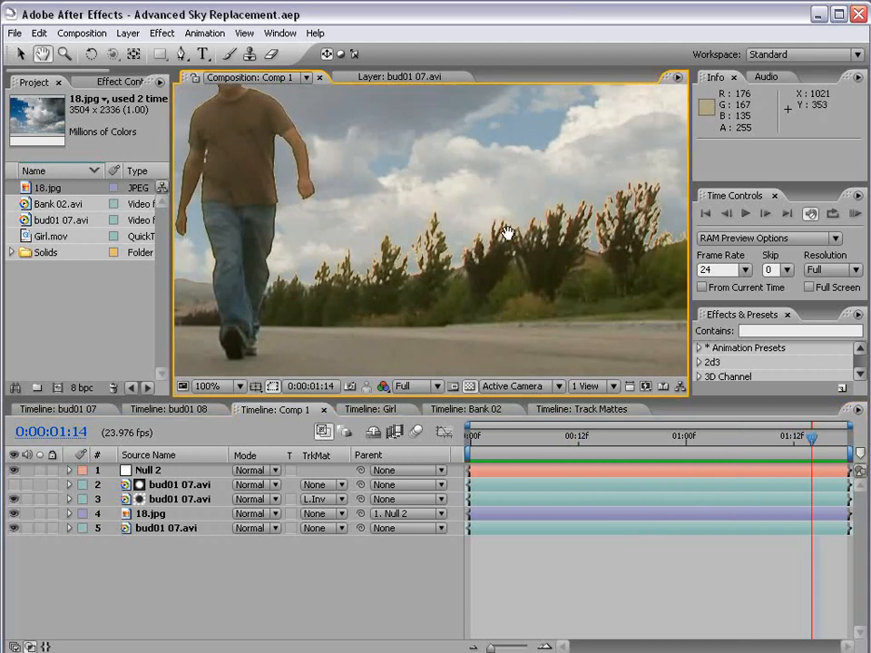
{"action": "scroll", "coordinate": [533, 236], "scroll_direction": "down", "scroll_amount": 1}
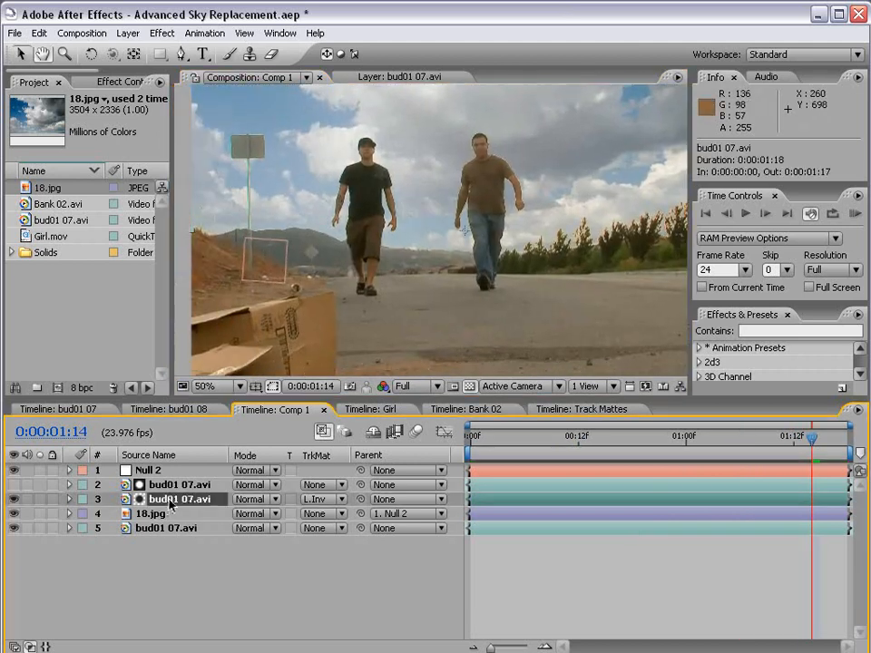
{"action": "left_click", "coordinate": [168, 486]}
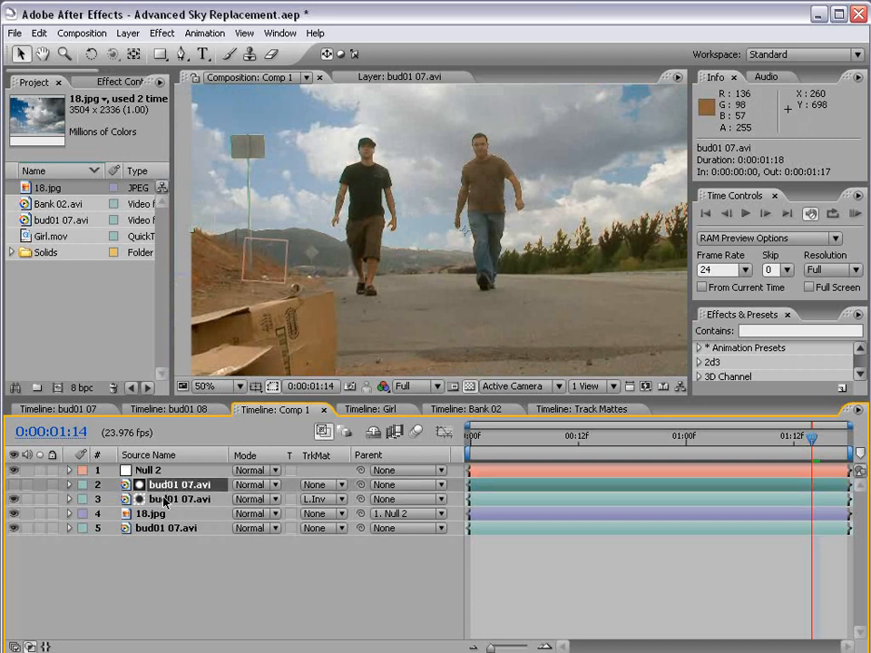
{"action": "left_click", "coordinate": [169, 490], "text": "shift"}
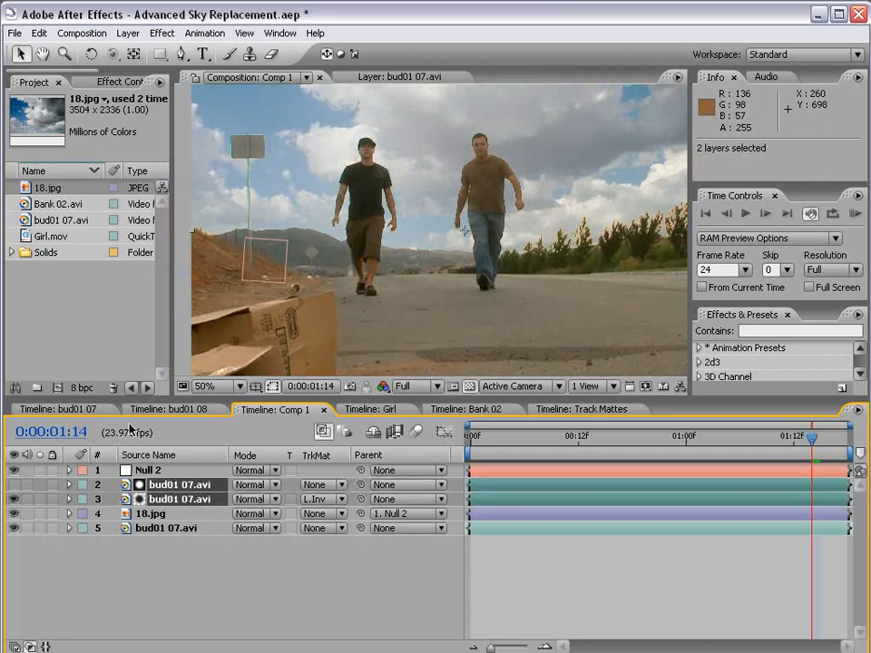
{"action": "left_click", "coordinate": [127, 33]}
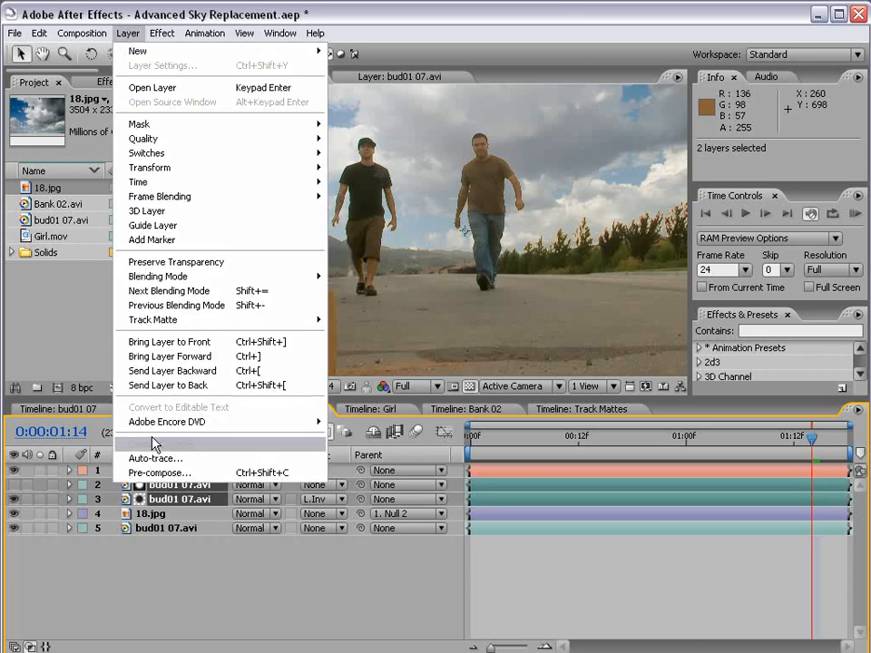
{"action": "left_click", "coordinate": [155, 471]}
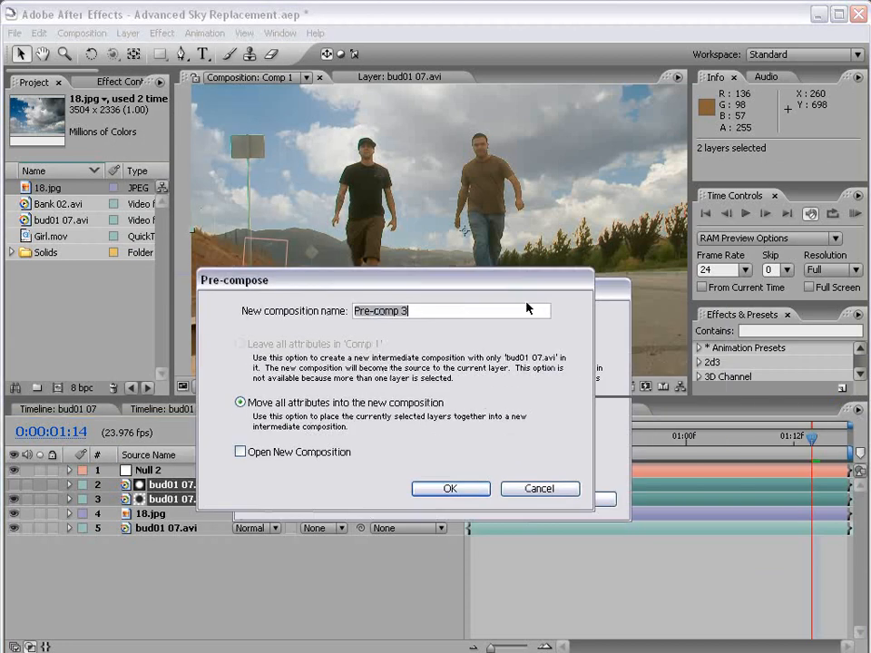
{"action": "left_click_drag", "start_coordinate": [363, 296], "coordinate": [269, 299]}
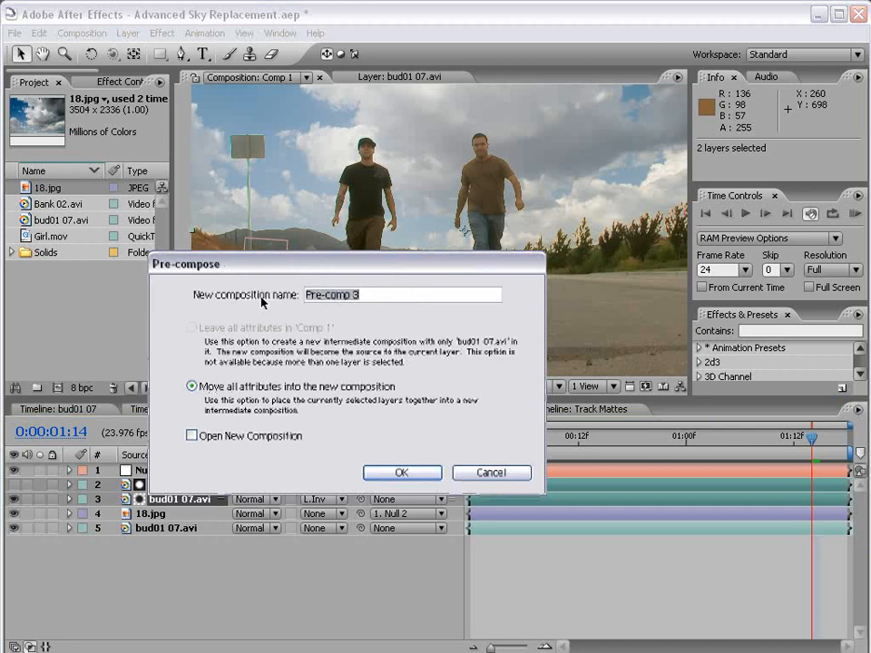
{"action": "type", "text": "Comp"}
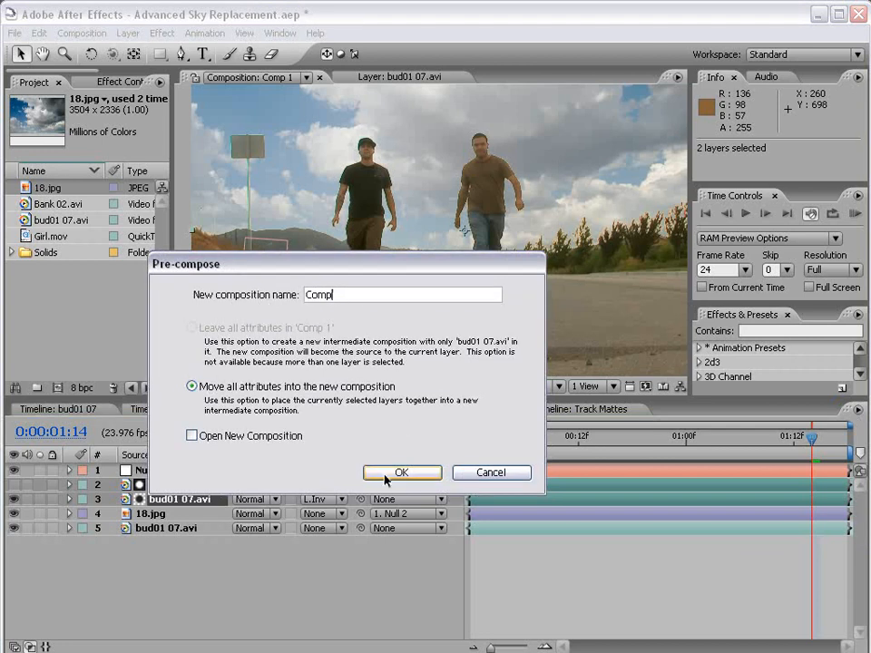
{"action": "left_click", "coordinate": [402, 472]}
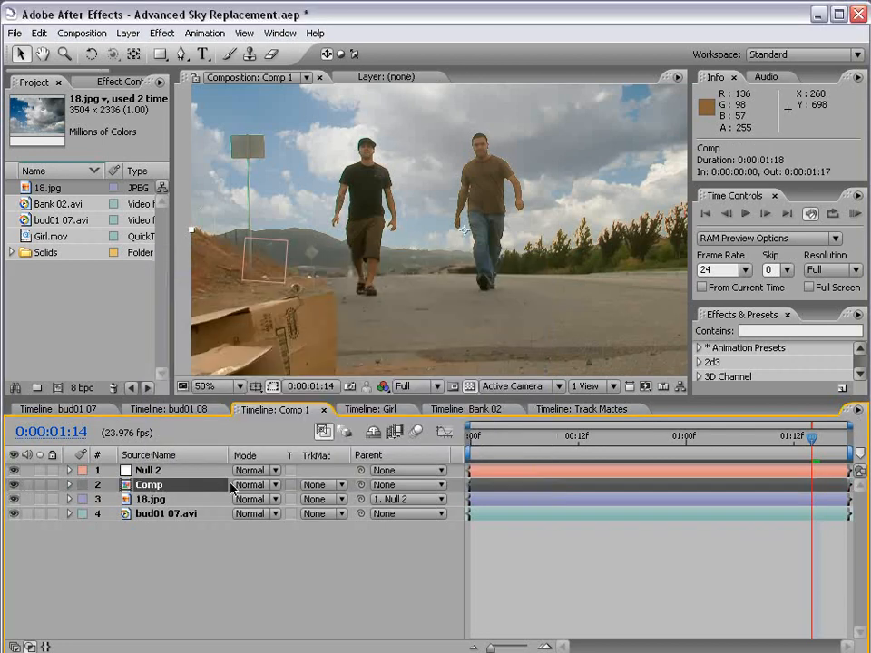
Add Matte Choker to the Comp layer and magnify the tree-line and leg edges
{"action": "left_click", "coordinate": [161, 32]}
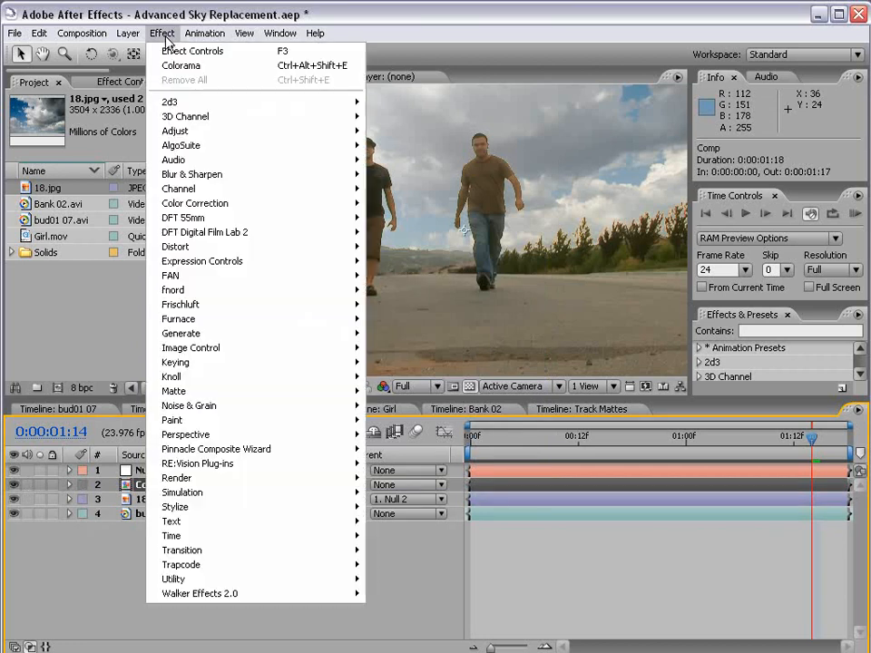
{"action": "mouse_move", "coordinate": [173, 391]}
{"action": "left_click", "coordinate": [404, 391]}
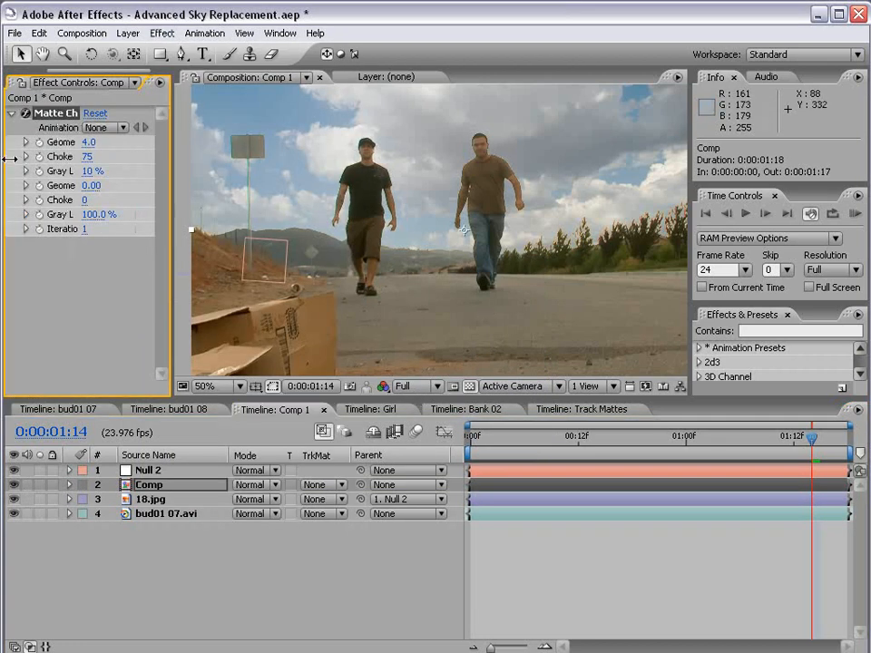
{"action": "scroll", "coordinate": [463, 229], "scroll_direction": "up", "scroll_amount": 1}
{"action": "scroll", "coordinate": [399, 254], "scroll_direction": "up", "scroll_amount": 1}
{"action": "key", "text": "h"}
{"action": "left_click_drag", "start_coordinate": [508, 254], "coordinate": [454, 276]}
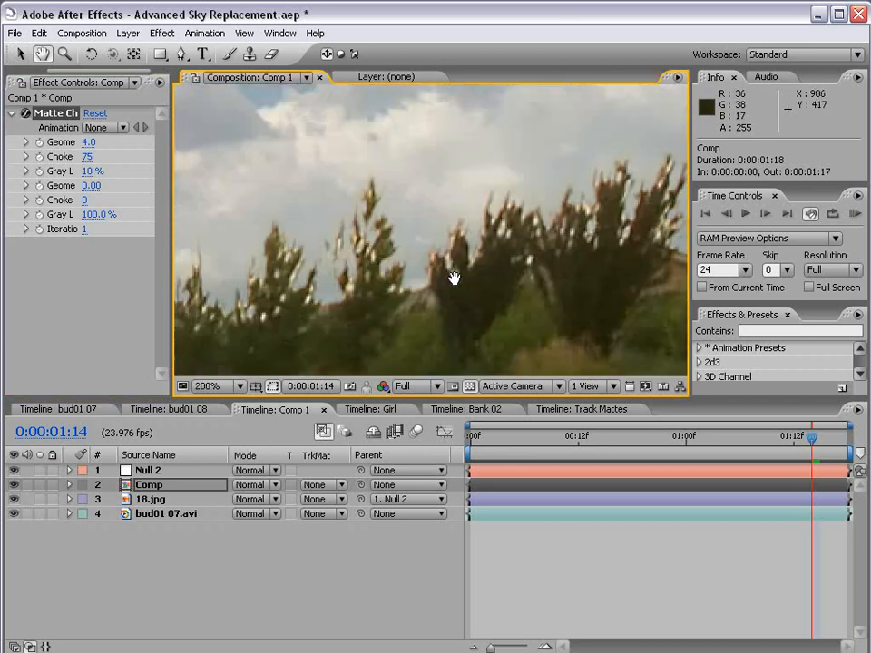
{"action": "scroll", "coordinate": [436, 272], "scroll_direction": "down", "scroll_amount": 1}
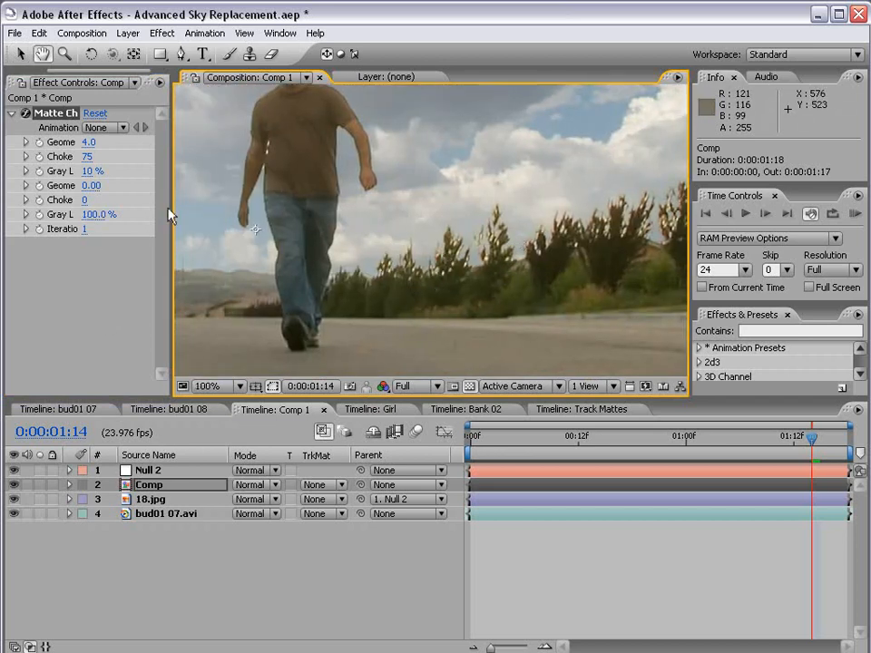
{"action": "left_click_drag", "start_coordinate": [168, 215], "coordinate": [259, 215]}
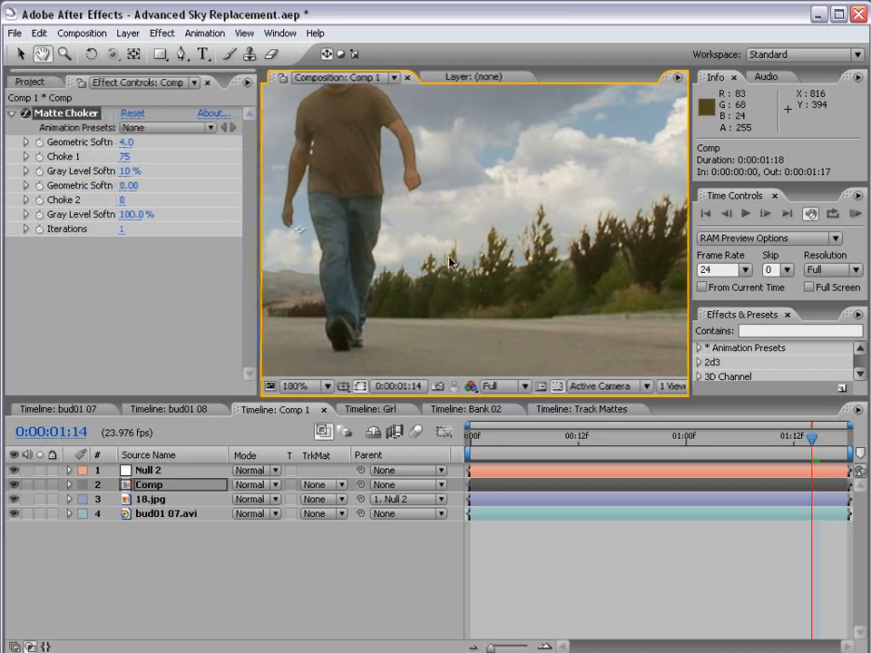
{"action": "scroll", "coordinate": [449, 261], "scroll_direction": "up", "scroll_amount": 1}
{"action": "left_click_drag", "start_coordinate": [390, 282], "coordinate": [399, 263]}
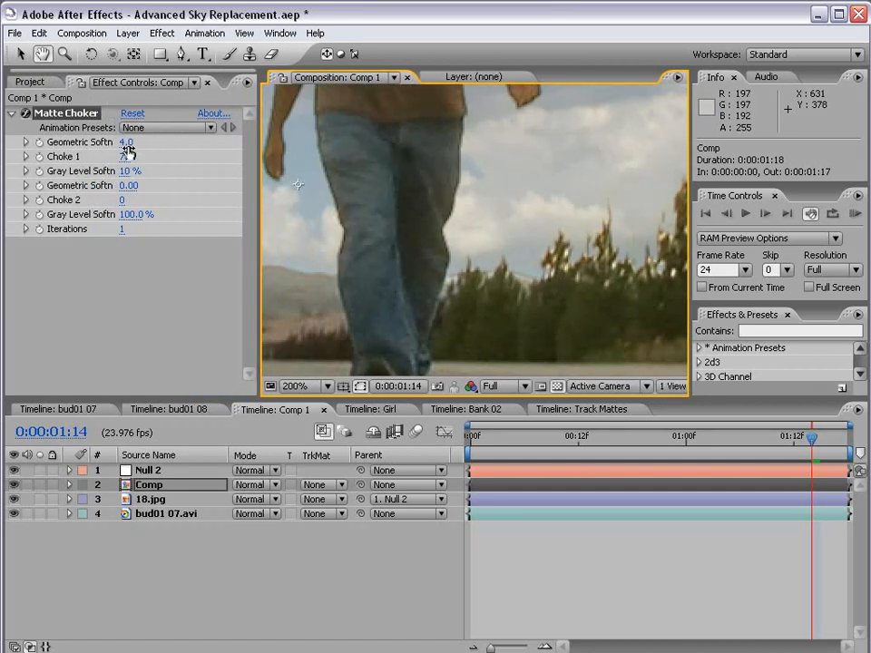
{"action": "left_click_drag", "start_coordinate": [259, 158], "coordinate": [294, 157]}
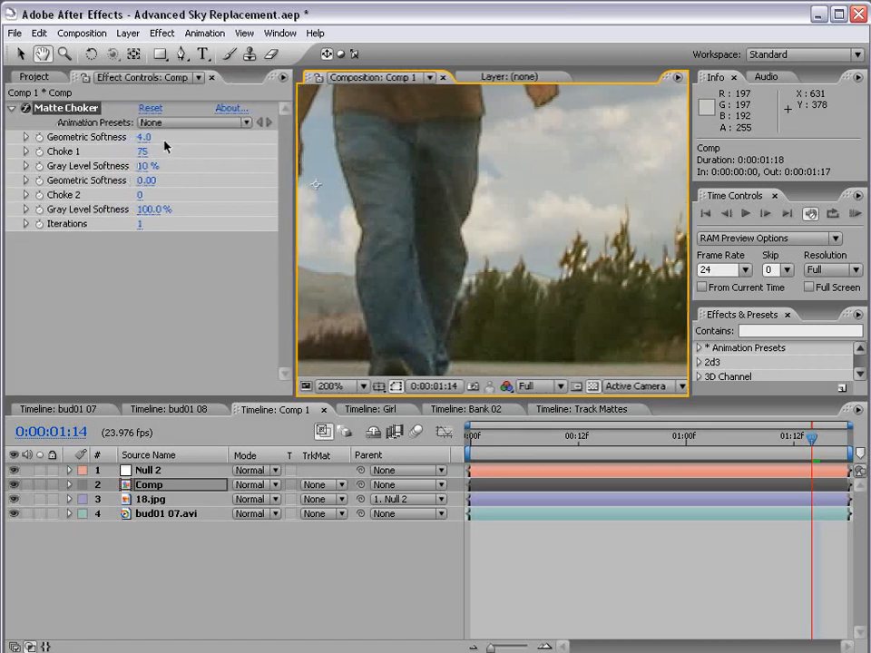
Set Geometric Softness to 1.8 and Choke 1 to 111
{"action": "left_click", "coordinate": [144, 137]}
{"action": "type", "text": "0"}
{"action": "key", "text": "Return"}
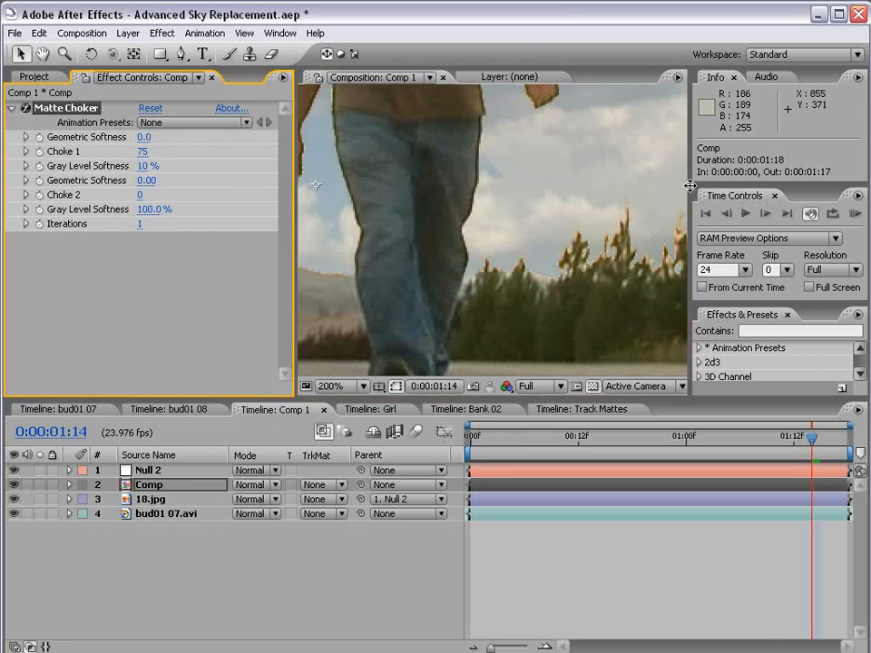
{"action": "key", "text": "h"}
{"action": "left_click_drag", "start_coordinate": [544, 226], "coordinate": [417, 283]}
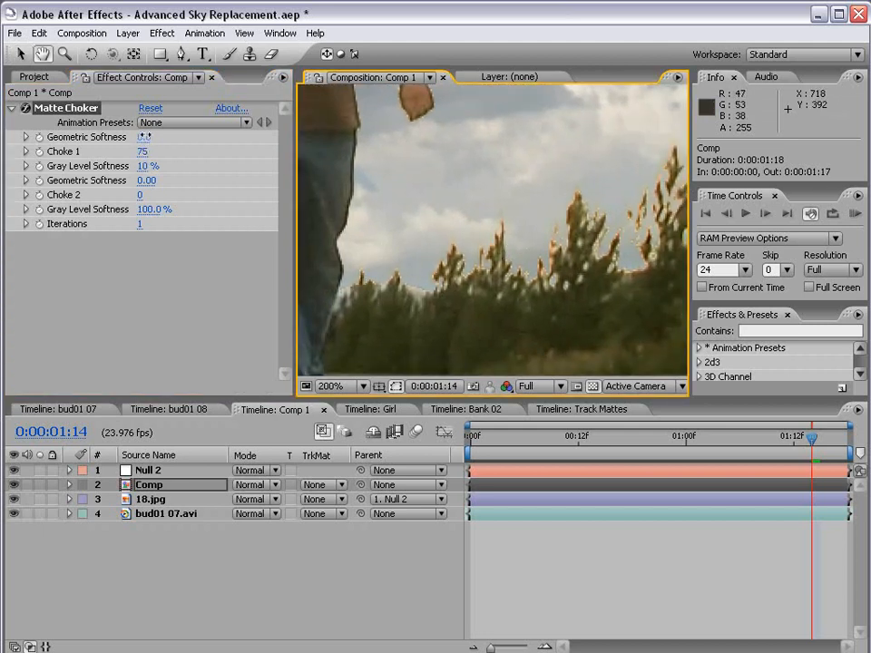
{"action": "left_click_drag", "start_coordinate": [145, 136], "coordinate": [149, 136]}
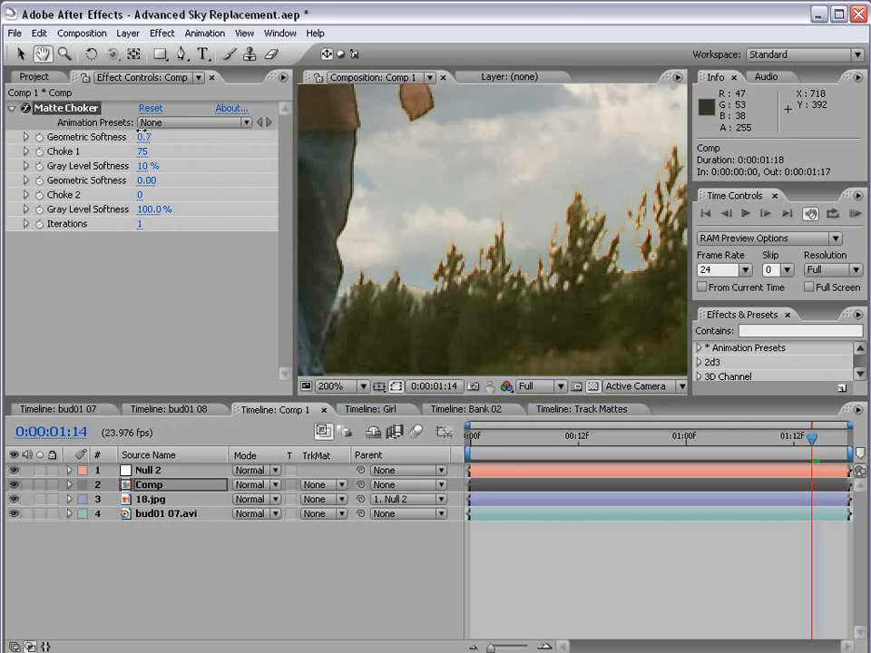
{"action": "mouse_move", "coordinate": [142, 136]}
{"action": "left_mouse_down"}
{"action": "mouse_move", "coordinate": [125, 151]}
{"action": "mouse_move", "coordinate": [263, 150]}
{"action": "left_mouse_up"}
{"action": "left_click", "coordinate": [145, 127]}
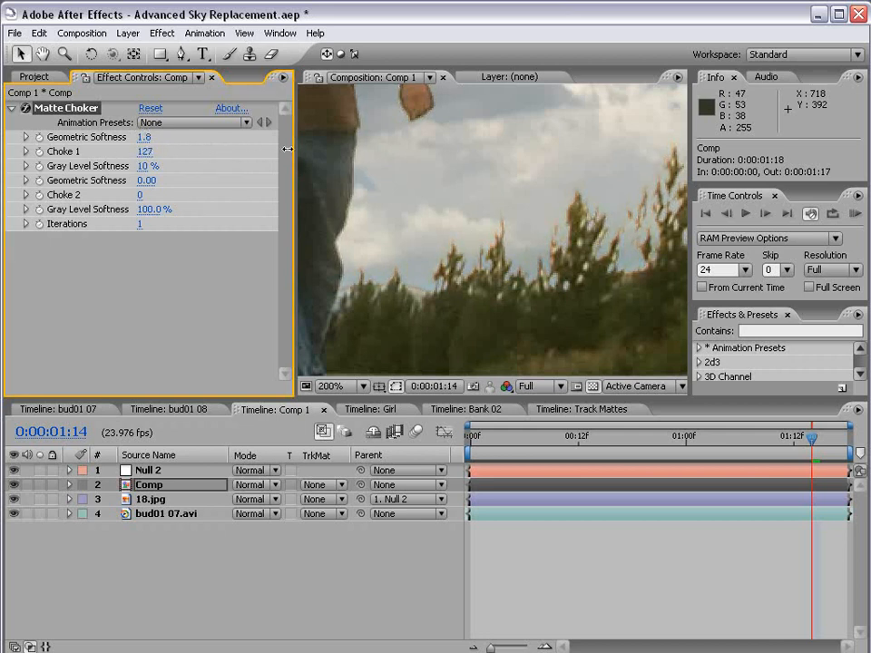
Inspect the matte around both men and the treeline, toggling the sky image off and on
{"action": "key", "text": "h"}
{"action": "mouse_move", "coordinate": [635, 227]}
{"action": "left_mouse_down"}
{"action": "mouse_move", "coordinate": [496, 296]}
{"action": "mouse_move", "coordinate": [545, 281]}
{"action": "left_mouse_up"}
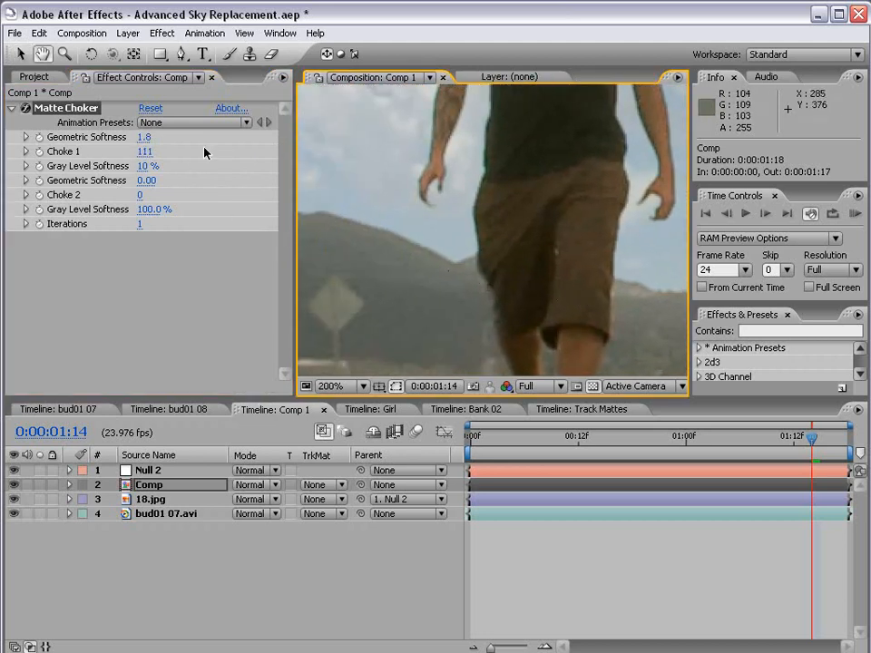
{"action": "key", "text": "comma"}
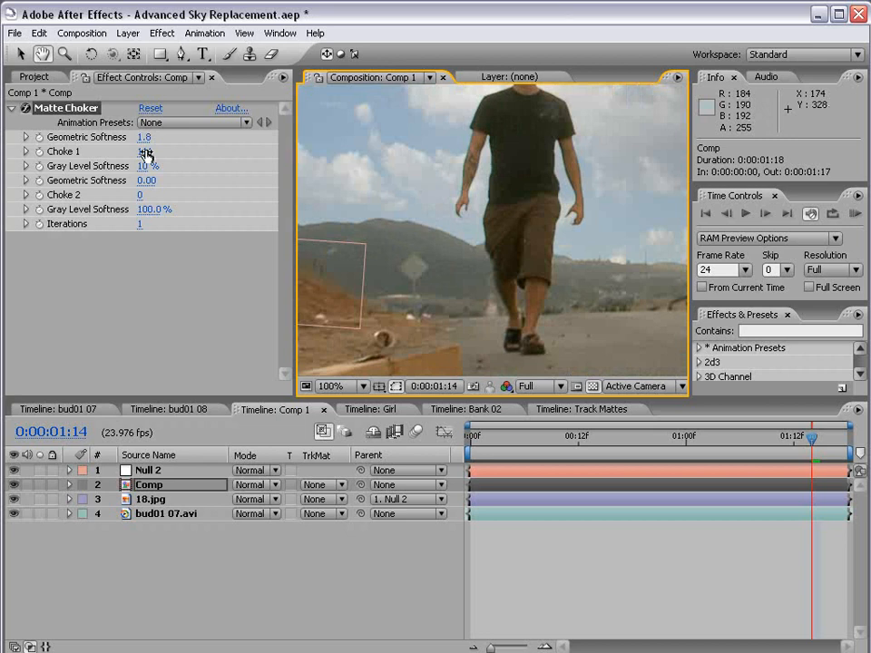
{"action": "scroll", "coordinate": [376, 201], "scroll_direction": "down", "scroll_amount": 1}
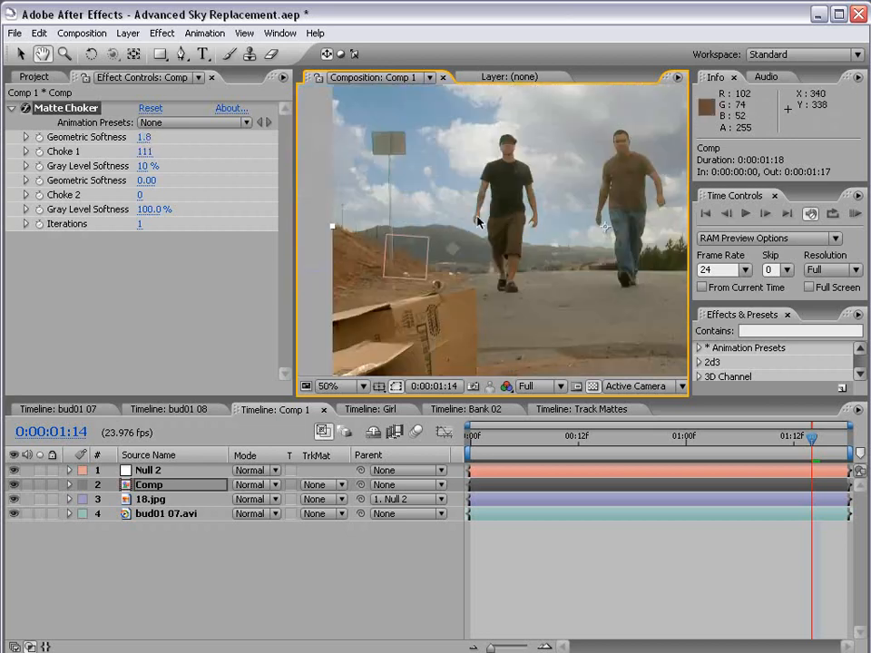
{"action": "left_click_drag", "start_coordinate": [390, 182], "coordinate": [363, 181]}
{"action": "scroll", "coordinate": [462, 195], "scroll_direction": "up", "scroll_amount": 1}
{"action": "mouse_move", "coordinate": [467, 254]}
{"action": "left_mouse_down"}
{"action": "mouse_move", "coordinate": [465, 189]}
{"action": "mouse_move", "coordinate": [393, 229]}
{"action": "left_mouse_up"}
{"action": "scroll", "coordinate": [466, 189], "scroll_direction": "up", "scroll_amount": 1}
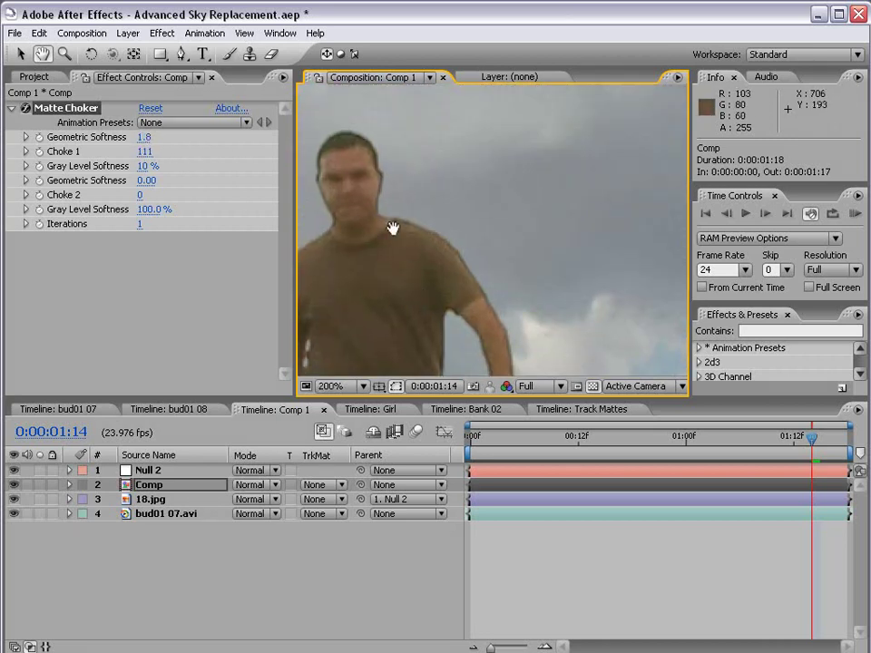
{"action": "left_click", "coordinate": [14, 500]}
{"action": "left_click", "coordinate": [14, 500]}
{"action": "mouse_move", "coordinate": [526, 340]}
{"action": "left_mouse_down"}
{"action": "mouse_move", "coordinate": [444, 253]}
{"action": "mouse_move", "coordinate": [516, 304]}
{"action": "left_mouse_up"}
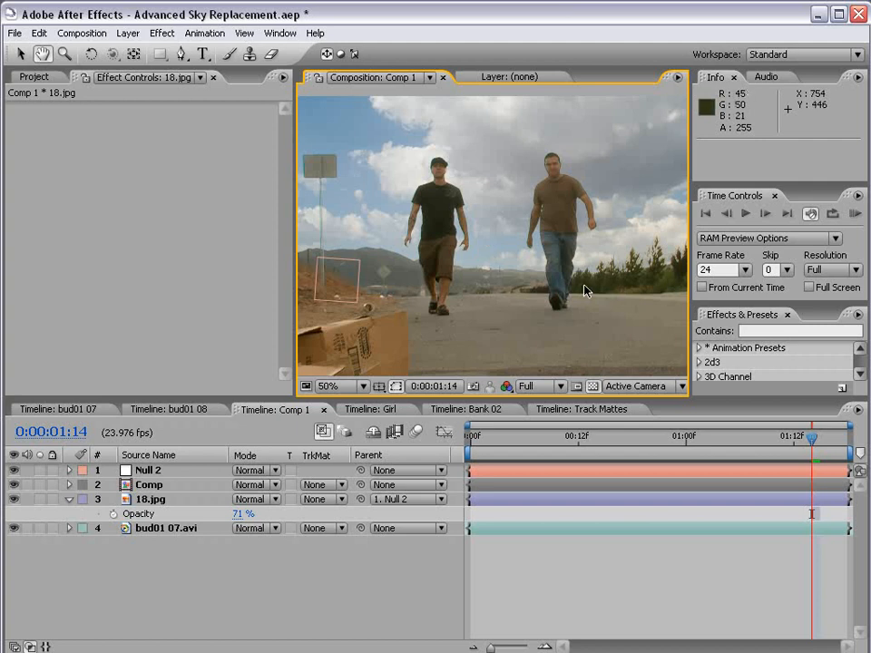
Add a Curves effect to the 18.jpg sky layer
{"action": "key", "text": "grave"}
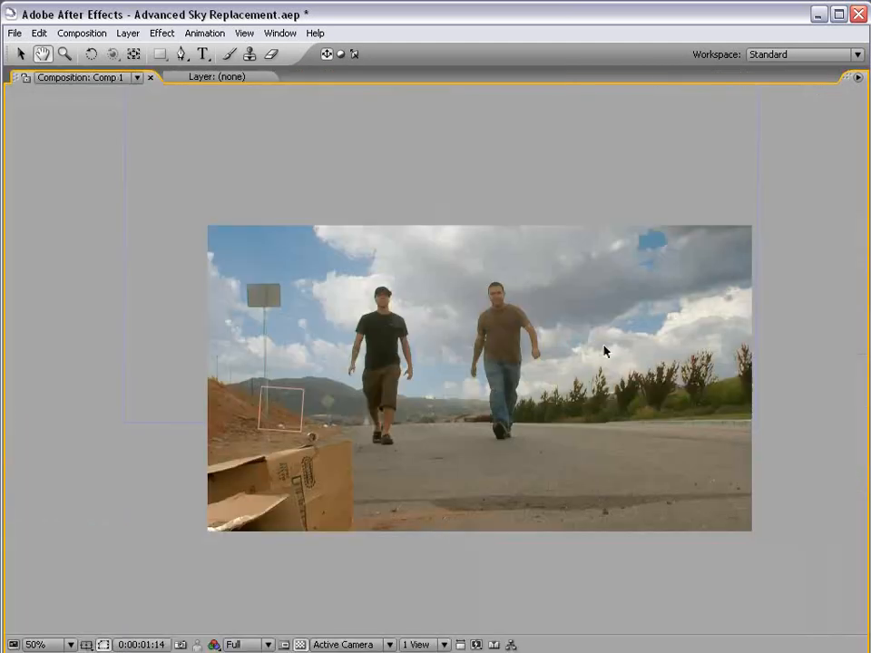
{"action": "key", "text": "grave"}
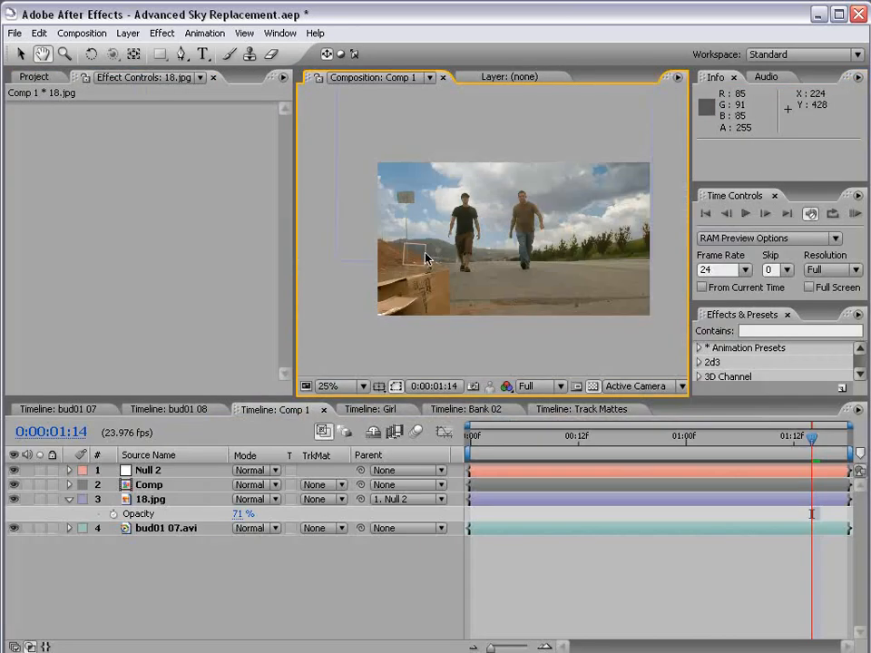
{"action": "left_click", "coordinate": [151, 500]}
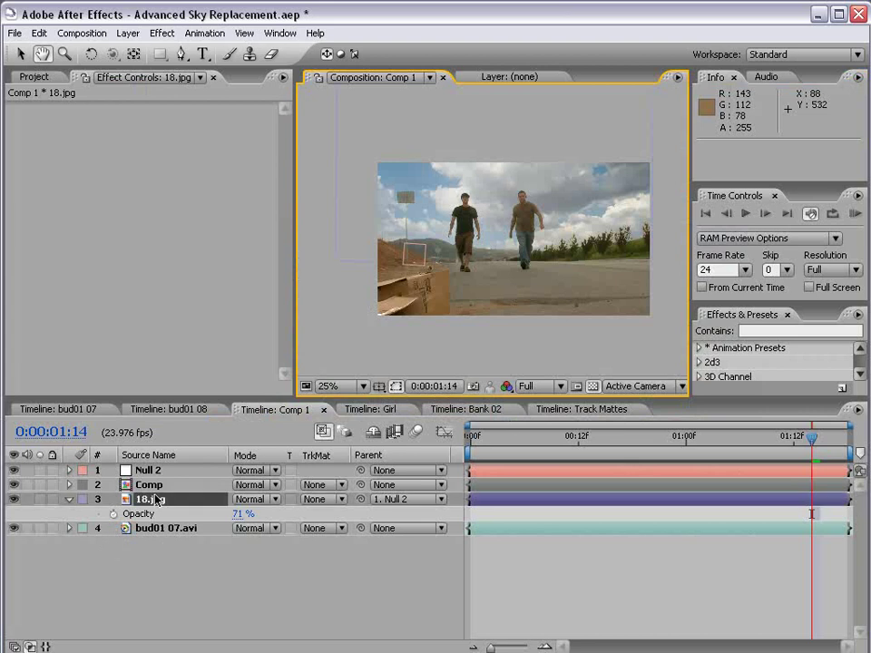
{"action": "left_click", "coordinate": [162, 32]}
{"action": "left_click", "coordinate": [393, 391]}
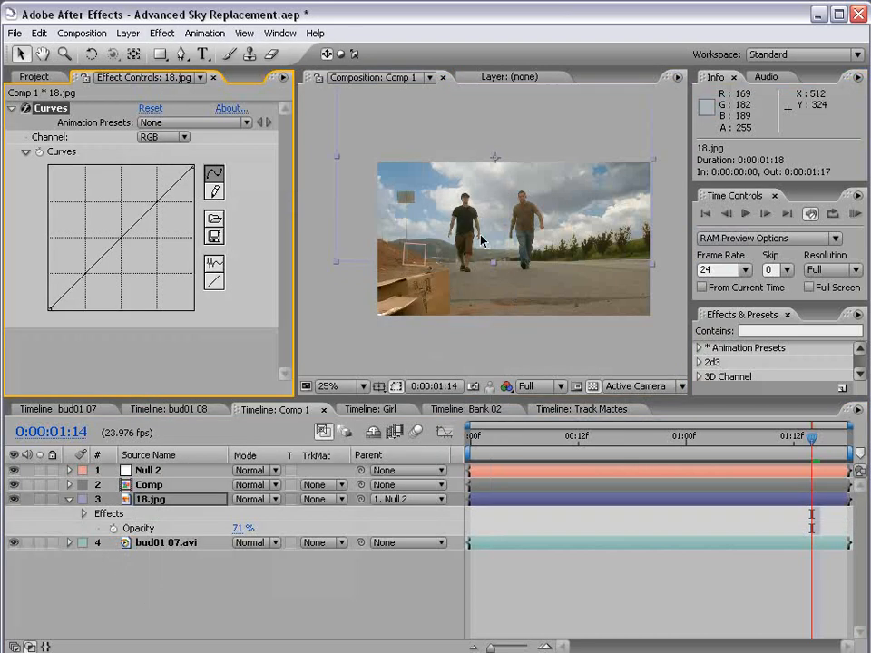
Raise the Green curve and lift the Red curve slightly in the midtones
{"action": "left_click", "coordinate": [154, 137]}
{"action": "left_click", "coordinate": [166, 170]}
{"action": "left_click_drag", "start_coordinate": [120, 237], "coordinate": [117, 231]}
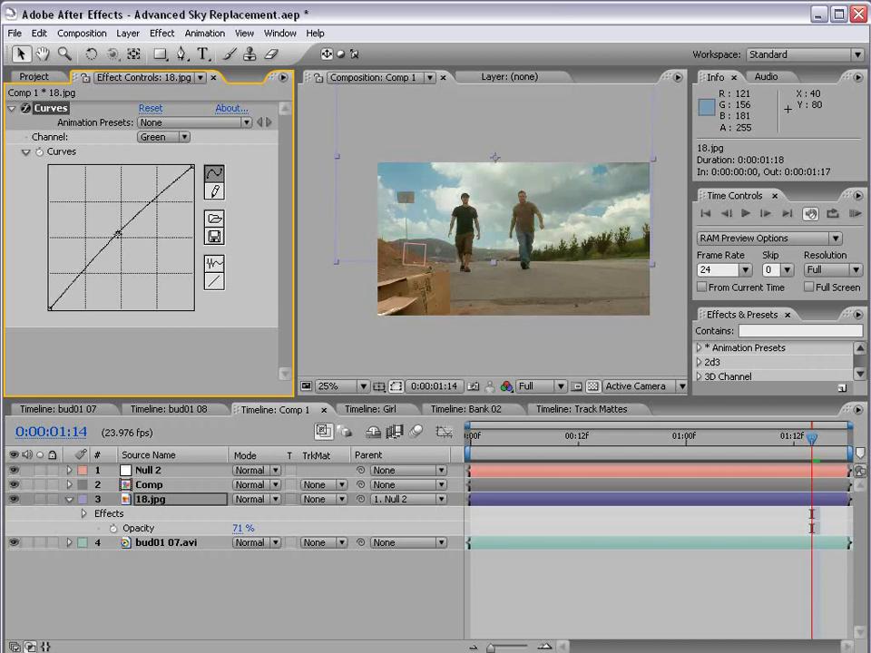
{"action": "left_click", "coordinate": [164, 137]}
{"action": "left_click_drag", "start_coordinate": [122, 235], "coordinate": [112, 229]}
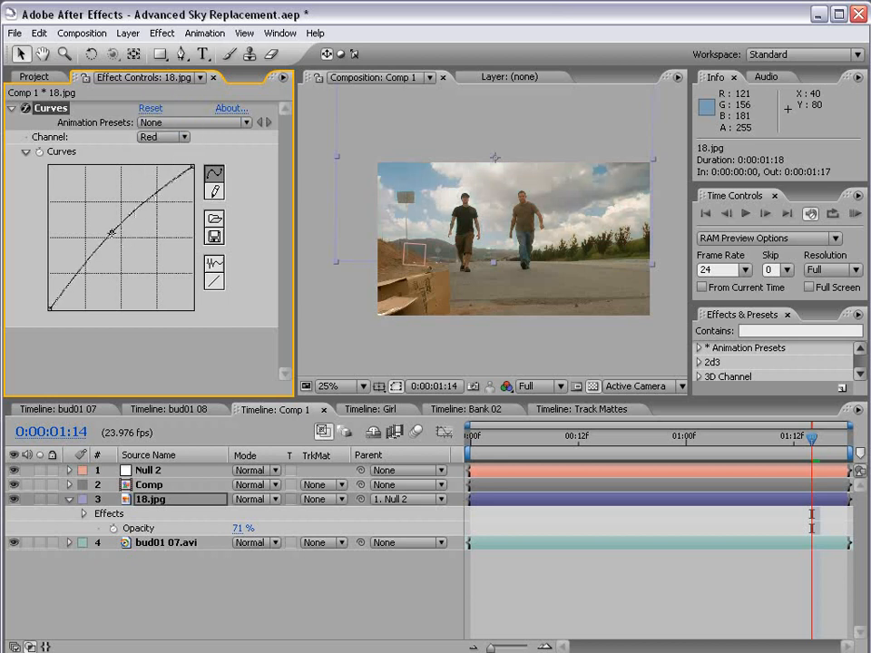
{"action": "key", "text": "grave"}
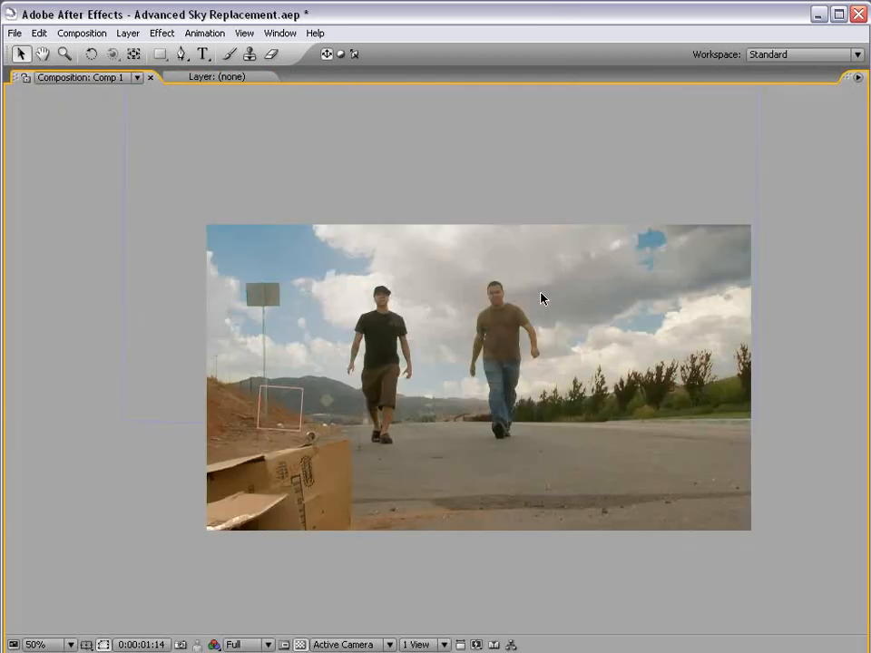
Open the Comp precomp, briefly show its silhouette matte layer, hide it again and focus Effect Controls
{"action": "key", "text": "grave"}
{"action": "mouse_move", "coordinate": [812, 438]}
{"action": "left_mouse_down"}
{"action": "mouse_move", "coordinate": [610, 438]}
{"action": "mouse_move", "coordinate": [787, 439]}
{"action": "left_mouse_up"}
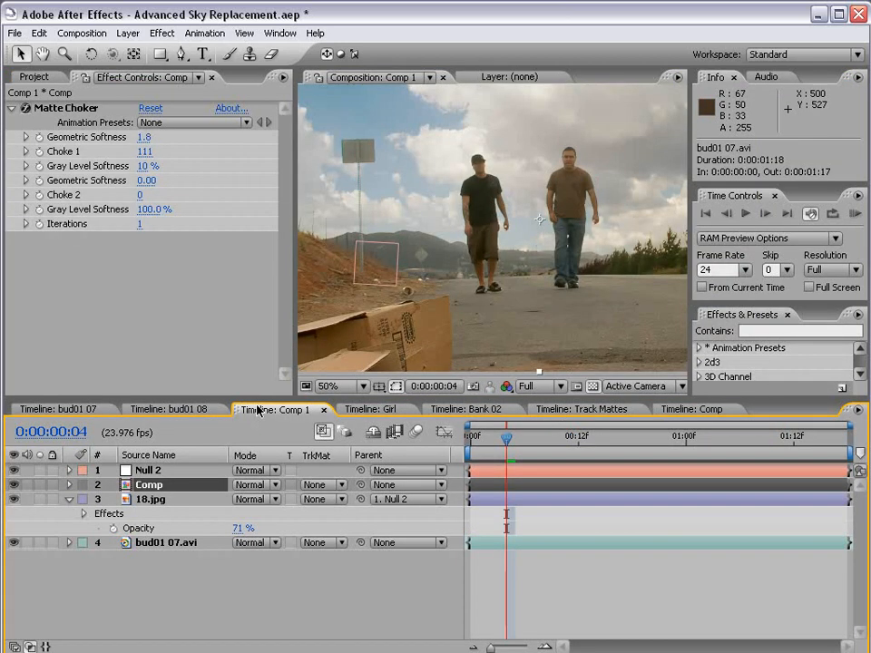
{"action": "key", "text": "h"}
{"action": "left_click_drag", "start_coordinate": [544, 263], "coordinate": [423, 272]}
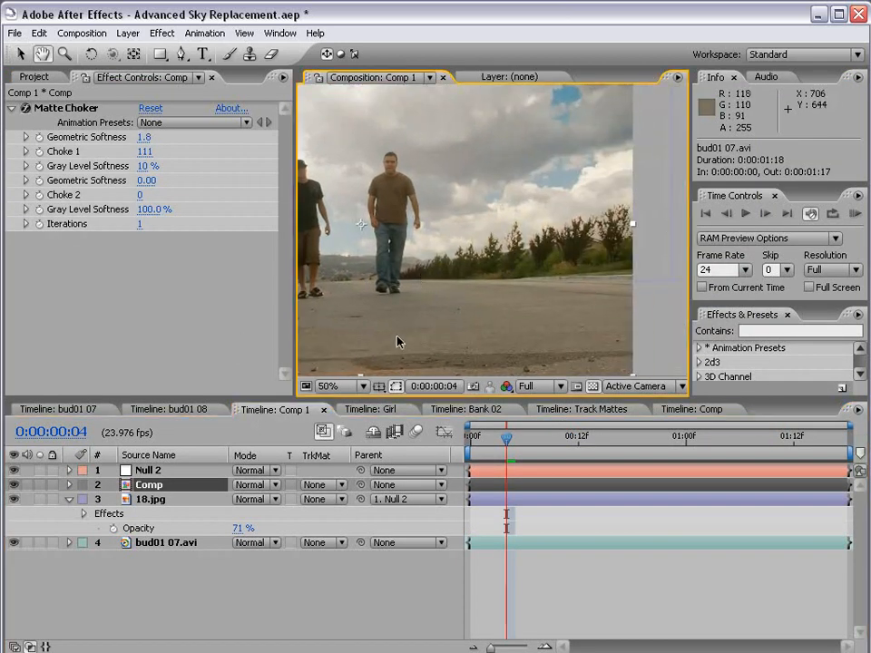
{"action": "double_click", "coordinate": [157, 486]}
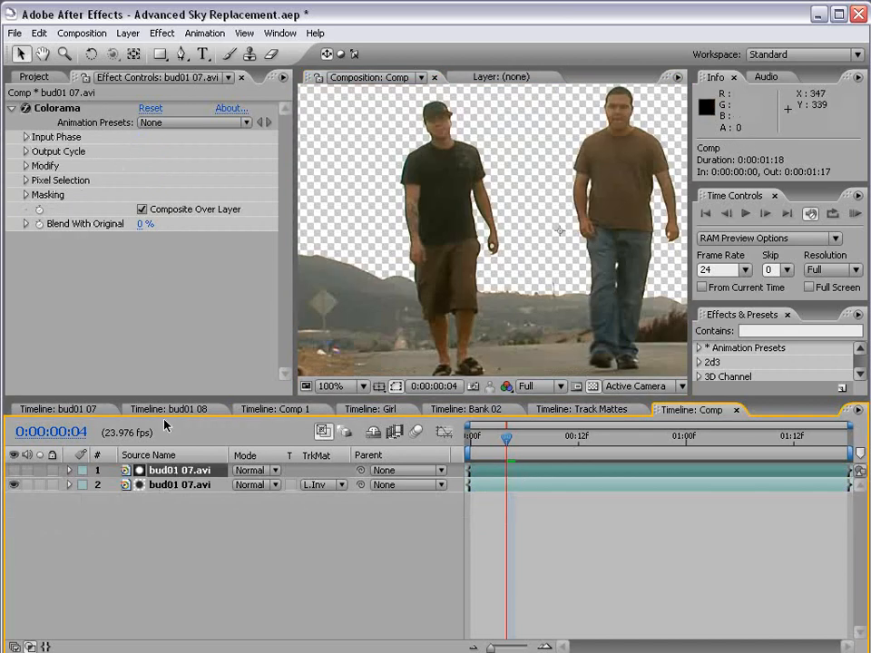
{"action": "left_click", "coordinate": [16, 471]}
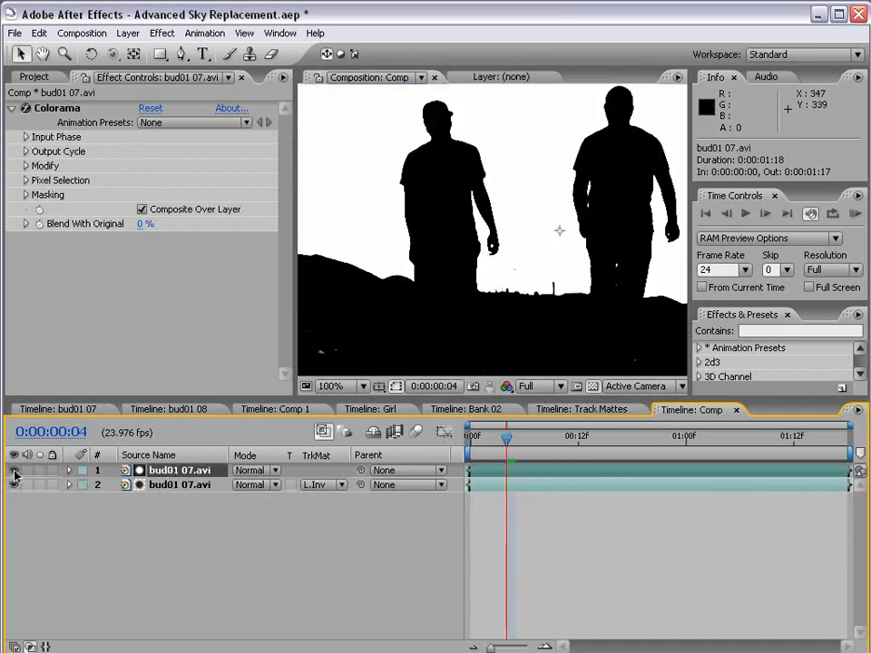
{"action": "left_click", "coordinate": [16, 471]}
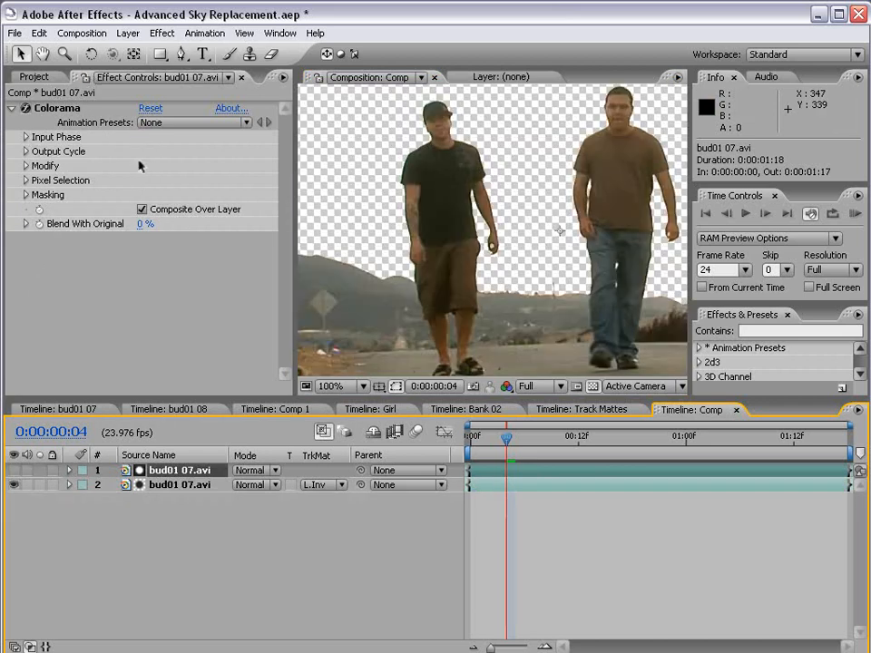
{"action": "left_click", "coordinate": [92, 93]}
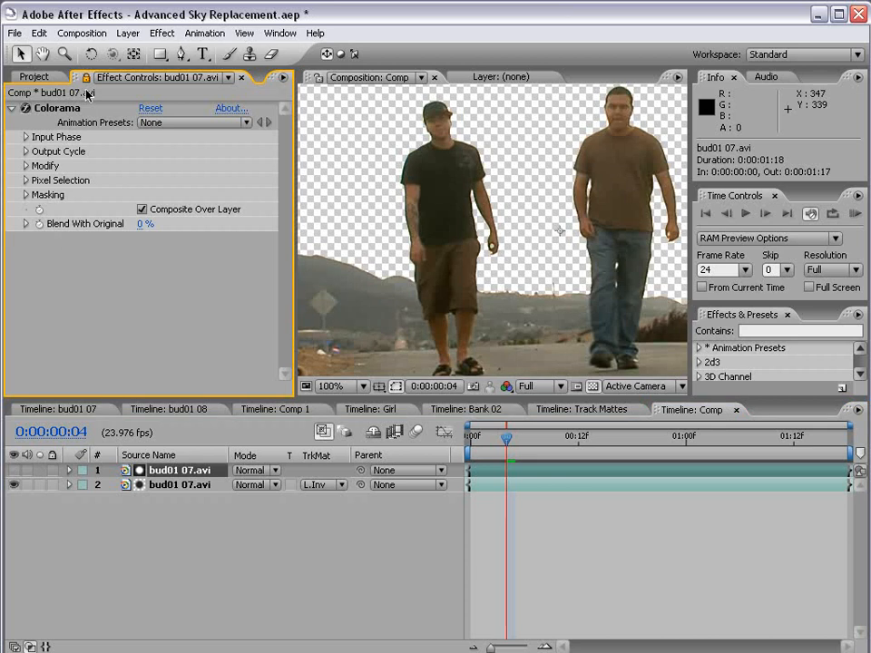
In Comp 1, reshape the Colorama Output Cycle to extend the darks and widen the whites
{"action": "left_click", "coordinate": [275, 409]}
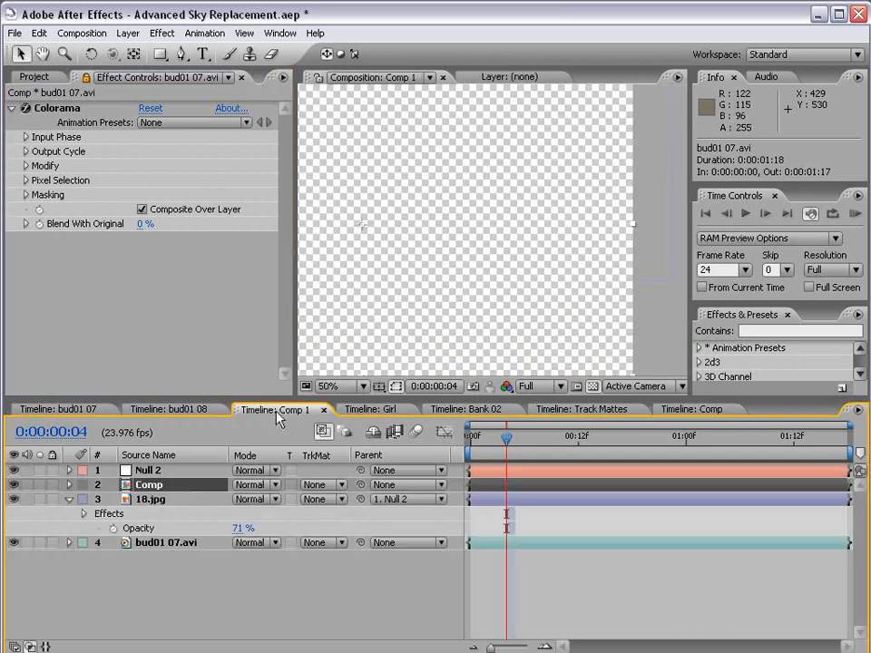
{"action": "scroll", "coordinate": [535, 281], "scroll_direction": "up", "scroll_amount": 1}
{"action": "scroll", "coordinate": [508, 282], "scroll_direction": "up", "scroll_amount": 1}
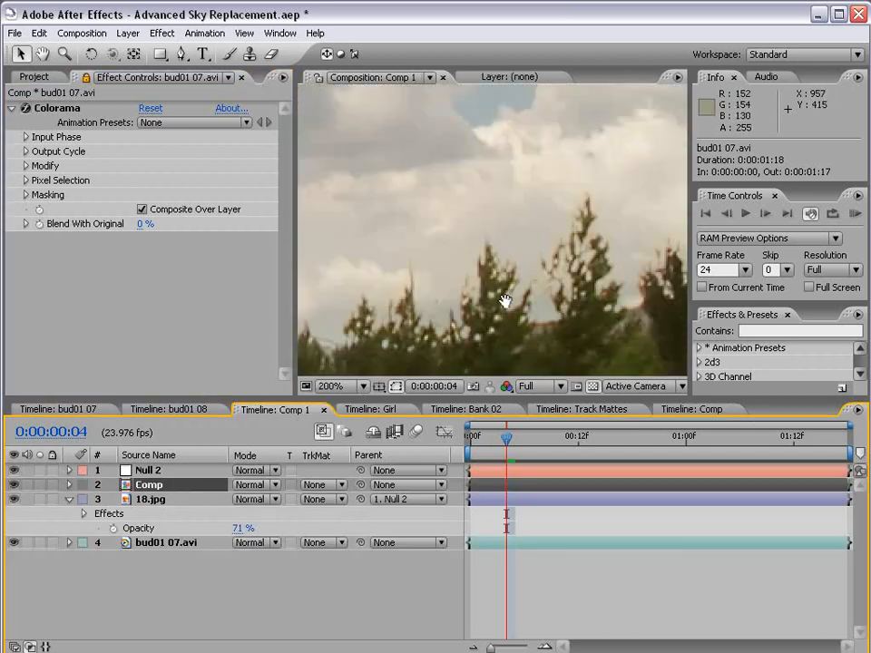
{"action": "key", "text": "h"}
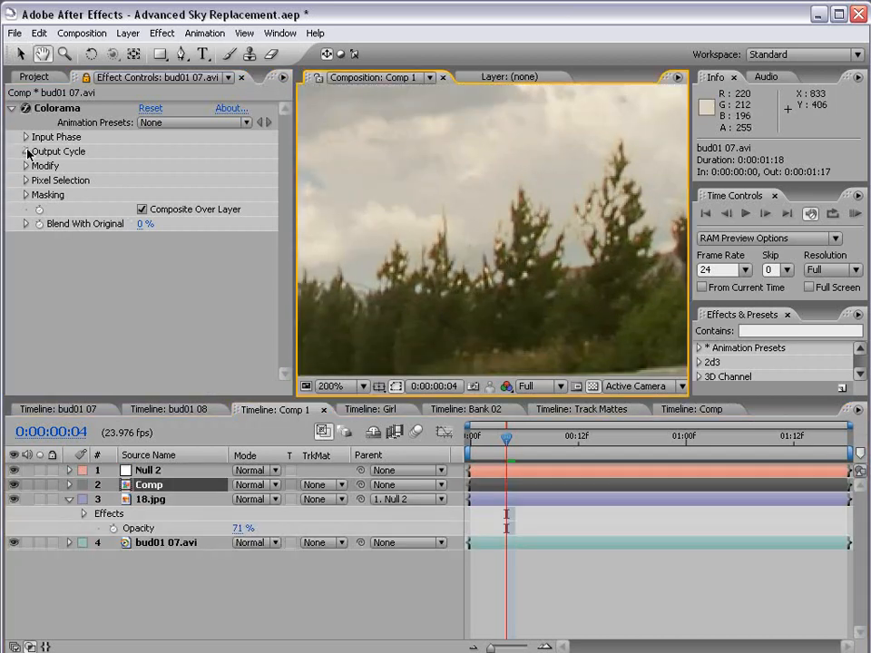
{"action": "left_click", "coordinate": [27, 152]}
{"action": "left_click_drag", "start_coordinate": [105, 266], "coordinate": [144, 299]}
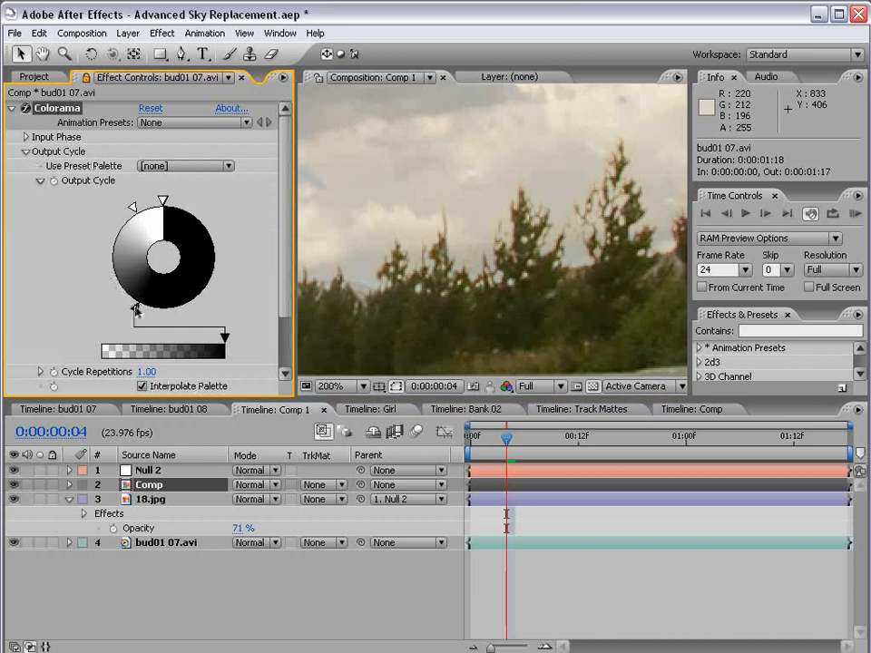
{"action": "mouse_move", "coordinate": [136, 309]}
{"action": "left_mouse_down"}
{"action": "mouse_move", "coordinate": [109, 282]}
{"action": "mouse_move", "coordinate": [163, 313]}
{"action": "left_mouse_up"}
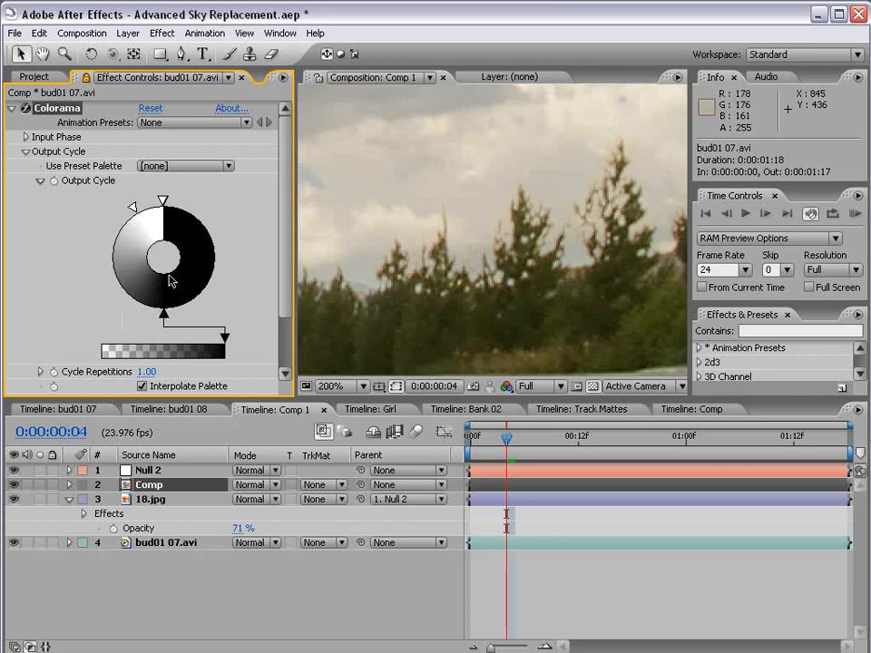
{"action": "mouse_move", "coordinate": [132, 207]}
{"action": "left_mouse_down"}
{"action": "mouse_move", "coordinate": [109, 242]}
{"action": "mouse_move", "coordinate": [118, 220]}
{"action": "left_mouse_up"}
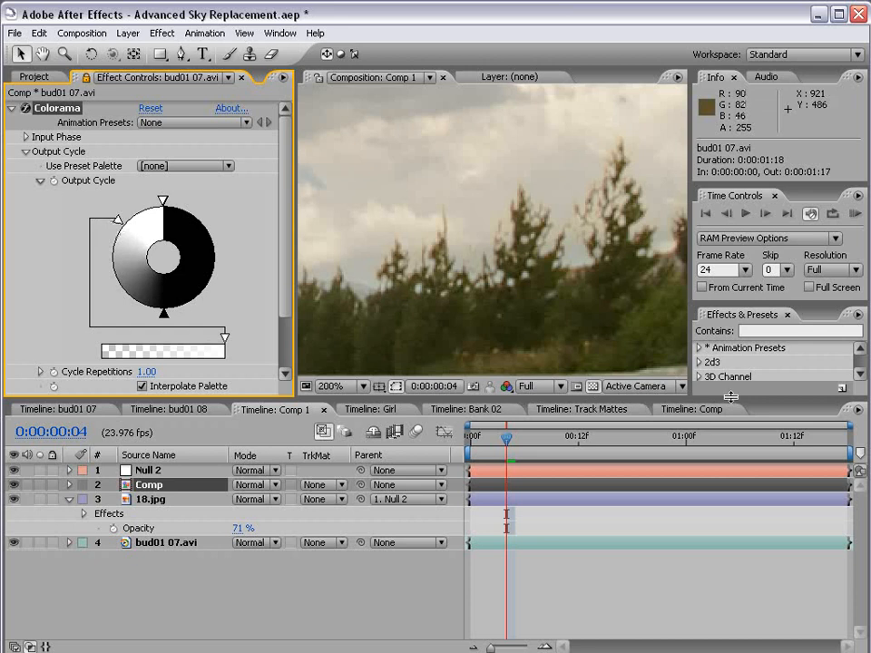
Check the silhouette matte in Comp and tighten the output cycle on the trees
{"action": "left_click", "coordinate": [692, 409]}
{"action": "left_click", "coordinate": [15, 472]}
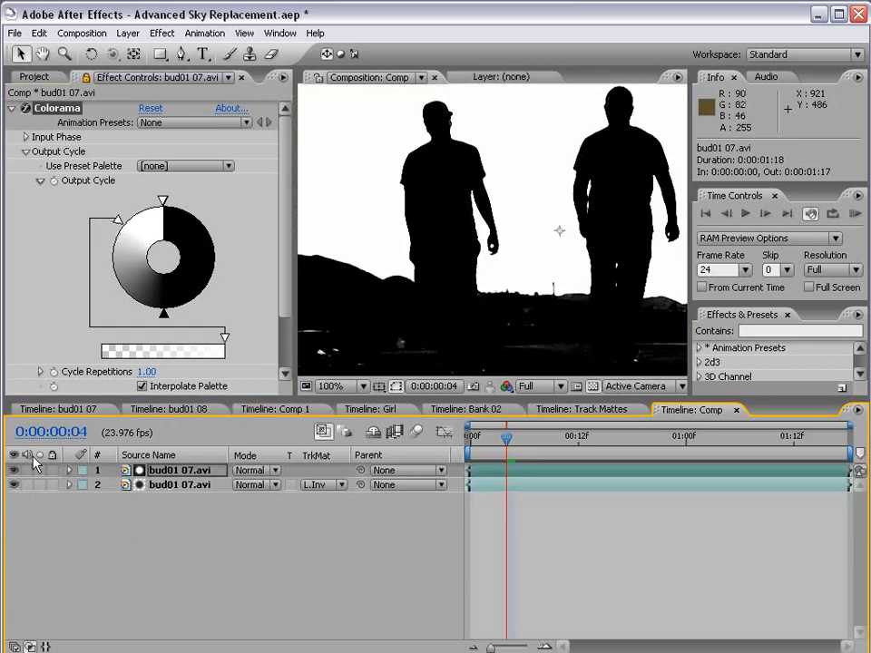
{"action": "scroll", "coordinate": [381, 272], "scroll_direction": "up", "scroll_amount": 1}
{"action": "left_click_drag", "start_coordinate": [454, 254], "coordinate": [540, 309]}
{"action": "scroll", "coordinate": [540, 309], "scroll_direction": "up", "scroll_amount": 1}
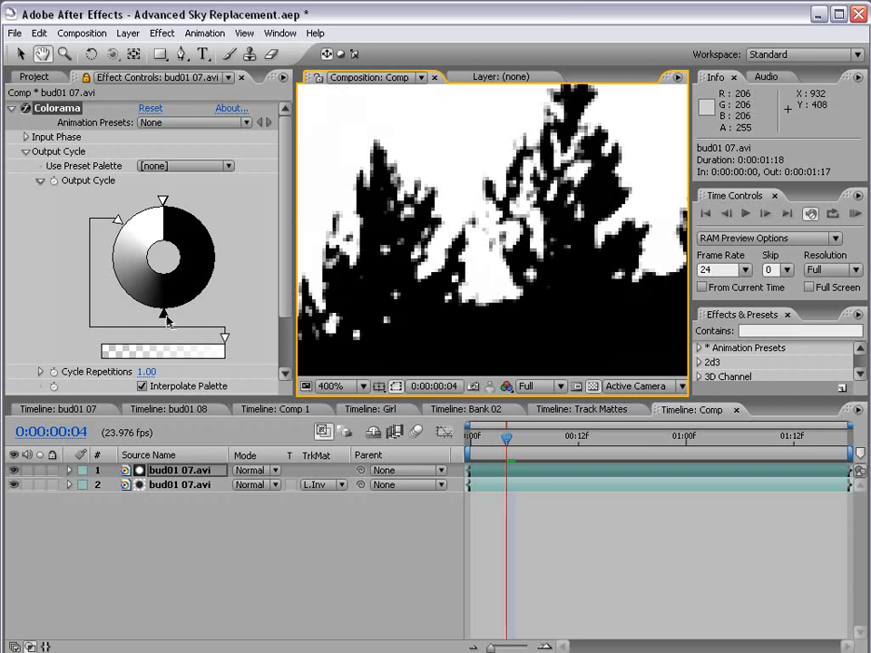
{"action": "mouse_move", "coordinate": [166, 316]}
{"action": "left_mouse_down"}
{"action": "mouse_move", "coordinate": [214, 287]}
{"action": "mouse_move", "coordinate": [133, 308]}
{"action": "left_mouse_up"}
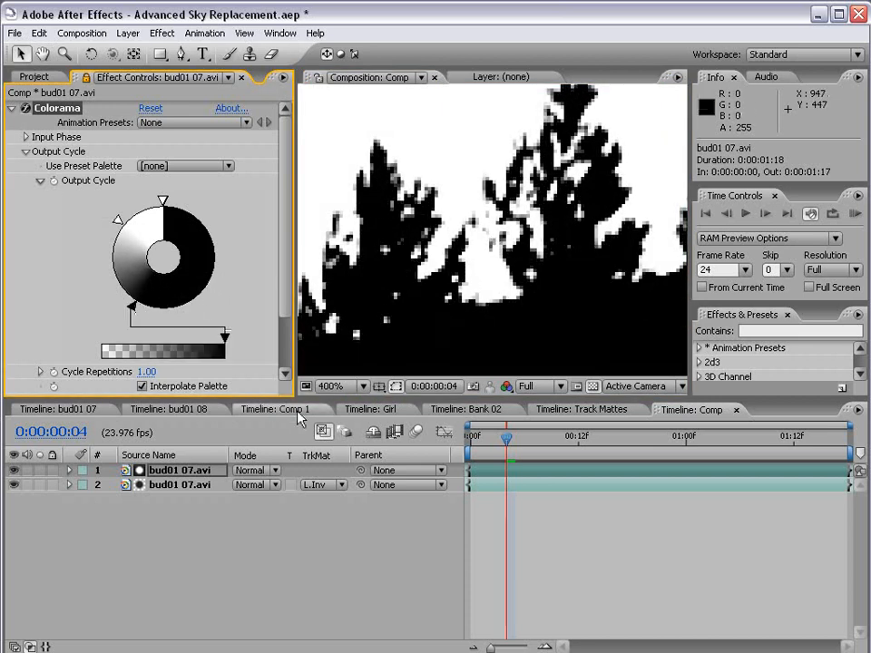
{"action": "left_click", "coordinate": [13, 470]}
Return to Comp 1, lock the Colorama Effect Controls and maximize the viewer
{"action": "left_click", "coordinate": [270, 409]}
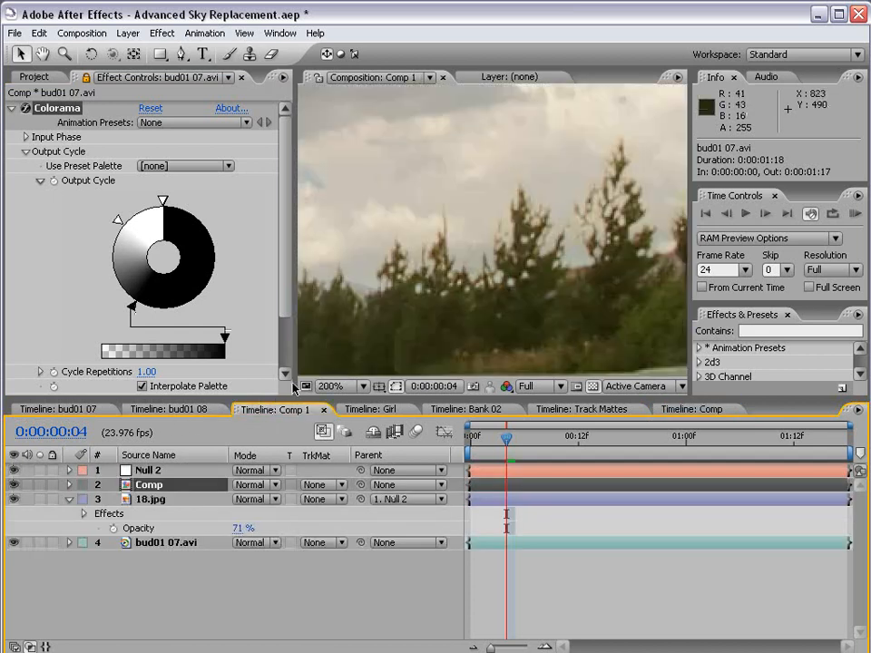
{"action": "left_click", "coordinate": [86, 78]}
{"action": "left_click", "coordinate": [149, 485]}
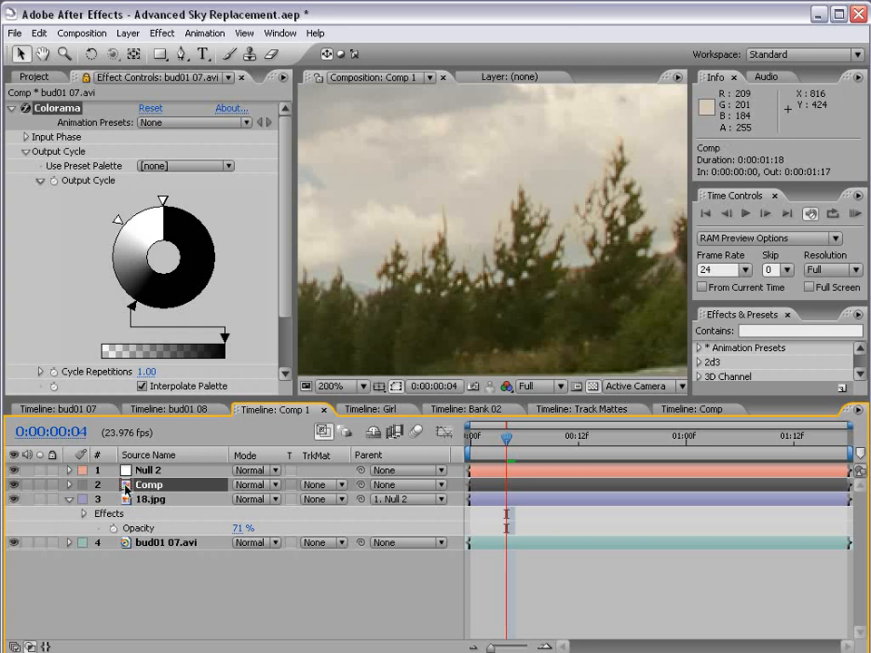
{"action": "double_click", "coordinate": [128, 487]}
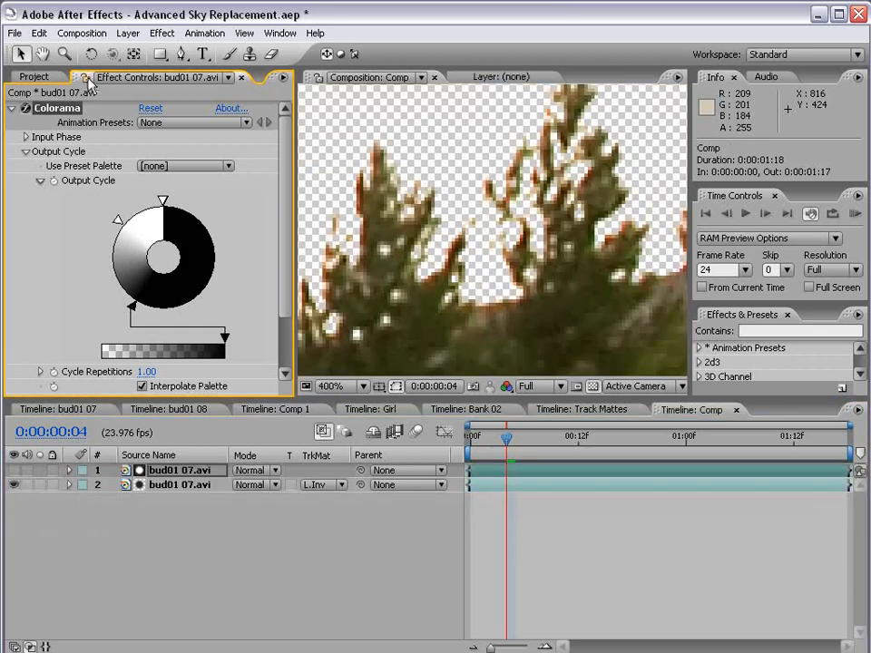
{"action": "left_click", "coordinate": [275, 410]}
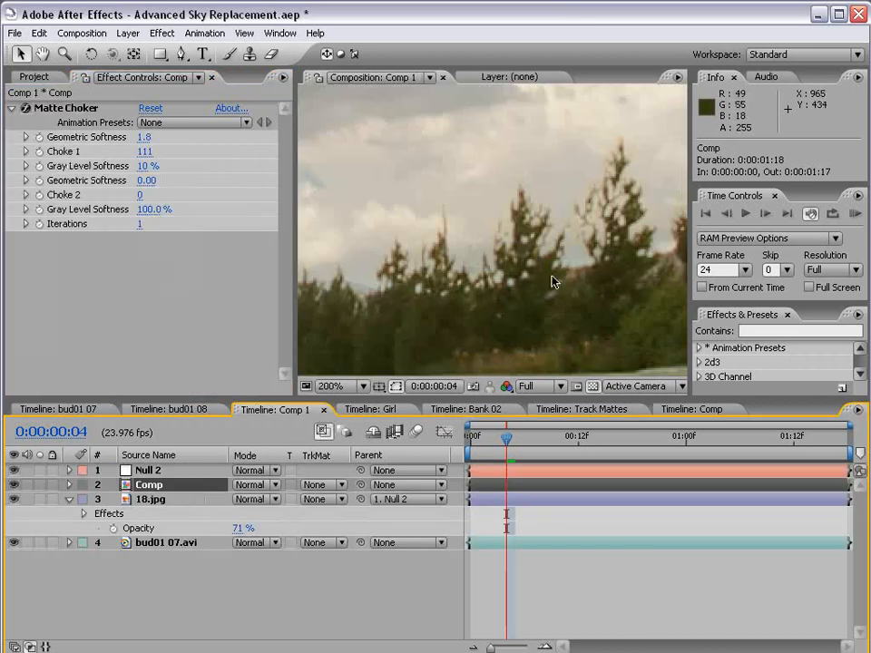
{"action": "key", "text": "grave"}
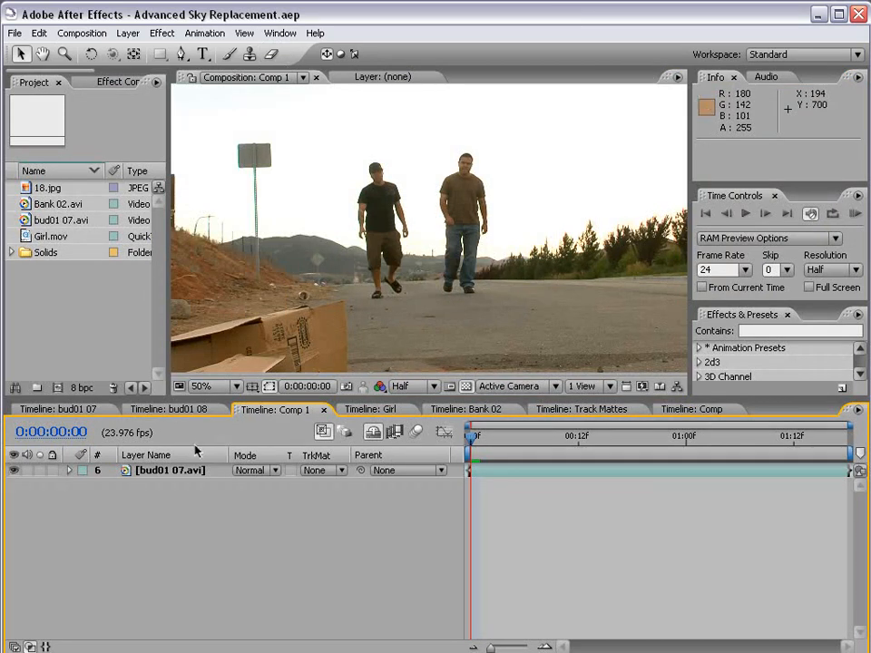
Apply Colorama with the Ramp Grey palette to bud01 07.avi and add a stop turning shadows black
{"action": "left_click", "coordinate": [145, 472]}
{"action": "left_click", "coordinate": [162, 56]}
{"action": "left_click", "coordinate": [162, 33]}
{"action": "mouse_move", "coordinate": [195, 203]}
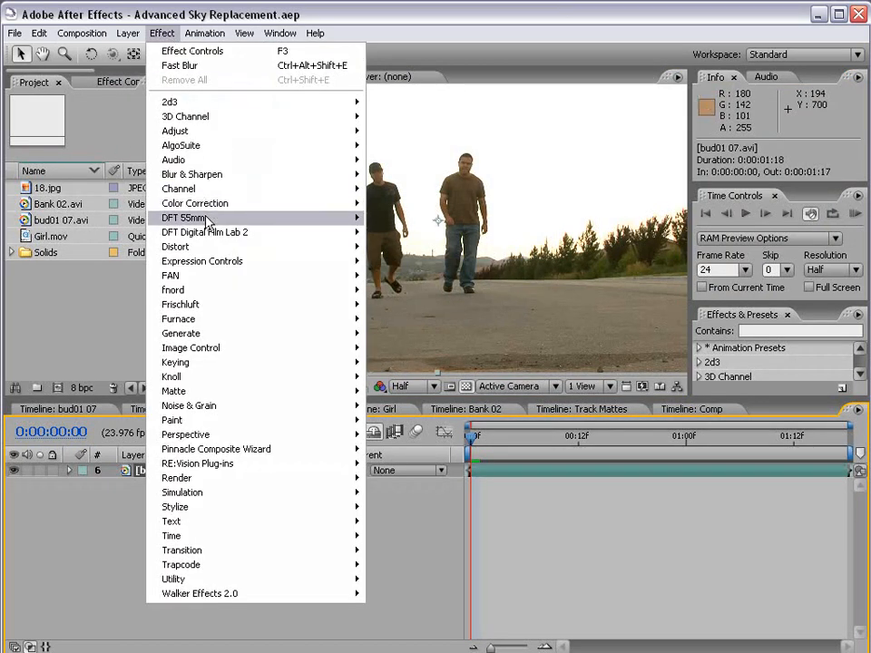
{"action": "left_click", "coordinate": [397, 377]}
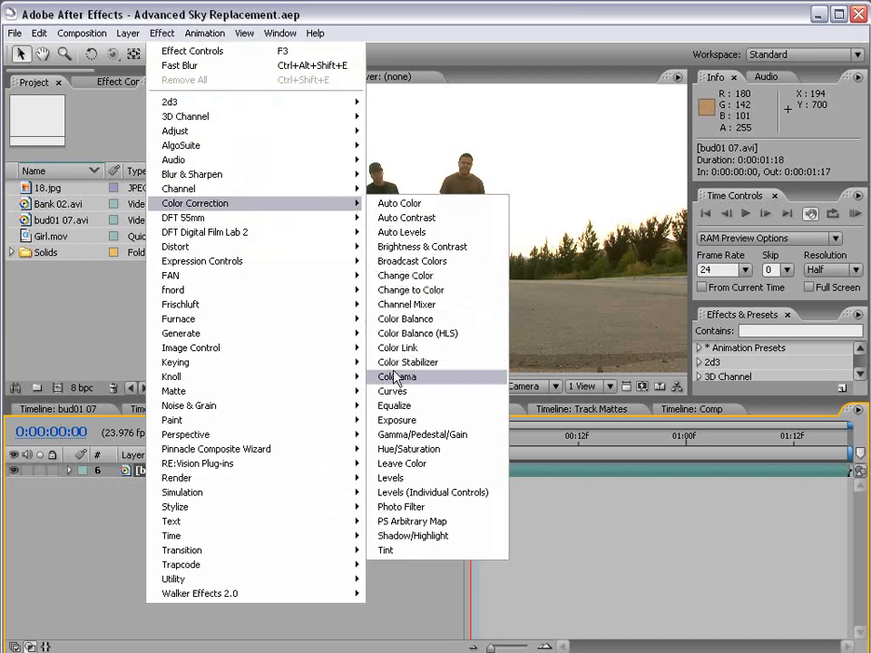
{"action": "left_click_drag", "start_coordinate": [170, 297], "coordinate": [269, 298]}
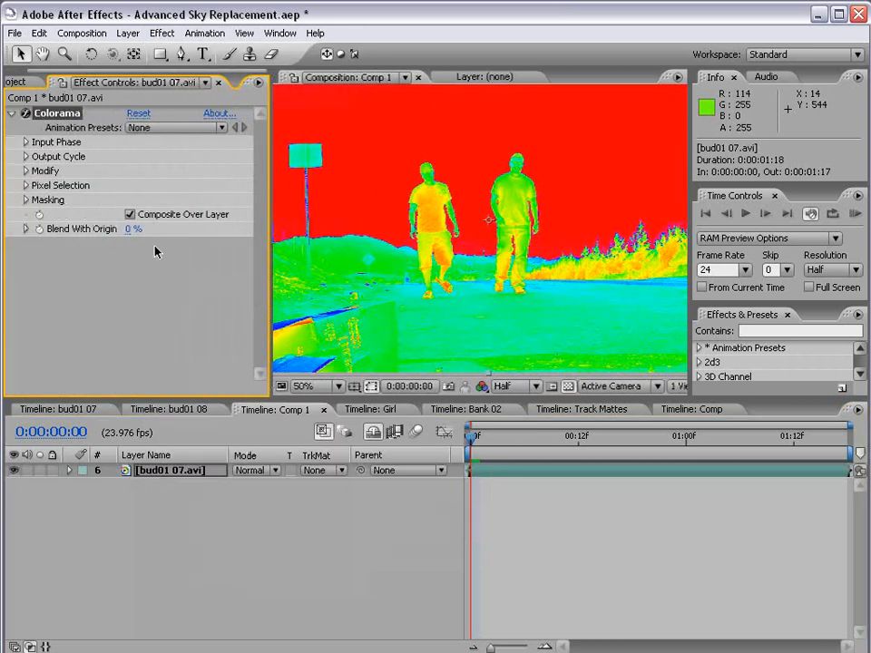
{"action": "left_click", "coordinate": [28, 157]}
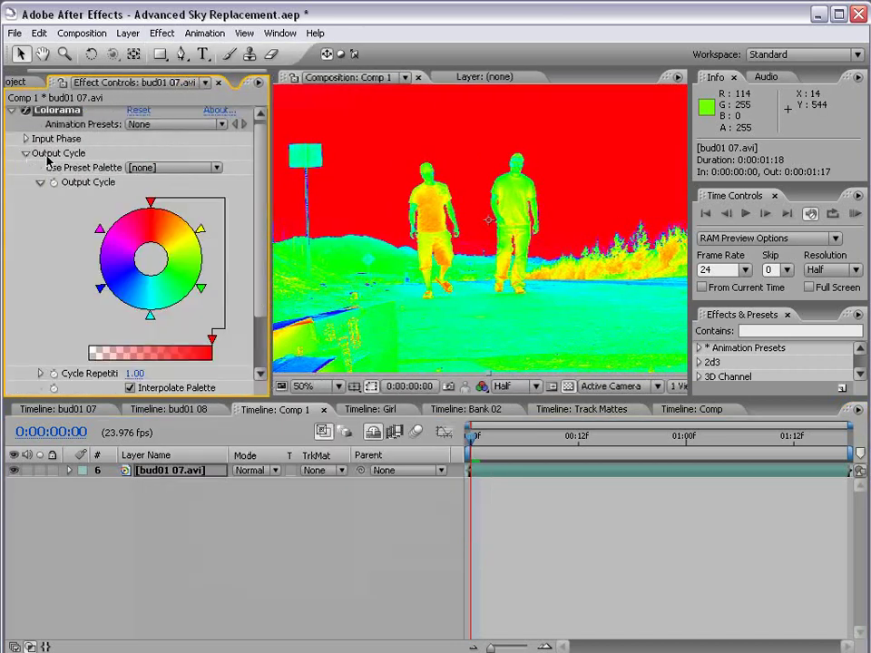
{"action": "left_click", "coordinate": [178, 169]}
{"action": "left_click", "coordinate": [167, 269]}
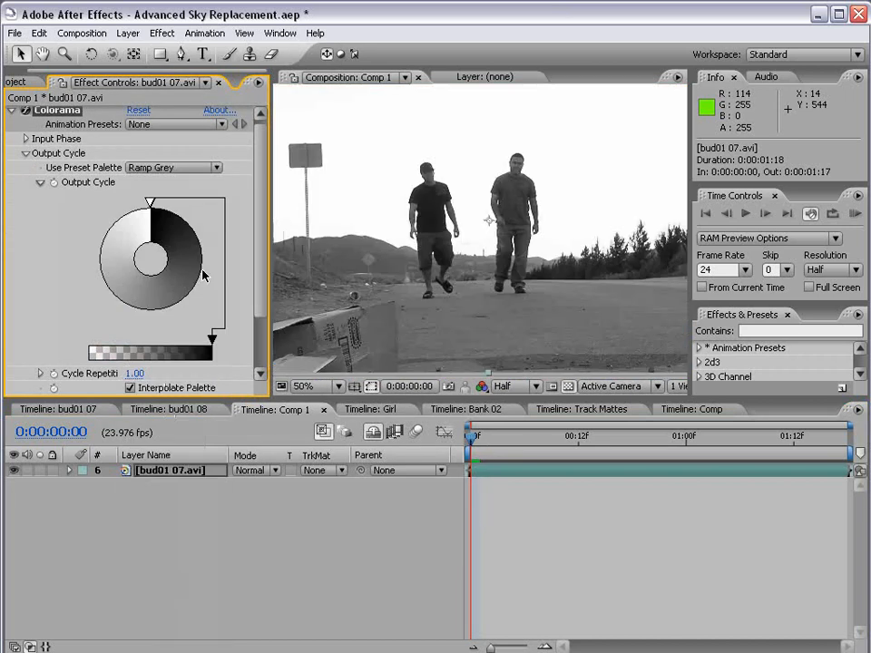
{"action": "double_click", "coordinate": [118, 311]}
{"action": "left_click", "coordinate": [214, 247]}
{"action": "left_click", "coordinate": [43, 306]}
{"action": "left_click_drag", "start_coordinate": [122, 311], "coordinate": [102, 290]}
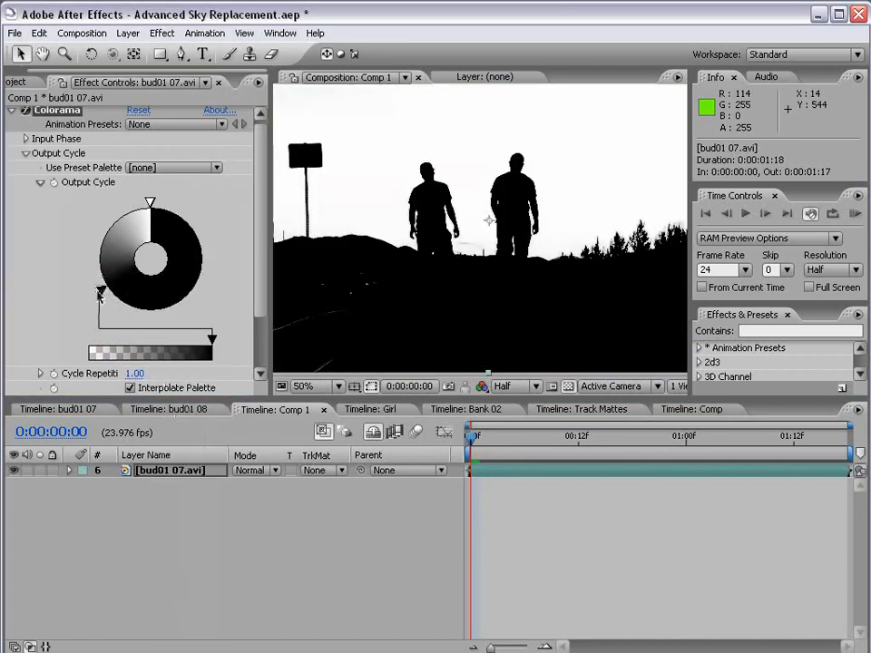
{"action": "scroll", "coordinate": [481, 281], "scroll_direction": "down", "scroll_amount": 1}
Add an Adjustment Layer with a Hue/Saturation effect
{"action": "left_click", "coordinate": [128, 33]}
{"action": "mouse_move", "coordinate": [137, 51]}
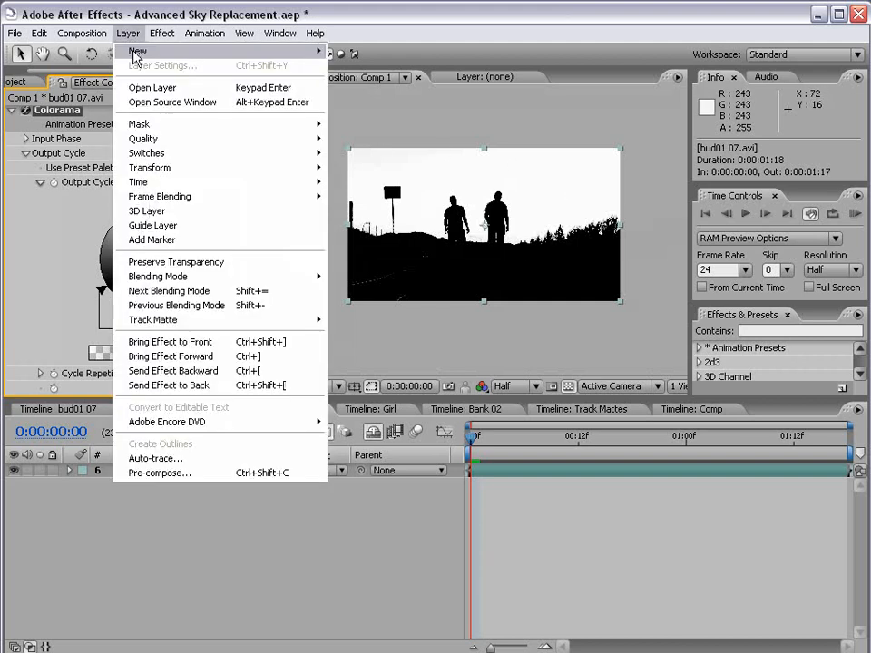
{"action": "left_click", "coordinate": [375, 124]}
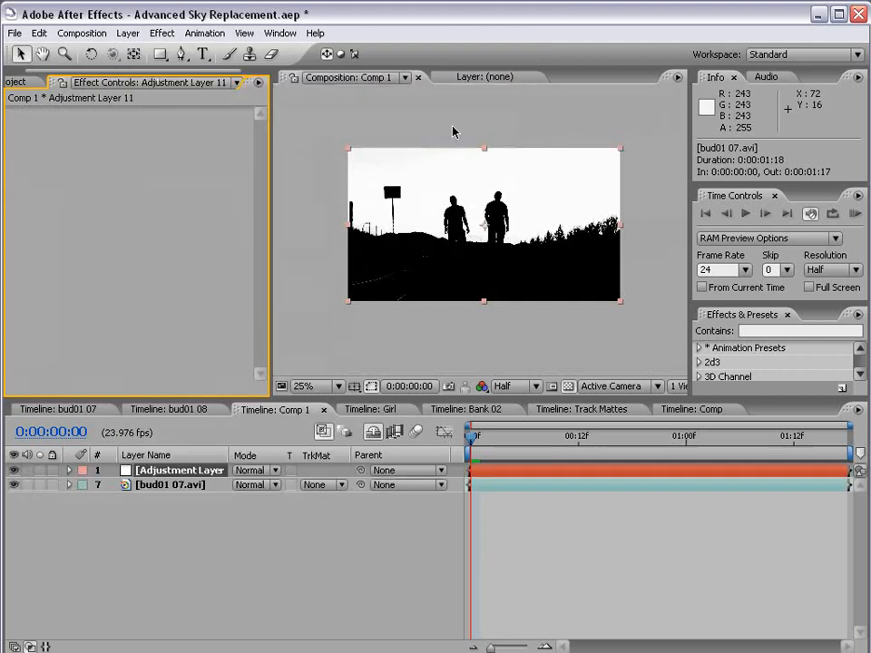
{"action": "left_click", "coordinate": [162, 33]}
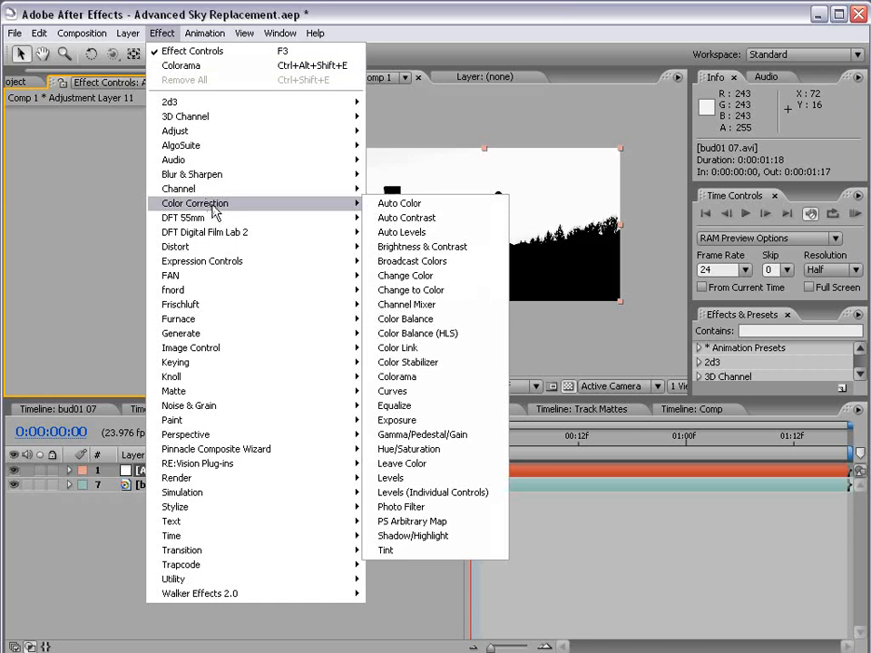
{"action": "mouse_move", "coordinate": [195, 203]}
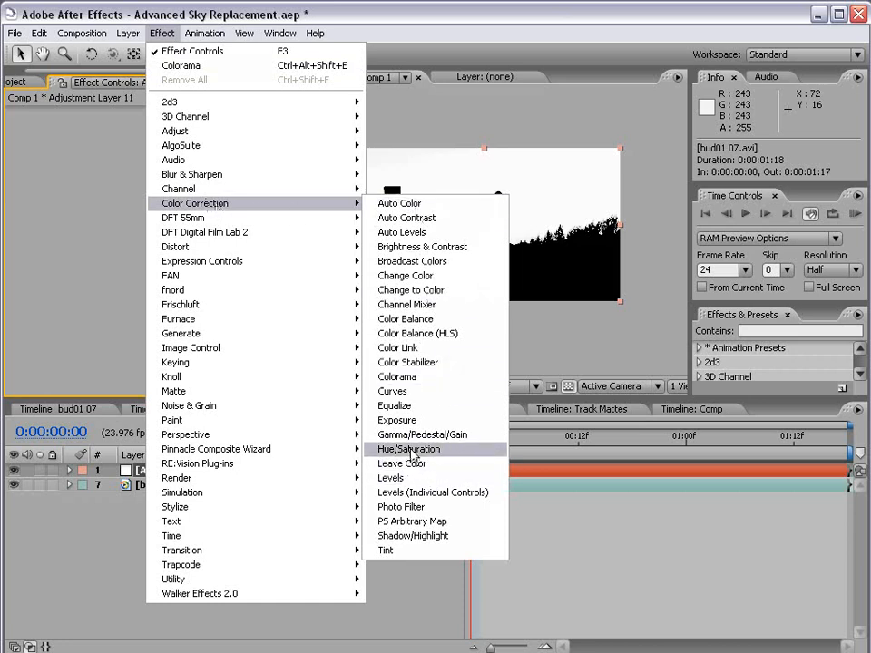
{"action": "left_click", "coordinate": [409, 449]}
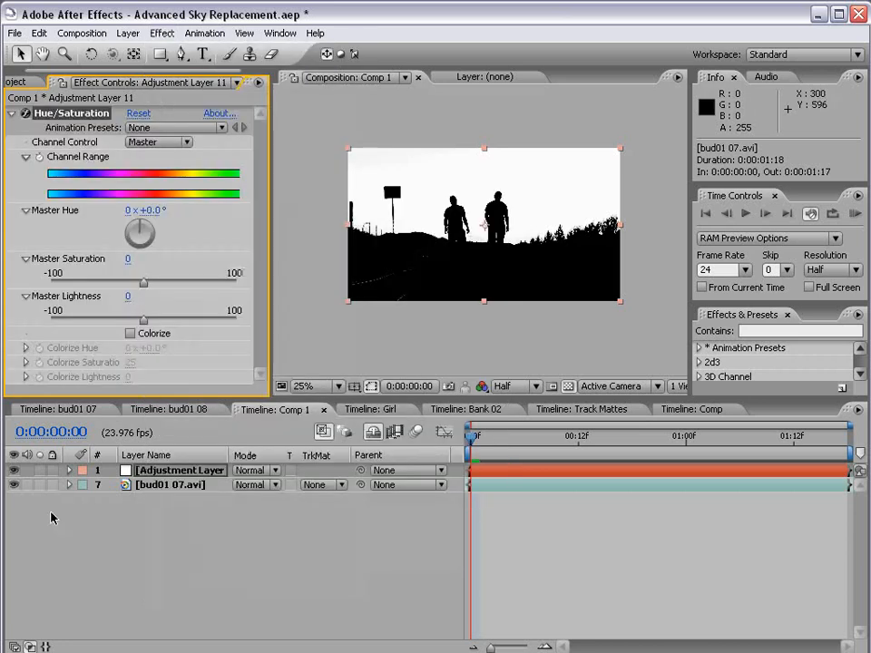
Duplicate the footage layer and remove Colorama from the copy
{"action": "left_click", "coordinate": [167, 471]}
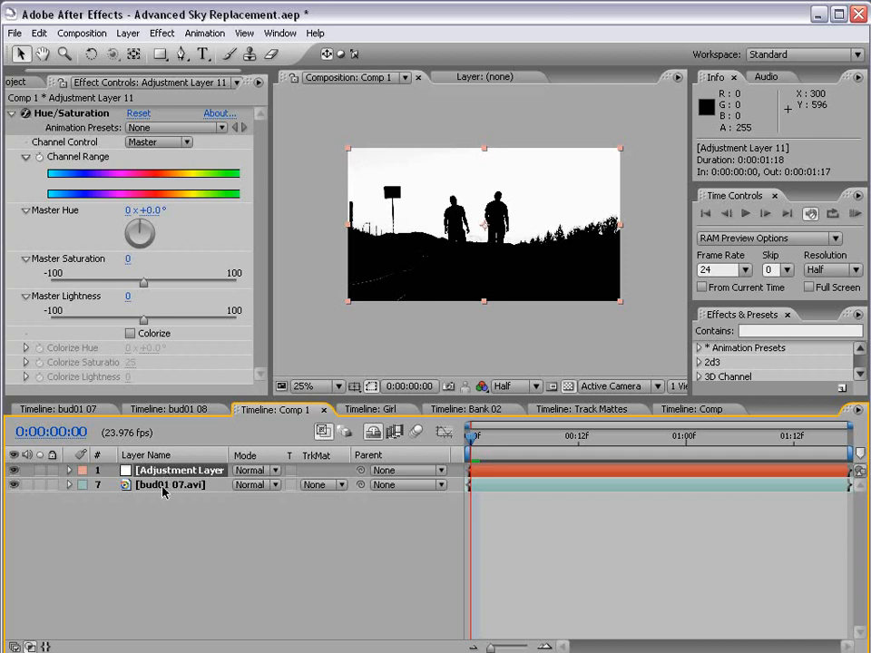
{"action": "left_click", "coordinate": [165, 489]}
{"action": "key", "text": "ctrl+d"}
{"action": "left_click", "coordinate": [57, 112]}
{"action": "key", "text": "Delete"}
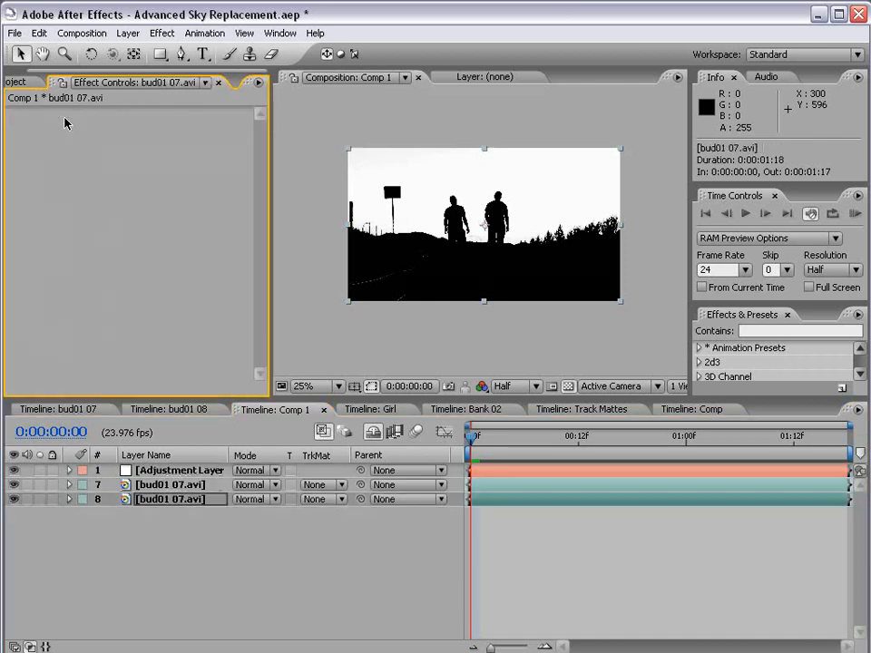
{"action": "left_click", "coordinate": [15, 485]}
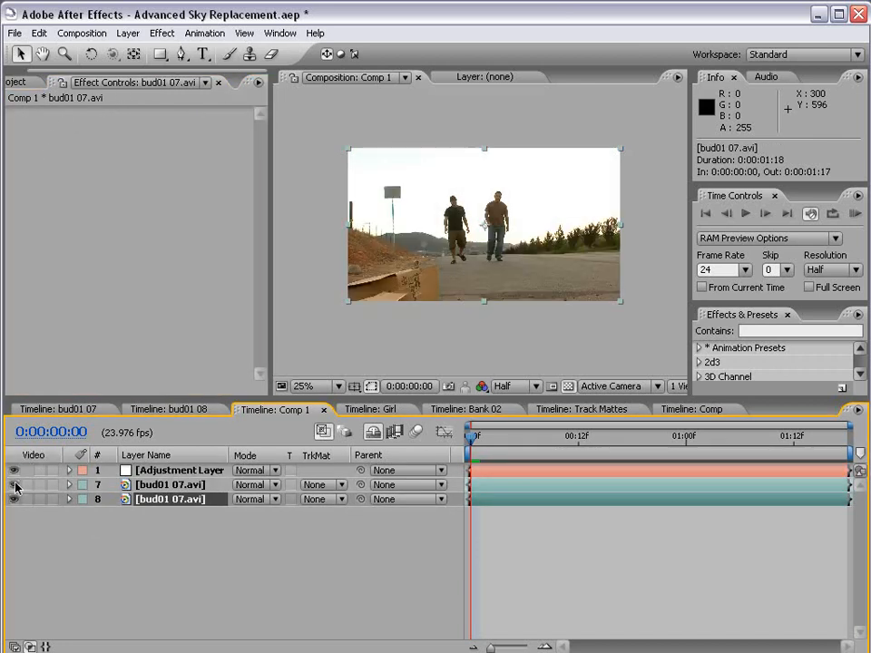
{"action": "left_click", "coordinate": [15, 486]}
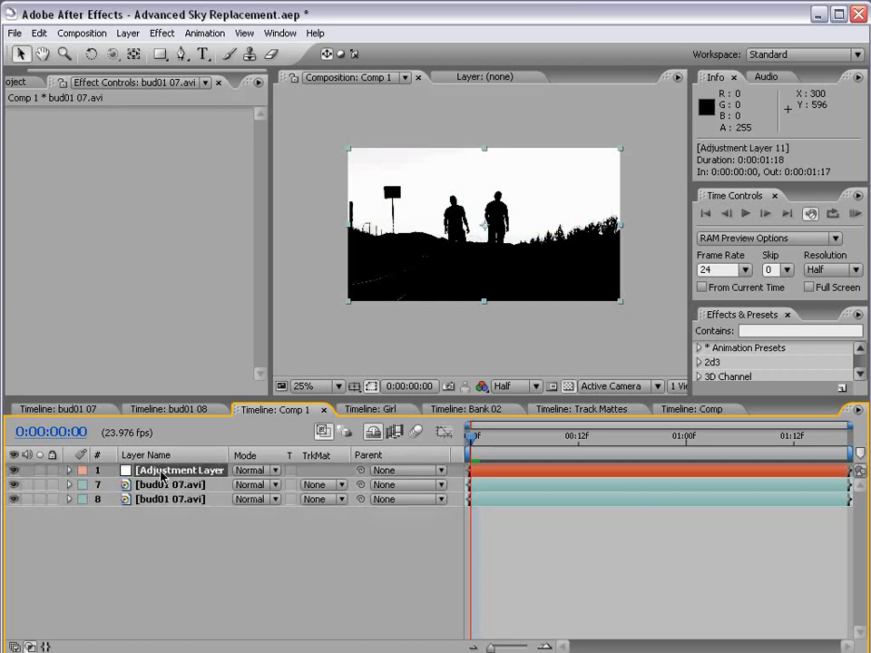
Move the adjustment layer under the matte, set TrkMat to Luma Matte and Master Lightness to -77
{"action": "left_click_drag", "start_coordinate": [175, 471], "coordinate": [155, 492]}
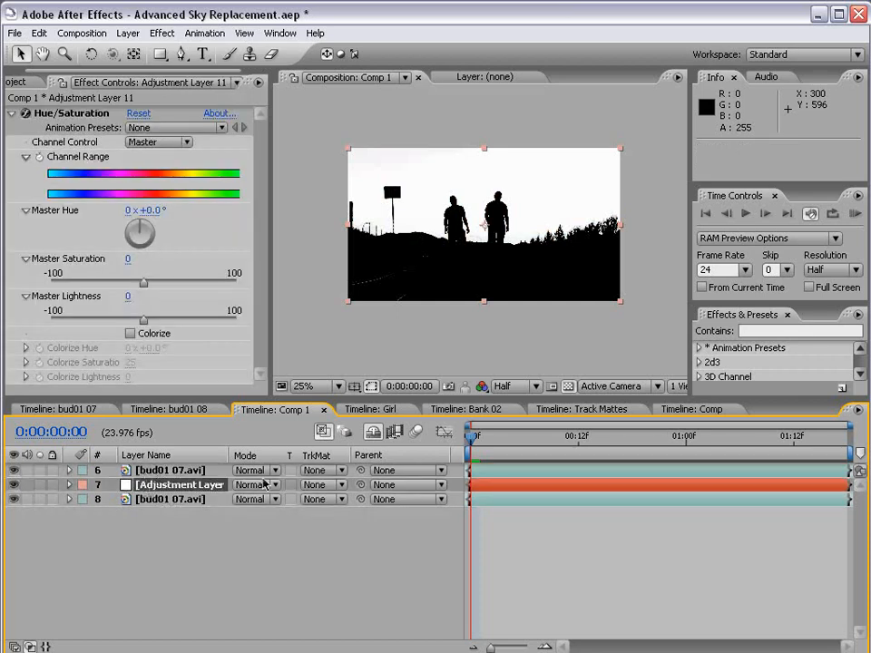
{"action": "left_click", "coordinate": [15, 471]}
{"action": "left_click", "coordinate": [324, 485]}
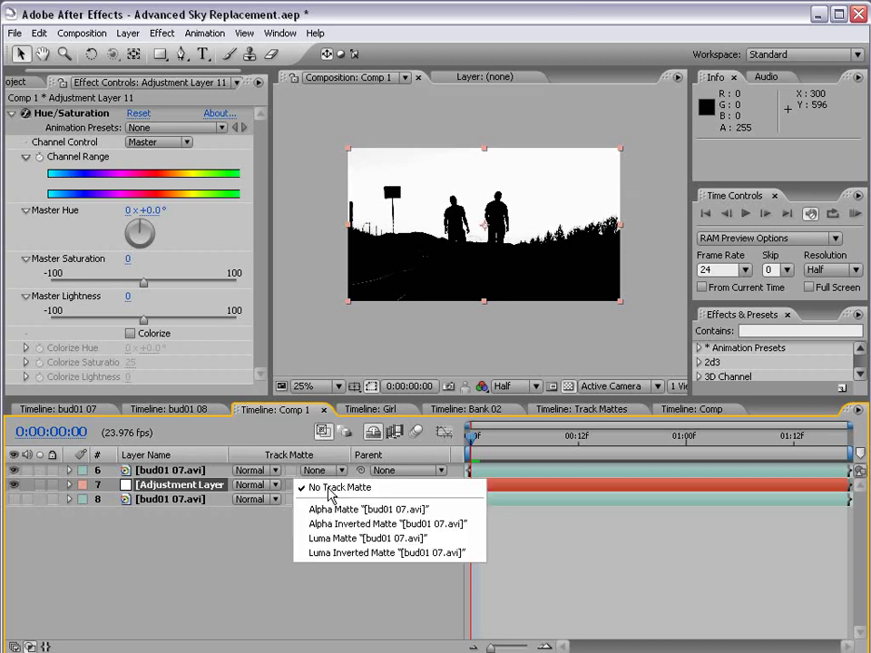
{"action": "left_click", "coordinate": [332, 539]}
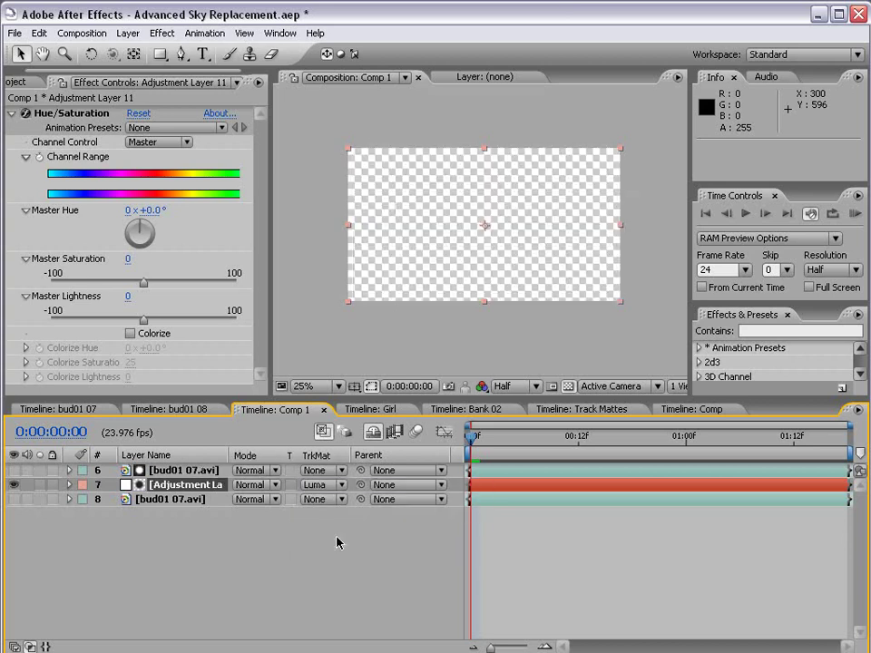
{"action": "left_click", "coordinate": [16, 500]}
{"action": "left_click_drag", "start_coordinate": [143, 320], "coordinate": [121, 313]}
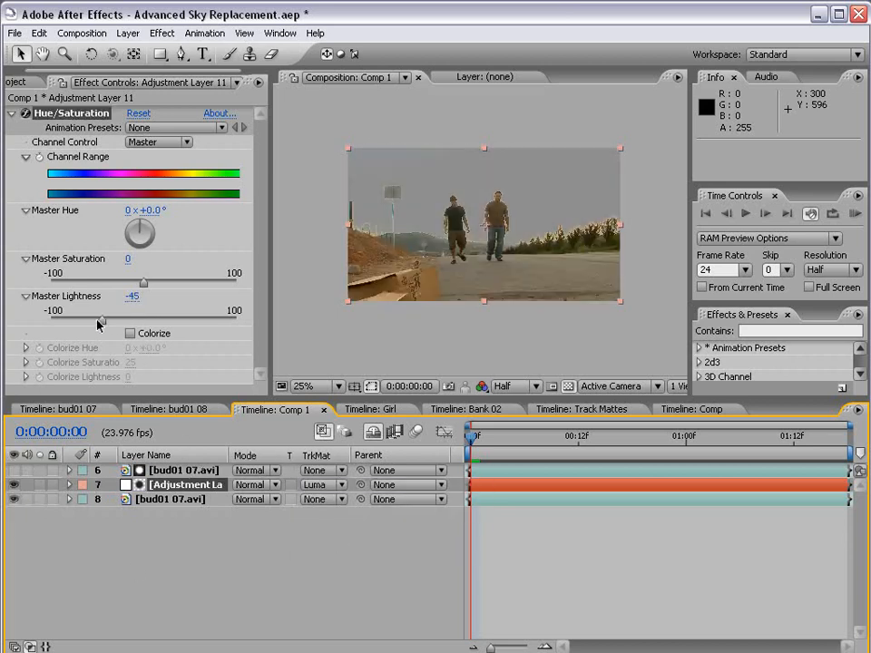
{"action": "scroll", "coordinate": [580, 272], "scroll_direction": "up", "scroll_amount": 1}
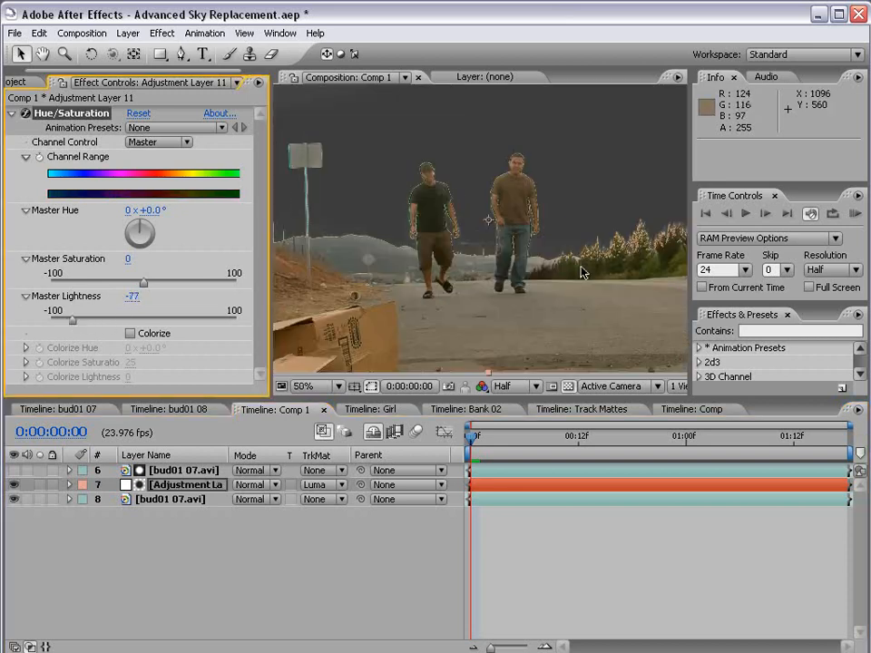
{"action": "left_click", "coordinate": [14, 472]}
{"action": "scroll", "coordinate": [435, 254], "scroll_direction": "down", "scroll_amount": 1}
{"action": "scroll", "coordinate": [436, 254], "scroll_direction": "up", "scroll_amount": 1}
Hide the matte, reset Hue/Saturation and colorize the sky at hue 1x+87°, lightness -17
{"action": "left_click", "coordinate": [14, 471]}
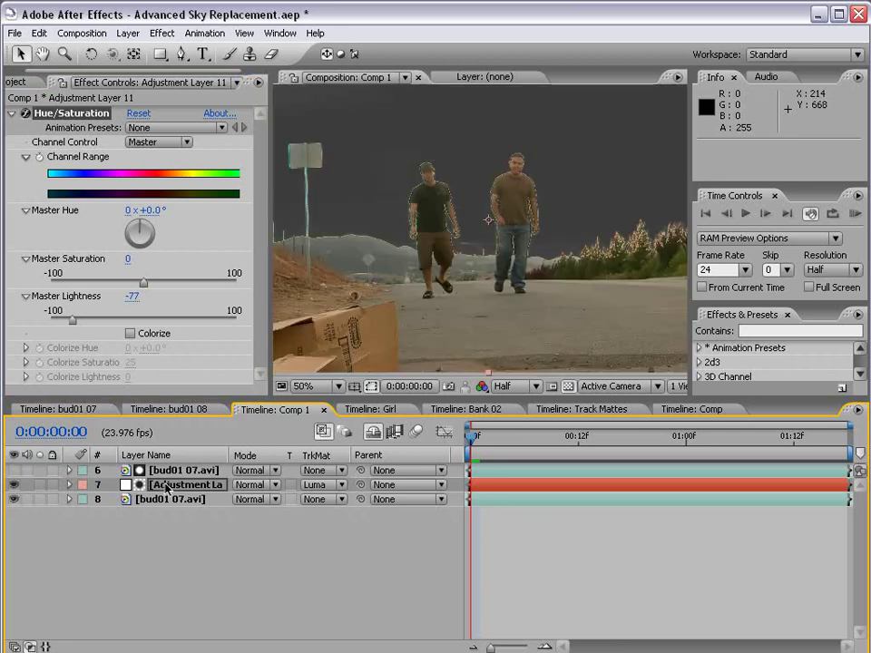
{"action": "left_click", "coordinate": [138, 113]}
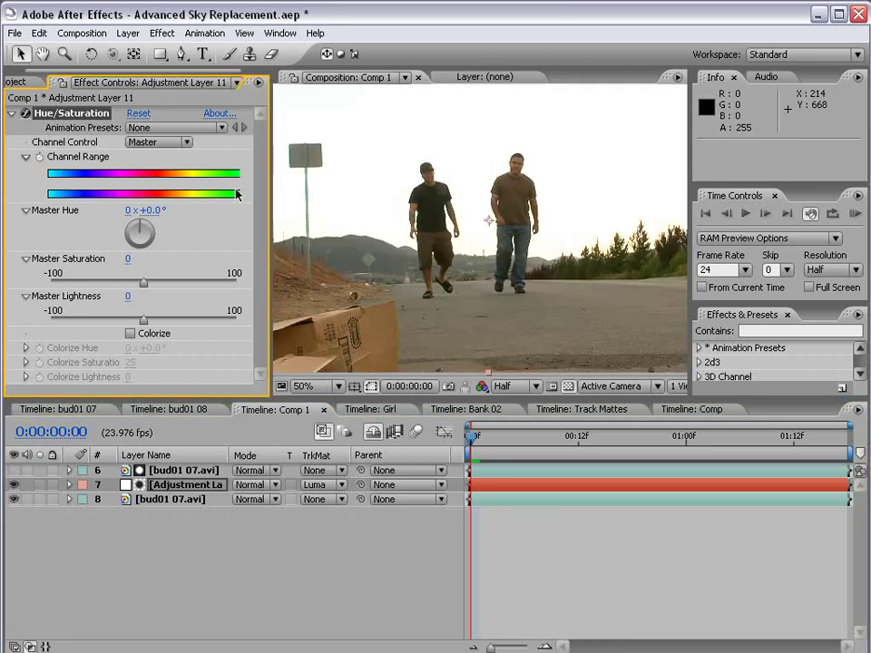
{"action": "left_click", "coordinate": [129, 334]}
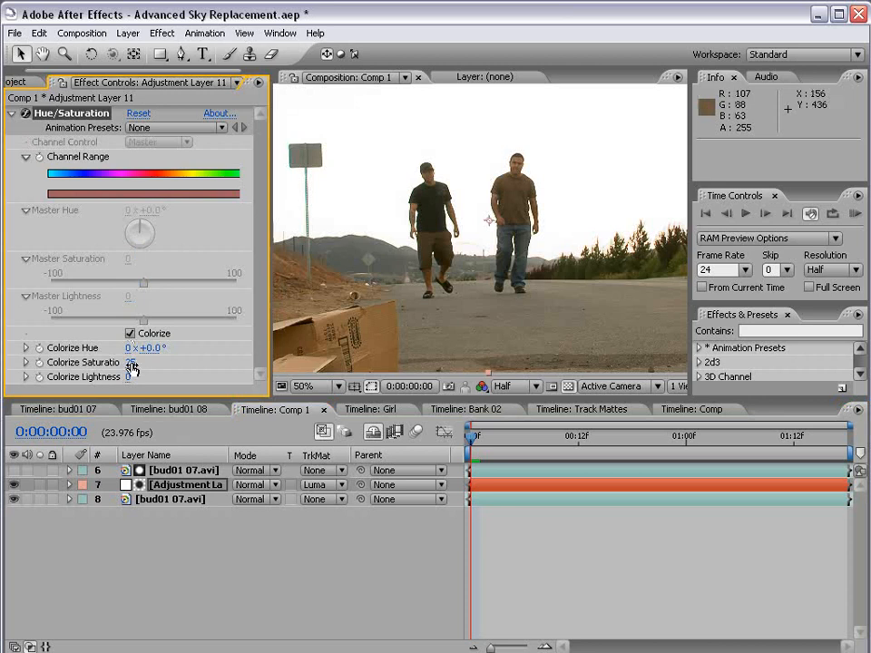
{"action": "mouse_move", "coordinate": [129, 378]}
{"action": "left_mouse_down"}
{"action": "mouse_move", "coordinate": [277, 346]}
{"action": "mouse_move", "coordinate": [245, 347]}
{"action": "left_mouse_up"}
{"action": "scroll", "coordinate": [453, 255], "scroll_direction": "down", "scroll_amount": 1}
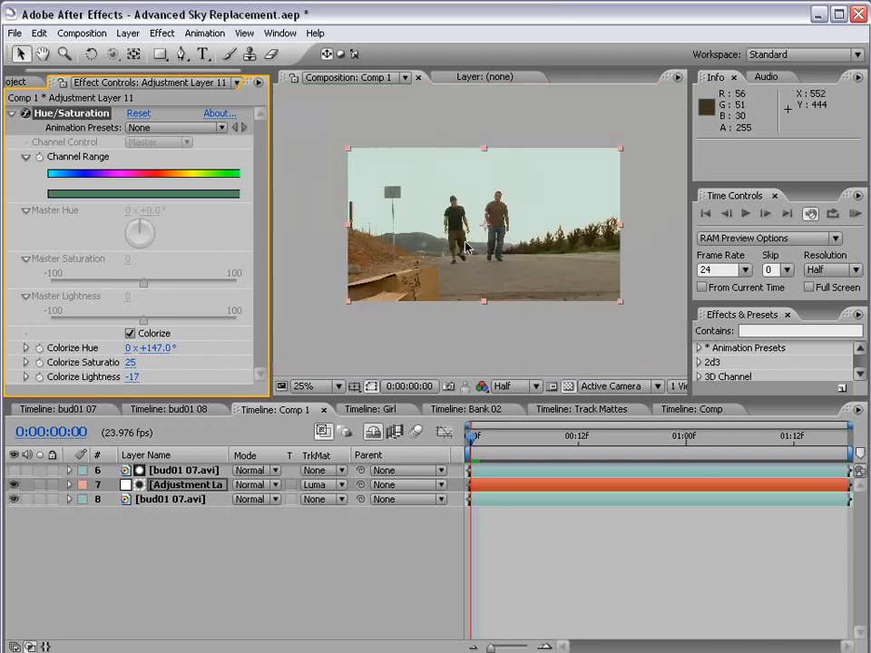
{"action": "left_click_drag", "start_coordinate": [150, 348], "coordinate": [377, 350]}
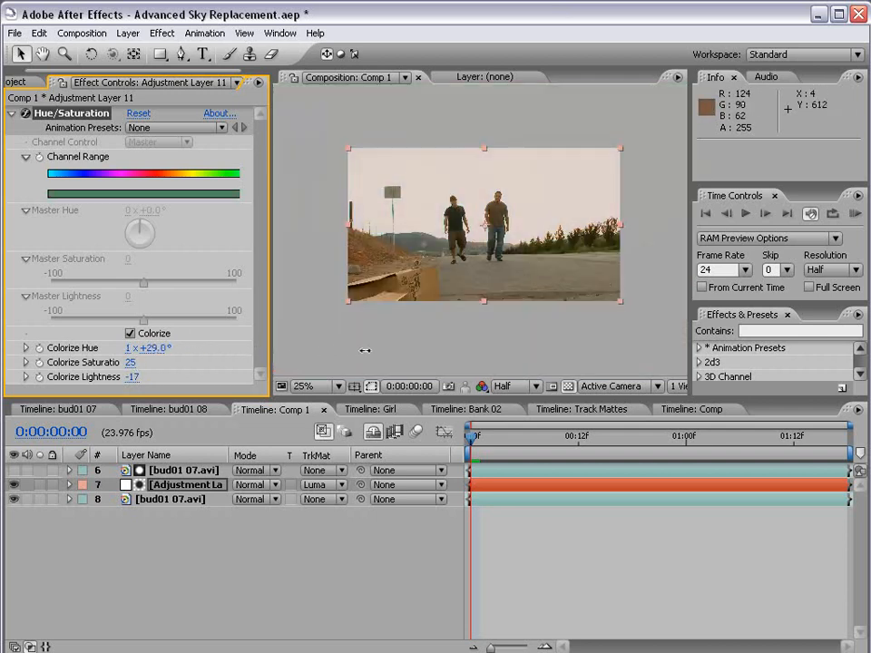
Inspect the tinted sky full-screen and save the project
{"action": "key", "text": "grave"}
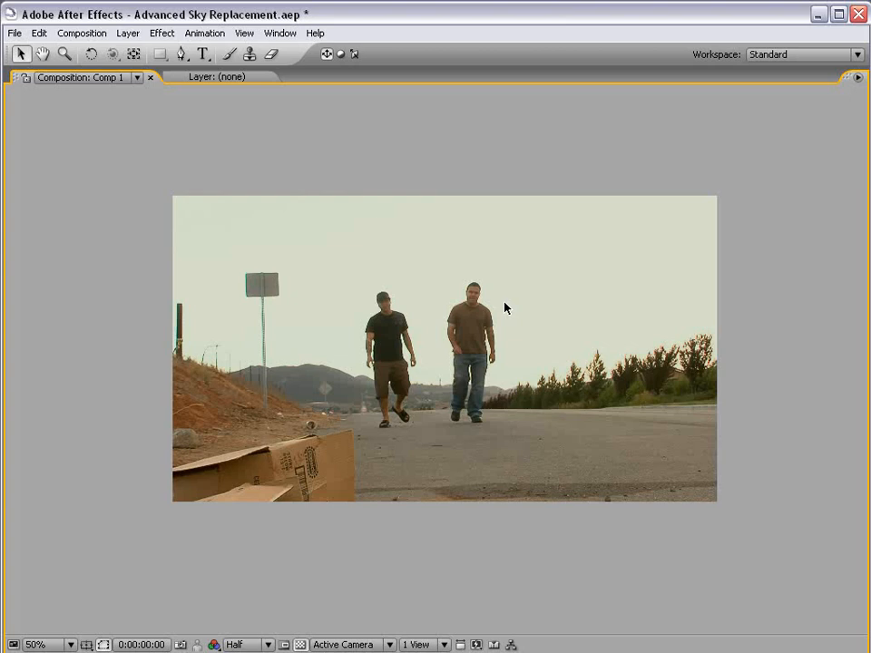
{"action": "key", "text": "grave"}
{"action": "scroll", "coordinate": [562, 186], "scroll_direction": "down", "scroll_amount": 1}
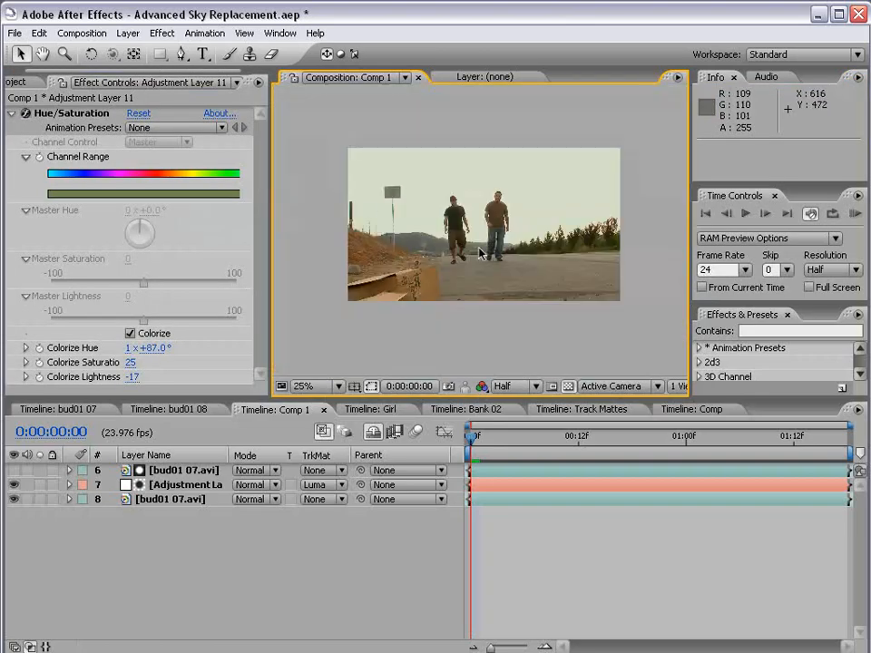
{"action": "key", "text": "ctrl+s"}
Create a new solid layer in light muted blue (8BAFC2)
{"action": "left_click", "coordinate": [127, 33]}
{"action": "mouse_move", "coordinate": [138, 51]}
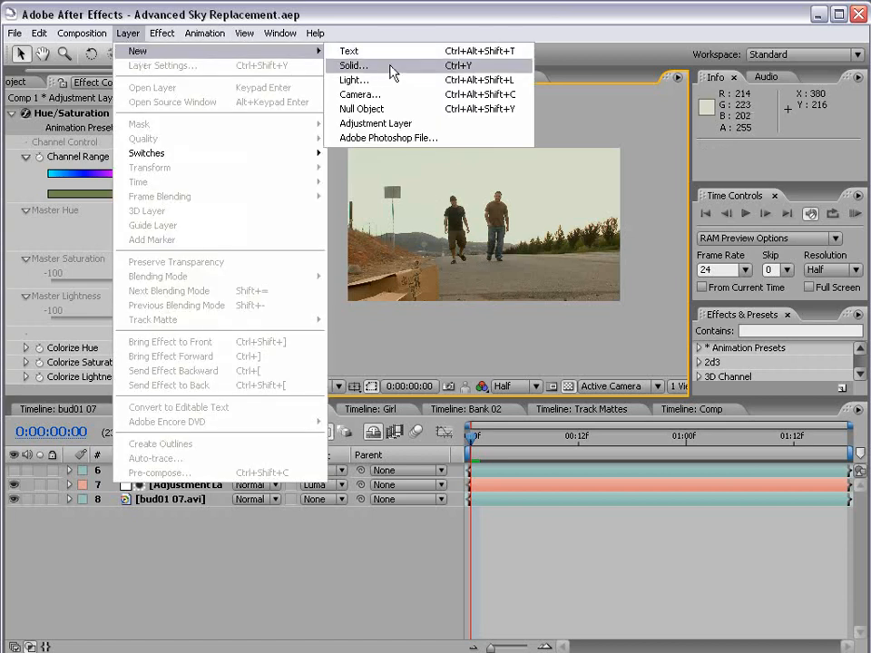
{"action": "left_click", "coordinate": [354, 65]}
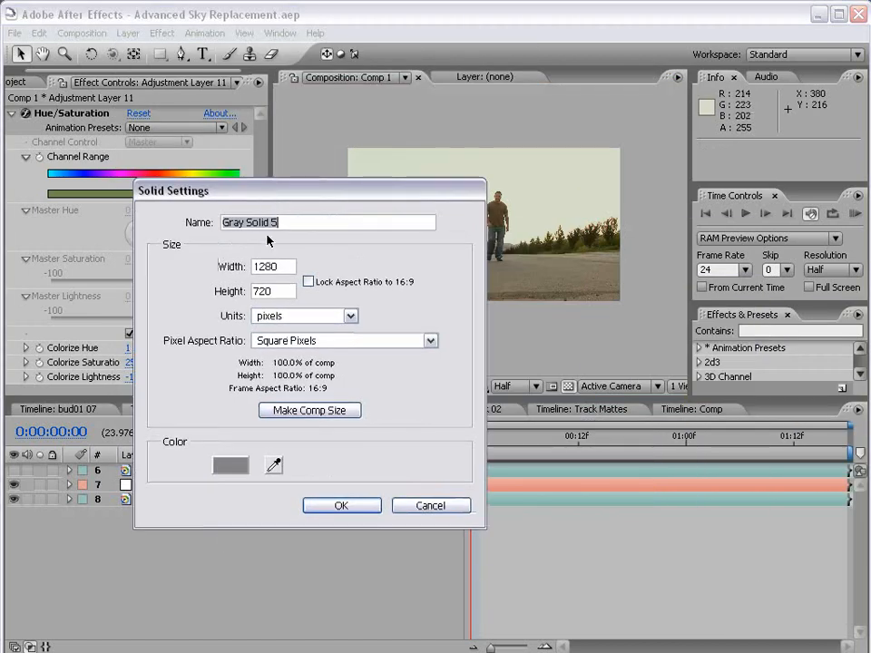
{"action": "left_click", "coordinate": [230, 466]}
{"action": "left_click", "coordinate": [477, 453]}
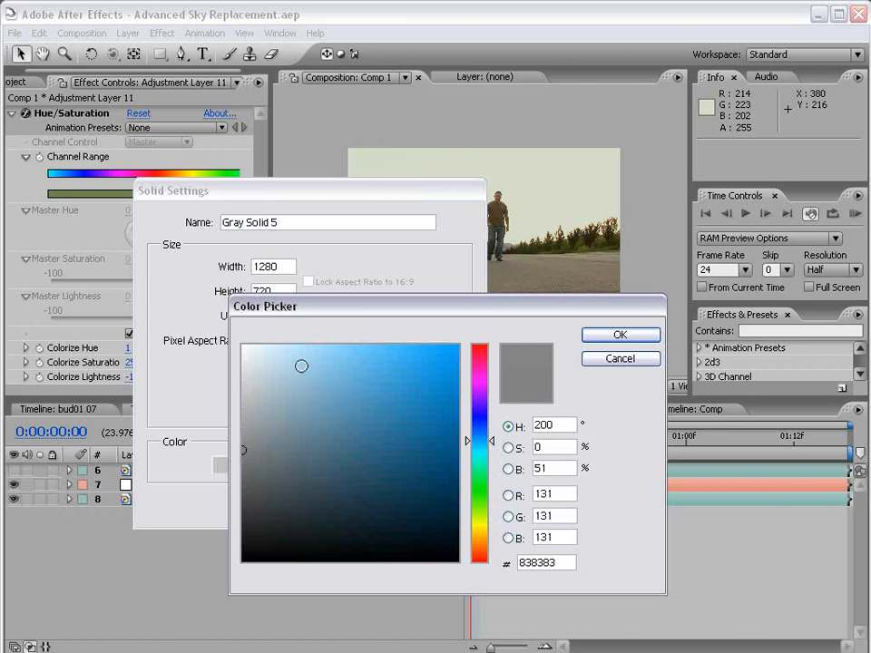
{"action": "left_click_drag", "start_coordinate": [327, 352], "coordinate": [303, 397]}
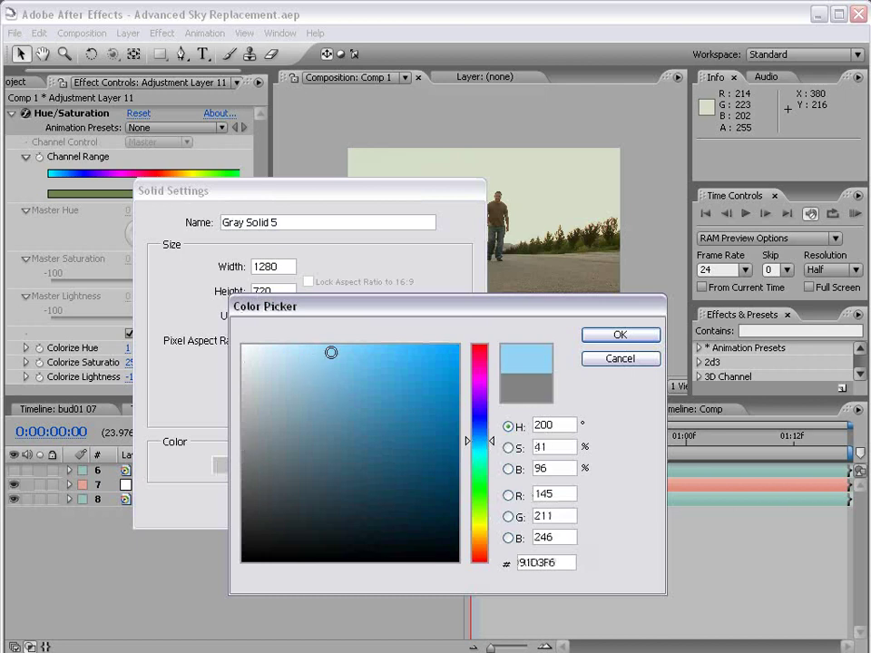
{"action": "left_click", "coordinate": [607, 332]}
{"action": "left_click", "coordinate": [337, 504]}
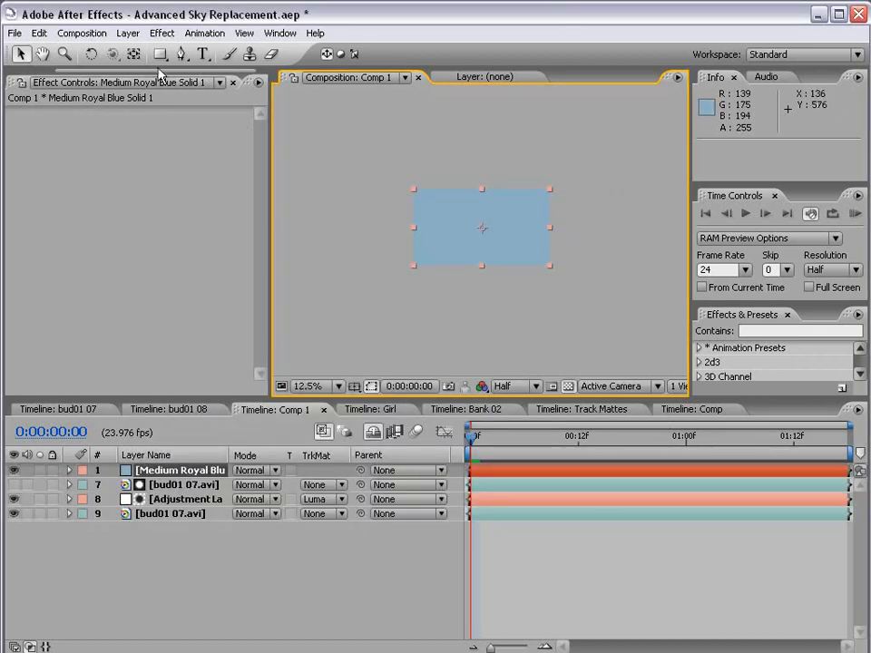
Mask the blue solid to the top of the frame with a 315-pixel feather
{"action": "left_click", "coordinate": [160, 54]}
{"action": "left_click_drag", "start_coordinate": [334, 152], "coordinate": [594, 218]}
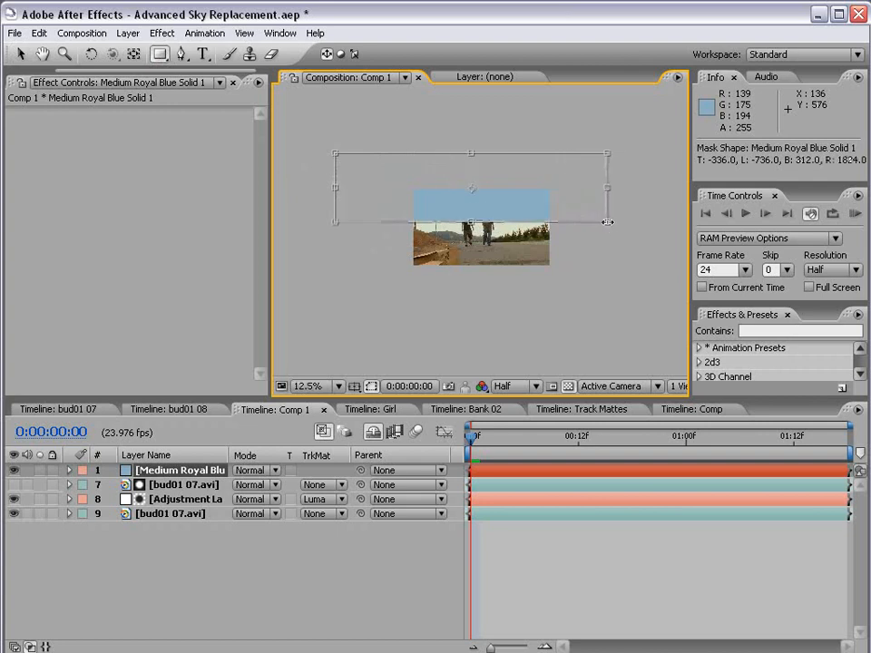
{"action": "key", "text": "m"}
{"action": "key", "text": "m"}
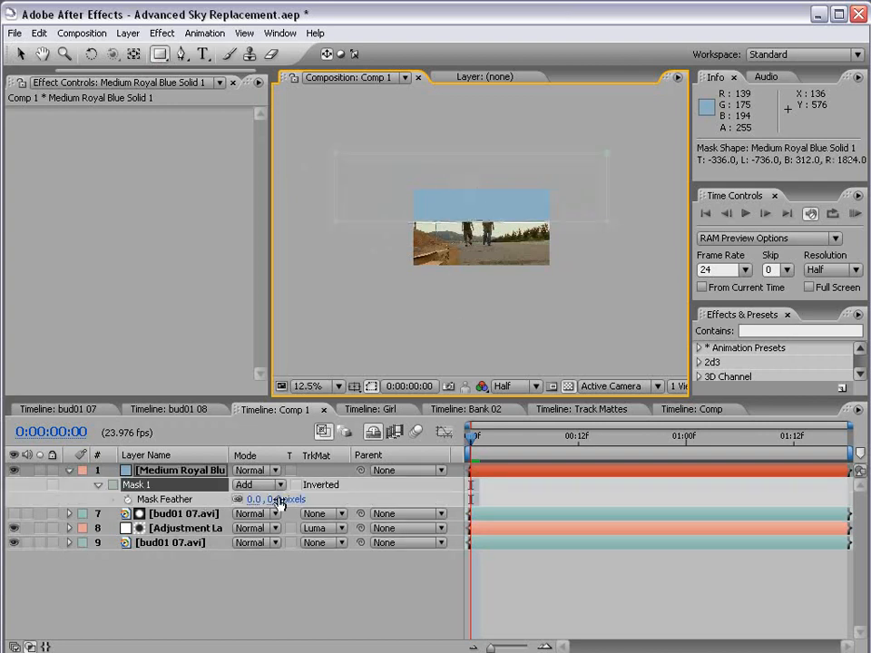
{"action": "left_click_drag", "start_coordinate": [279, 502], "coordinate": [534, 487]}
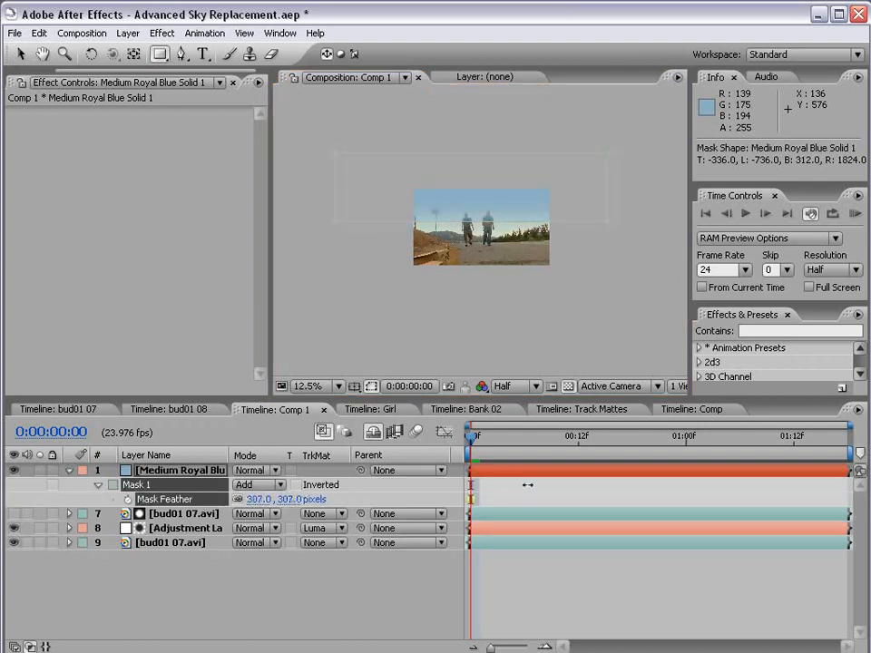
{"action": "key", "text": "period"}
{"action": "left_click_drag", "start_coordinate": [480, 213], "coordinate": [481, 295]}
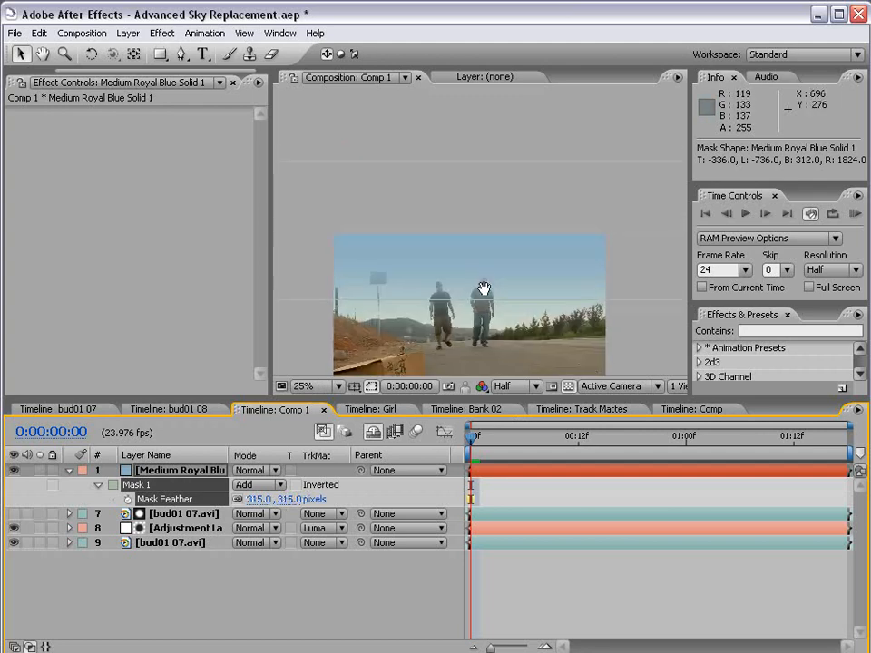
{"action": "key", "text": "v"}
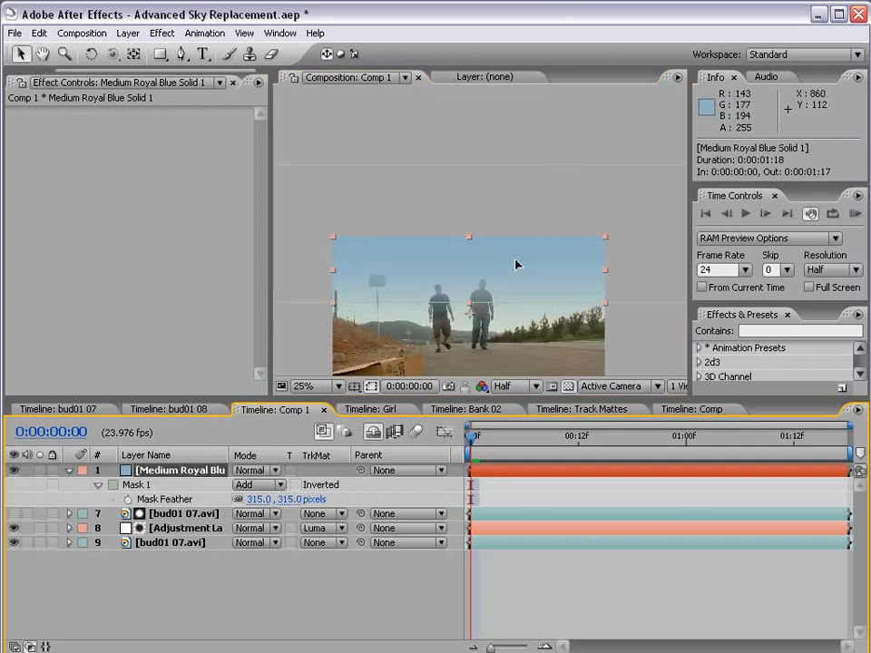
Lower the blue solid's opacity to about 75%
{"action": "key", "text": "t"}
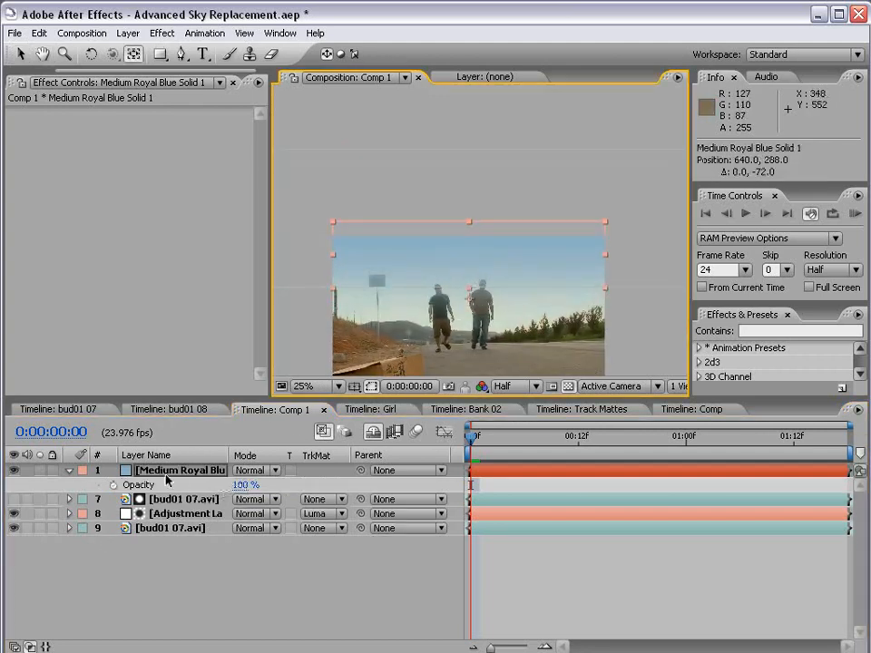
{"action": "key", "text": "t"}
{"action": "key", "text": "t"}
{"action": "left_click_drag", "start_coordinate": [243, 486], "coordinate": [221, 485]}
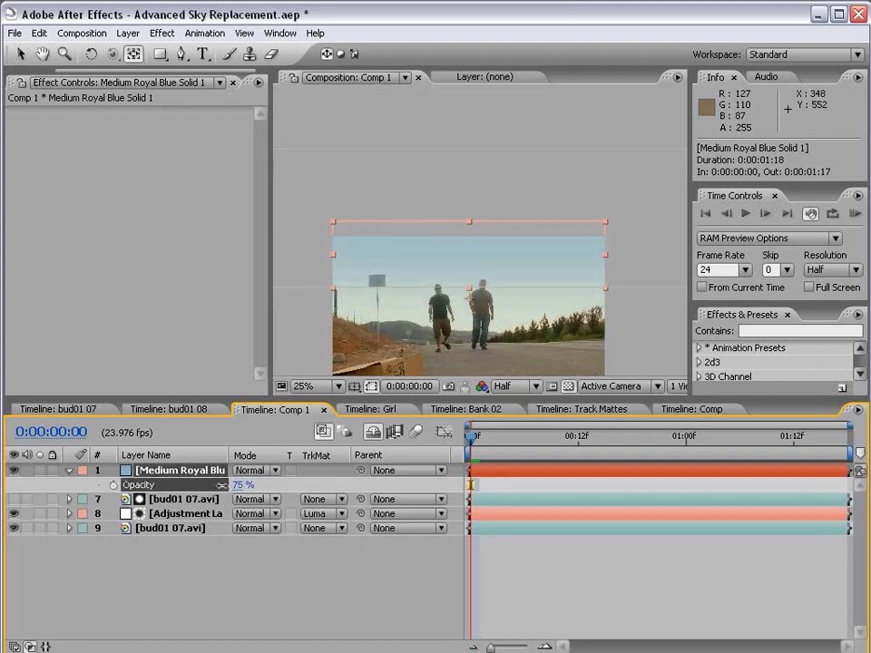
{"action": "scroll", "coordinate": [472, 308], "scroll_direction": "up", "scroll_amount": 1}
Duplicate the road footage layer and move both copies to the top of the stack
{"action": "key", "text": "grave"}
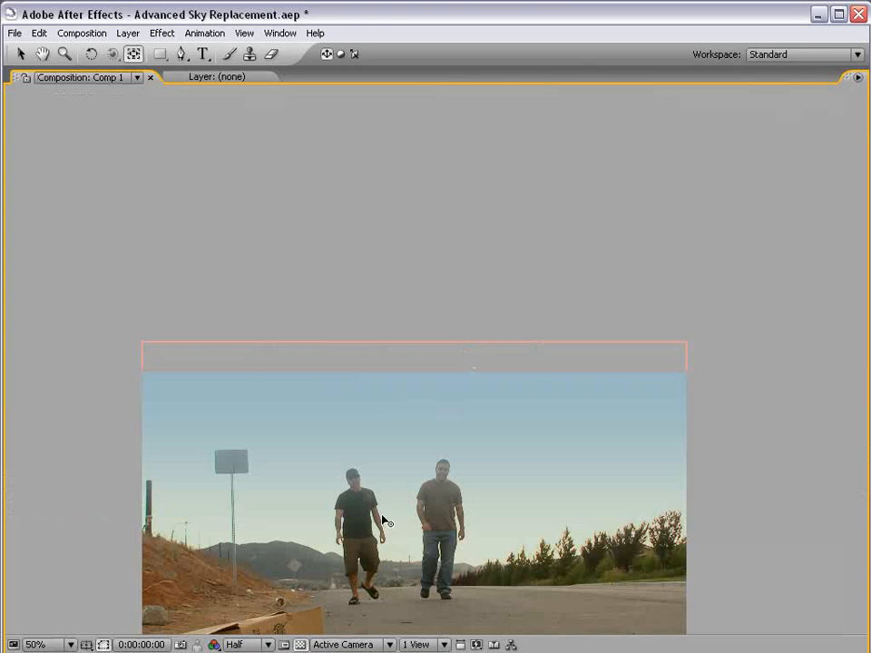
{"action": "key", "text": "grave"}
{"action": "left_click_drag", "start_coordinate": [444, 354], "coordinate": [423, 254]}
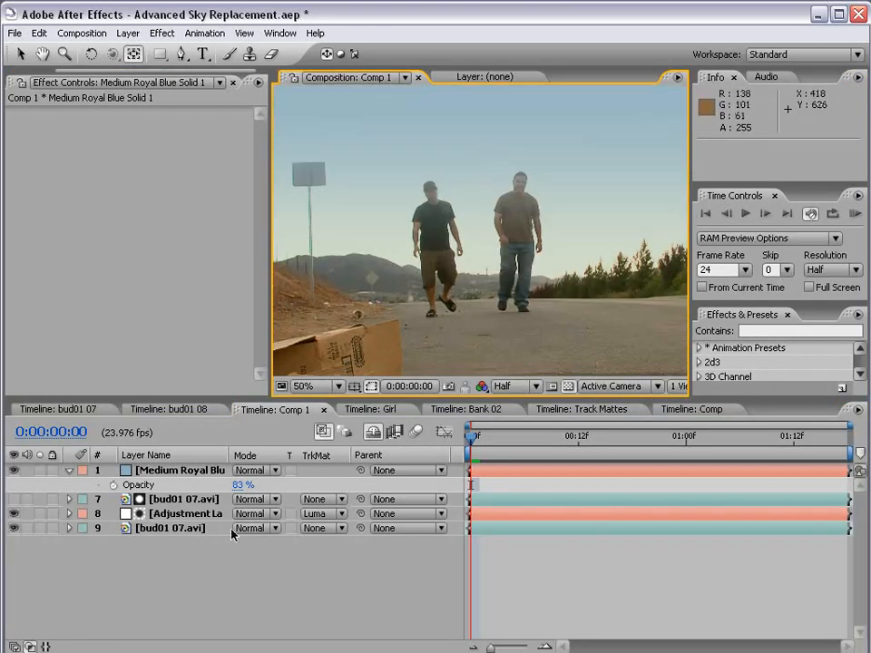
{"action": "left_click", "coordinate": [178, 529]}
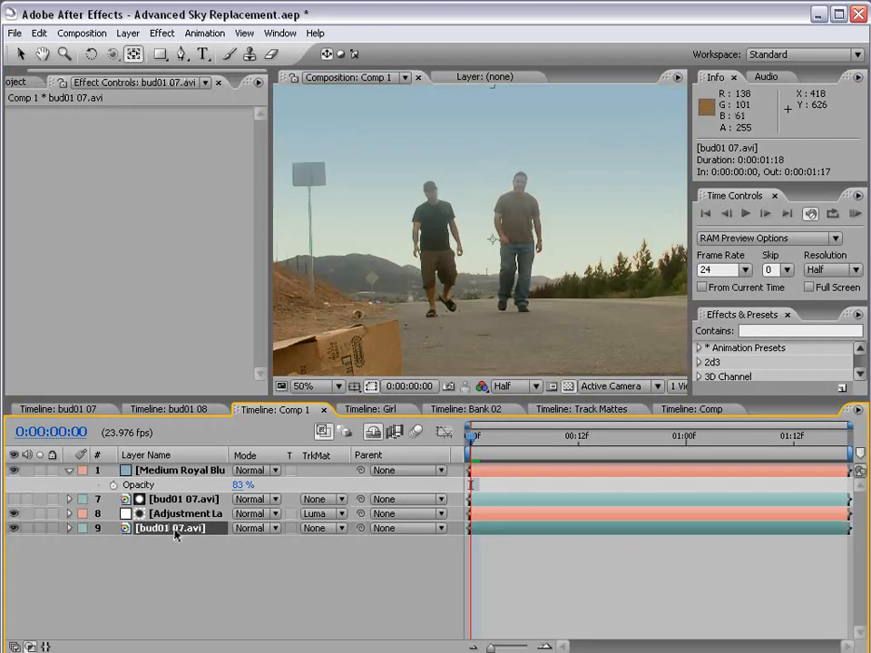
{"action": "key", "text": "ctrl+d"}
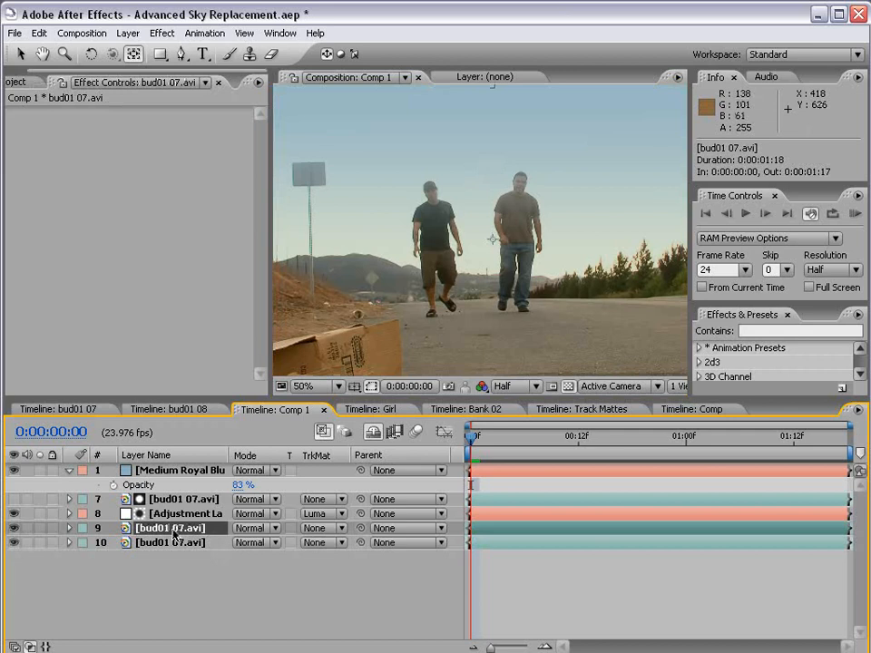
{"action": "left_click_drag", "start_coordinate": [172, 532], "coordinate": [166, 503]}
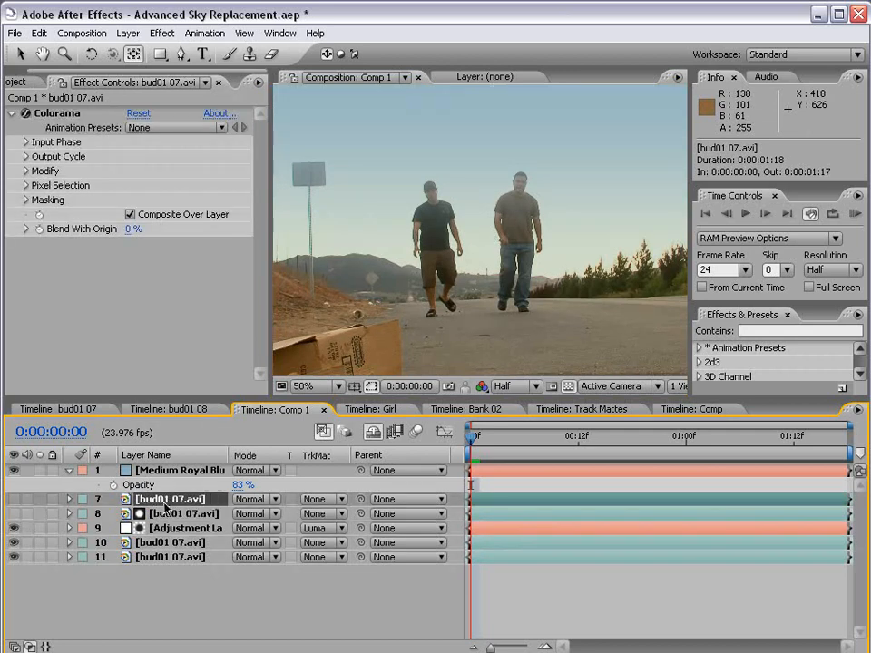
{"action": "left_click", "coordinate": [163, 542], "text": "ctrl"}
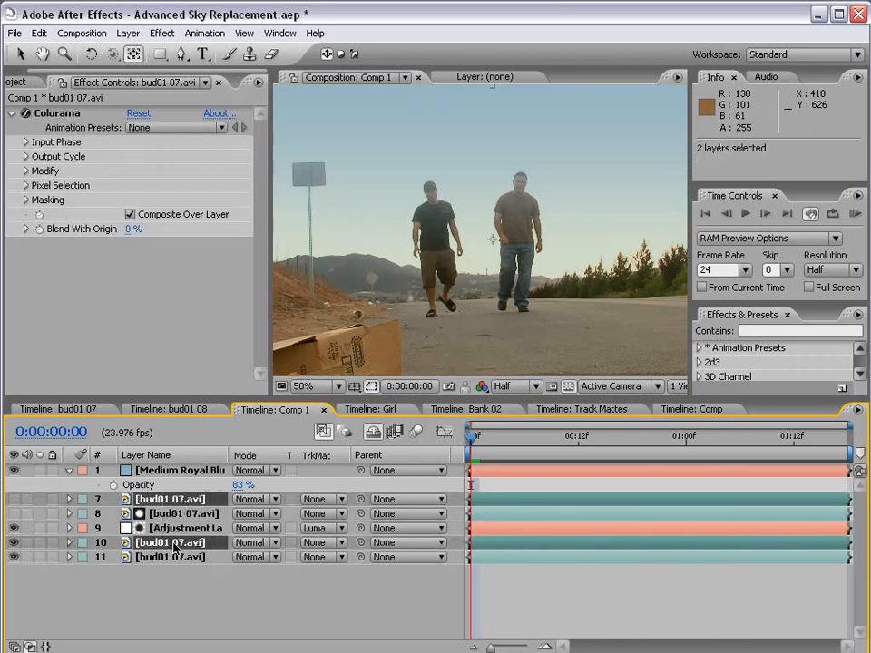
{"action": "left_click_drag", "start_coordinate": [175, 546], "coordinate": [172, 466]}
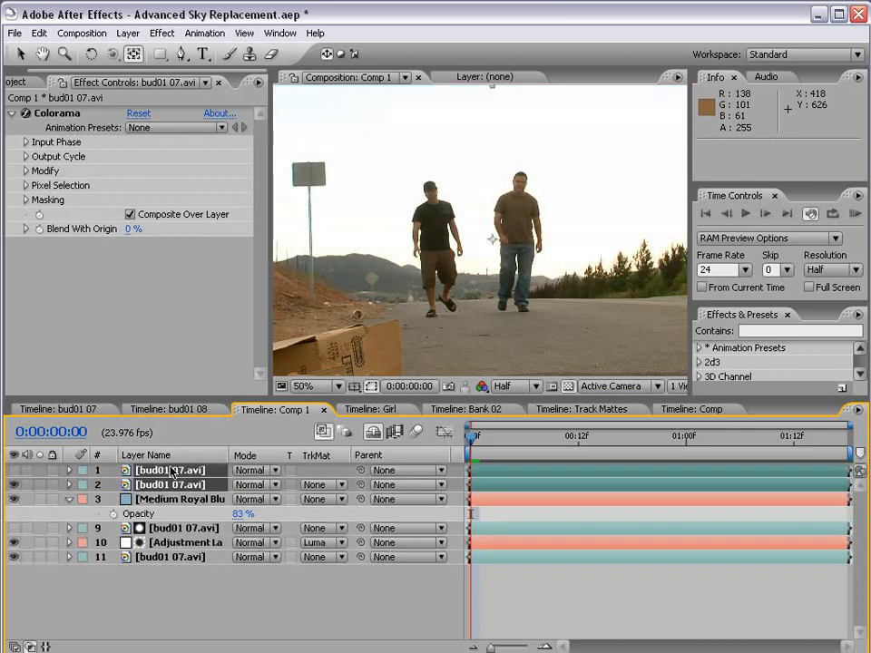
Set the second footage copy's track matte to Luma Inverted, cutting out the sky
{"action": "left_click", "coordinate": [97, 485]}
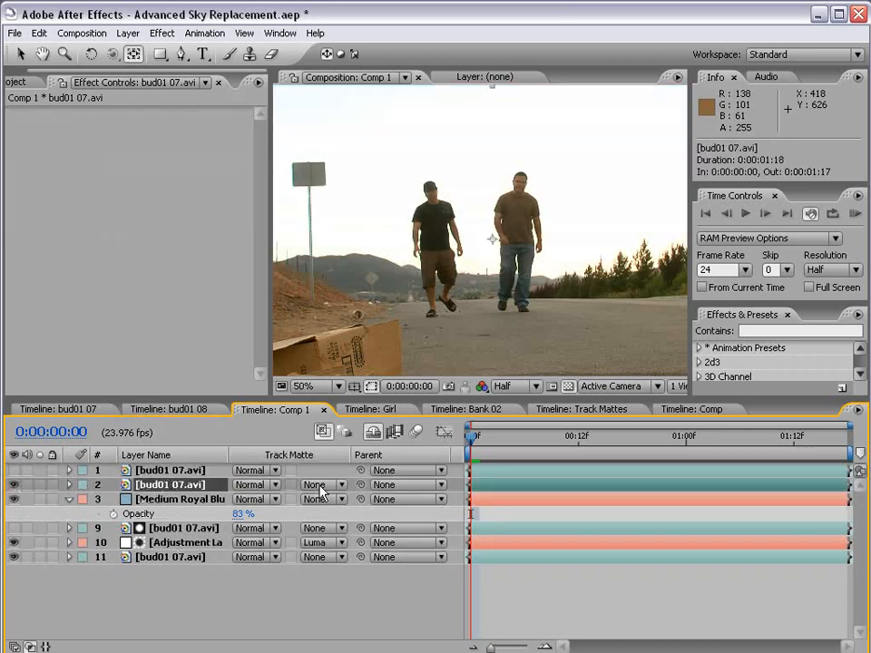
{"action": "left_click", "coordinate": [322, 485]}
{"action": "key", "text": "Escape"}
{"action": "left_click", "coordinate": [15, 472]}
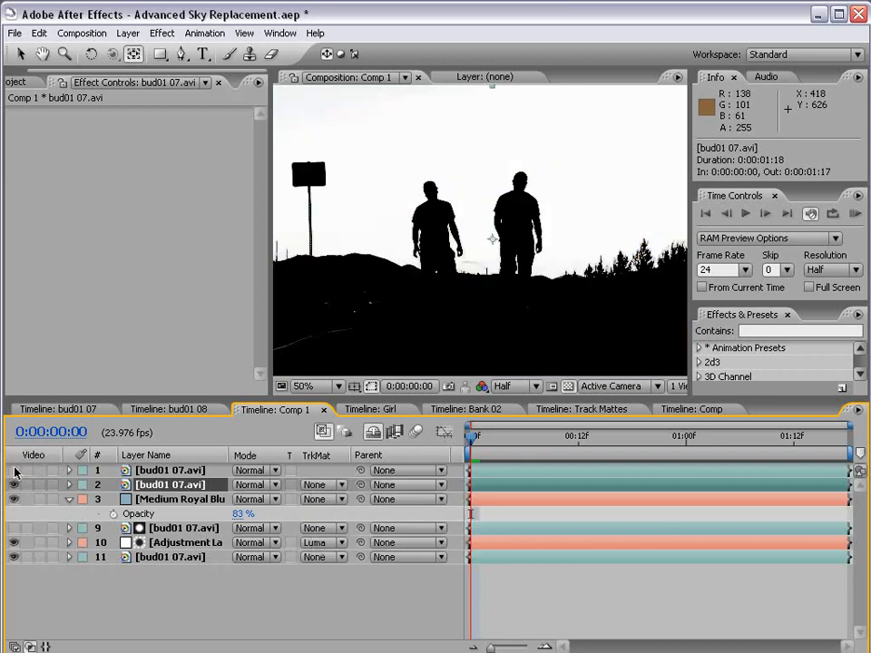
{"action": "left_click", "coordinate": [15, 472]}
{"action": "left_click", "coordinate": [322, 486]}
{"action": "left_click", "coordinate": [332, 542]}
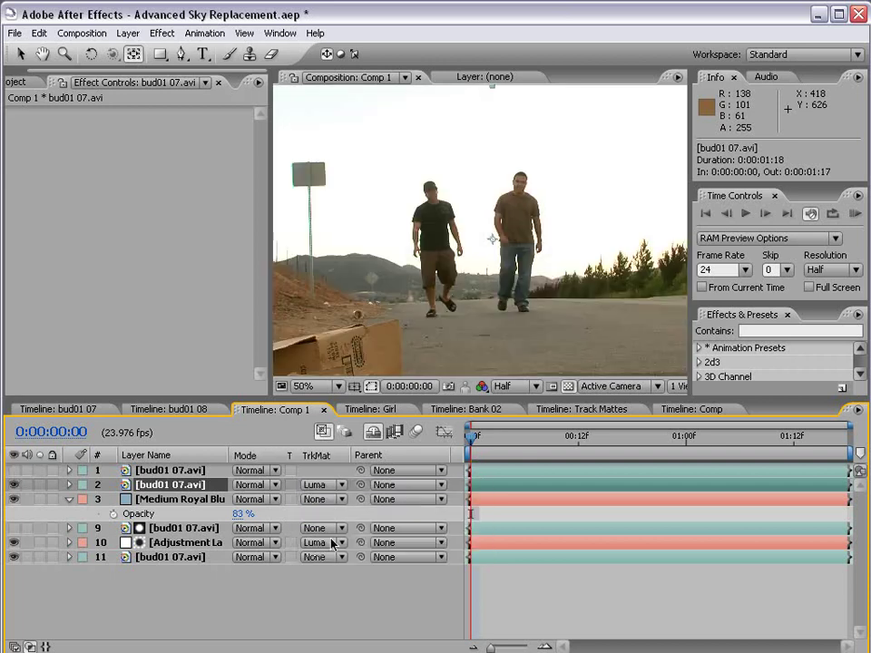
{"action": "left_click", "coordinate": [322, 486]}
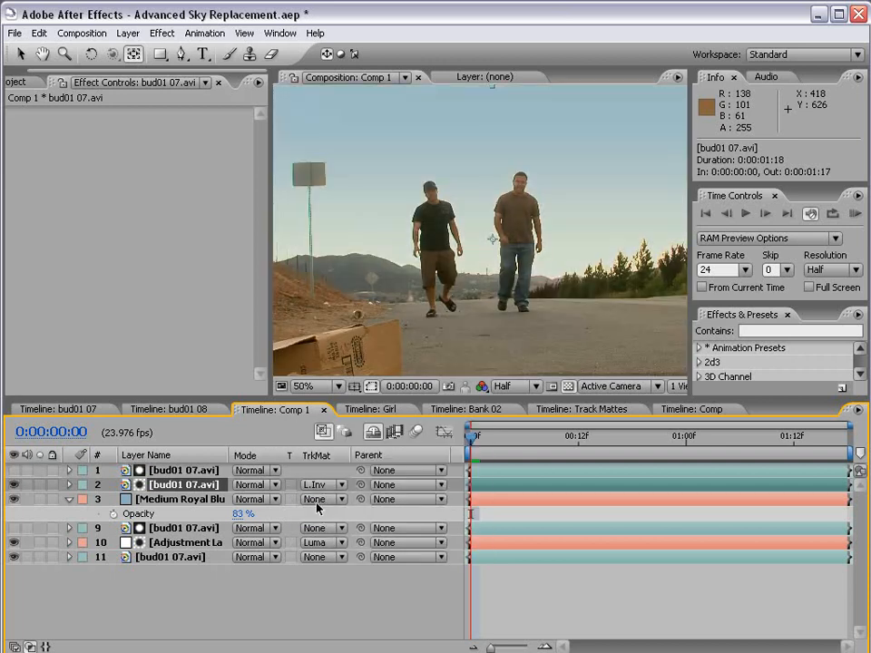
Toggle the blue sky solid off and on to check the foreground transparency full-screen
{"action": "left_click", "coordinate": [15, 500]}
{"action": "scroll", "coordinate": [336, 195], "scroll_direction": "up", "scroll_amount": 1}
{"action": "scroll", "coordinate": [336, 196], "scroll_direction": "down", "scroll_amount": 1}
{"action": "key", "text": "grave"}
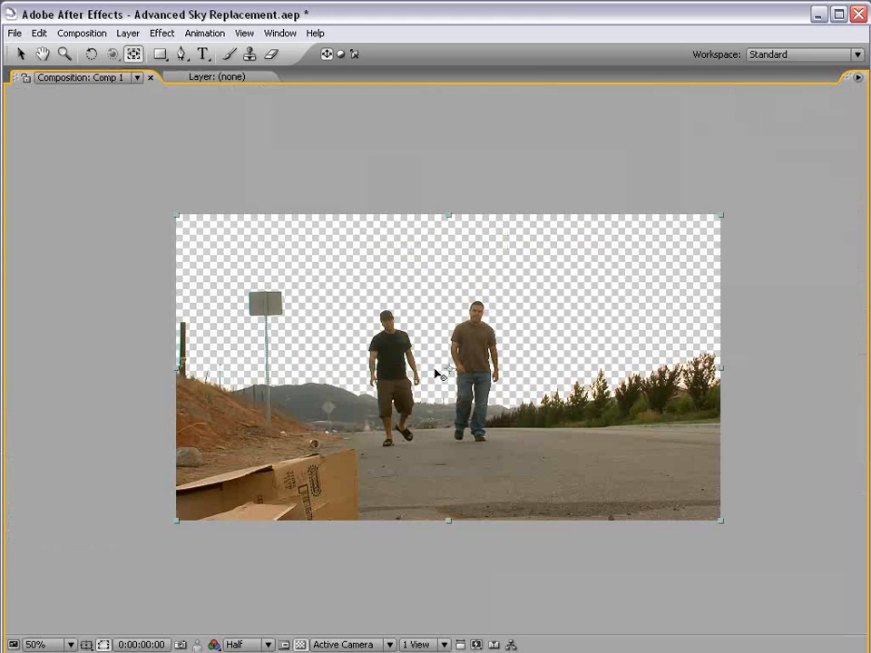
{"action": "key", "text": "grave"}
{"action": "left_click", "coordinate": [16, 500]}
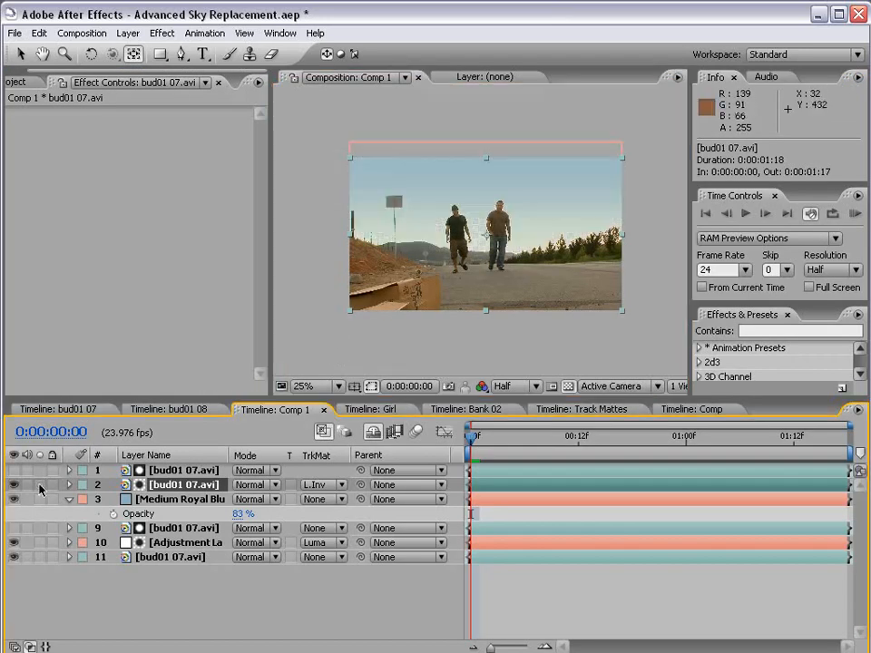
{"action": "key", "text": "grave"}
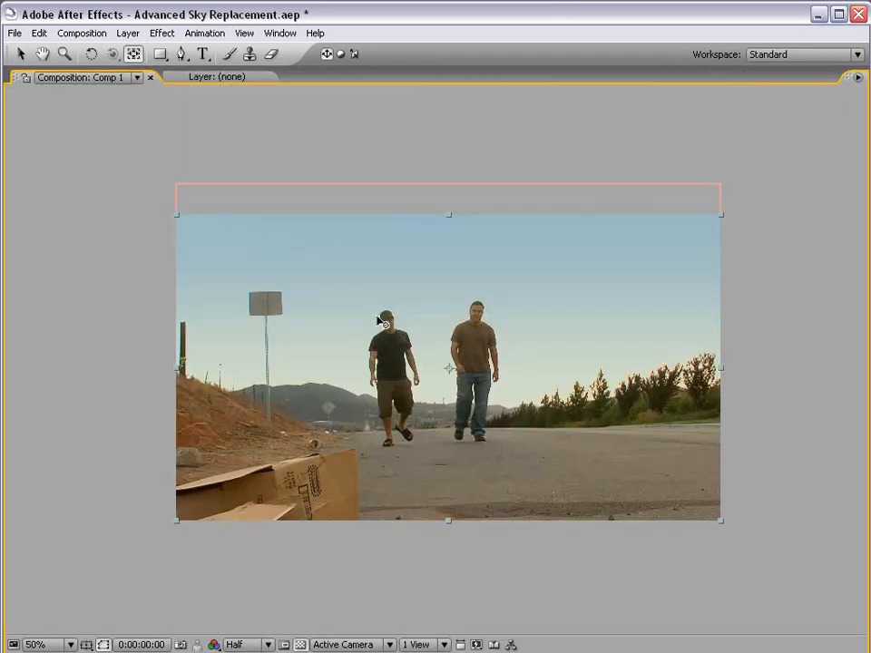
Move to 0:00:01:11 and lower the blue sky solid's opacity to 69%
{"action": "key", "text": "grave"}
{"action": "left_click_drag", "start_coordinate": [473, 440], "coordinate": [787, 440]}
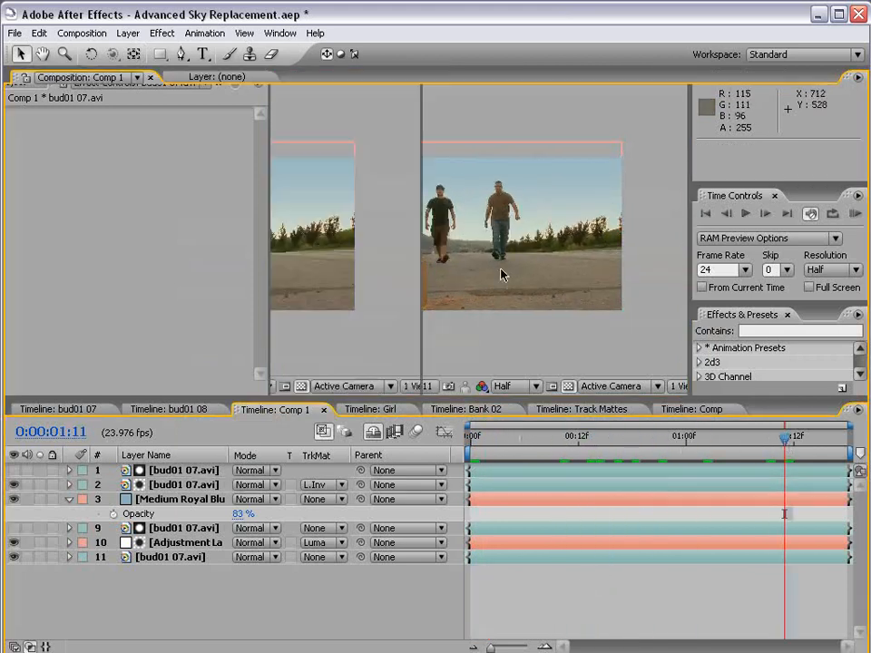
{"action": "key", "text": "grave"}
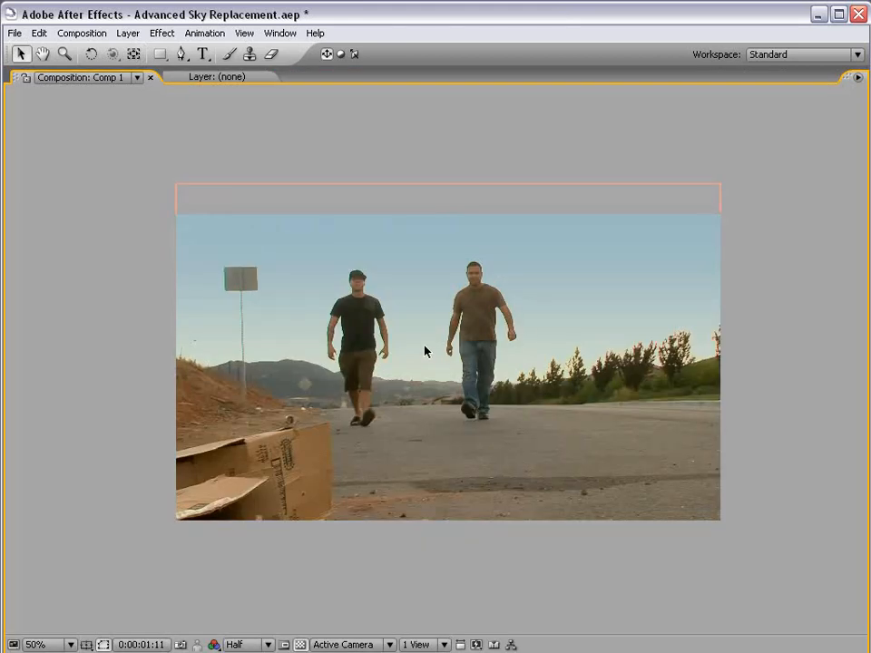
{"action": "key", "text": "grave"}
{"action": "left_click", "coordinate": [216, 514]}
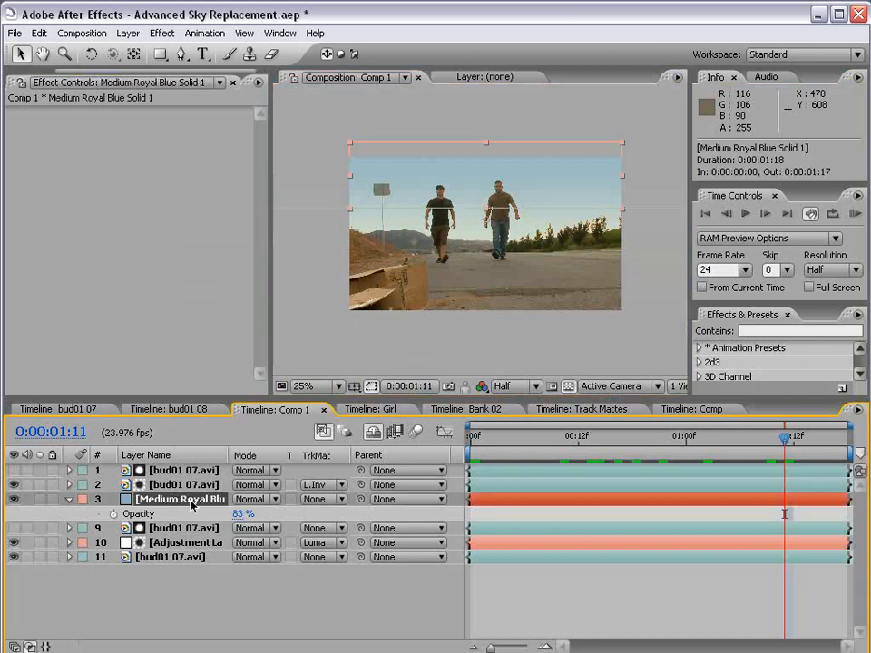
{"action": "mouse_move", "coordinate": [245, 514]}
{"action": "left_mouse_down"}
{"action": "mouse_move", "coordinate": [209, 528]}
{"action": "mouse_move", "coordinate": [270, 535]}
{"action": "left_mouse_up"}
Check the result, set viewer zoom to 50% and switch to the Bank 02 composition
{"action": "left_click", "coordinate": [184, 529]}
{"action": "key", "text": "grave"}
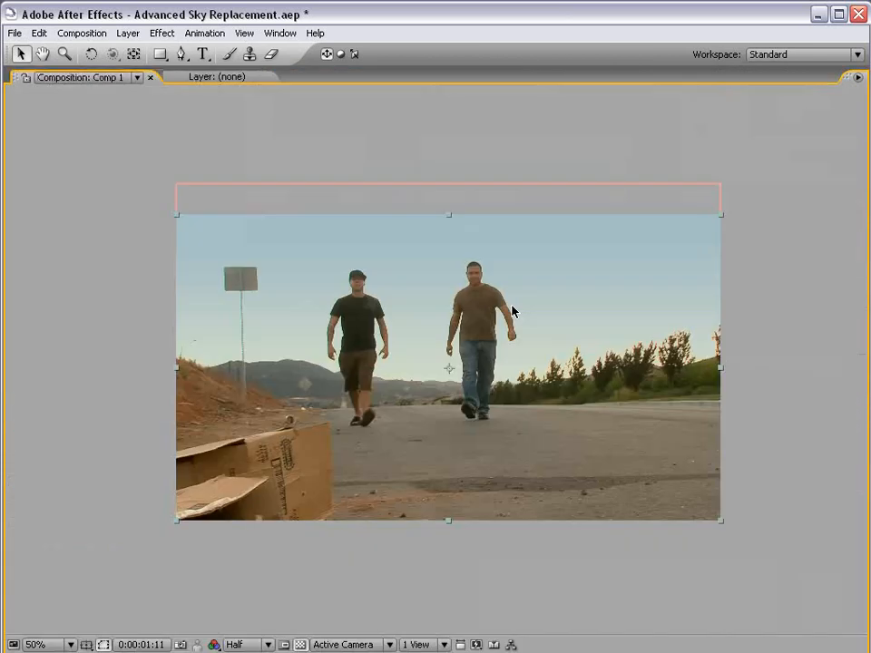
{"action": "key", "text": "grave"}
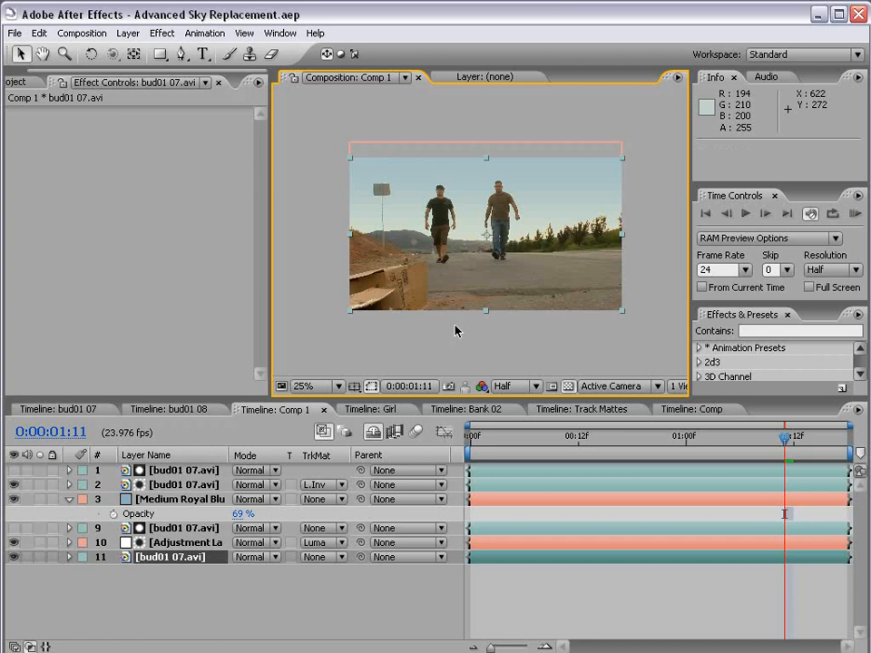
{"action": "key", "text": "period"}
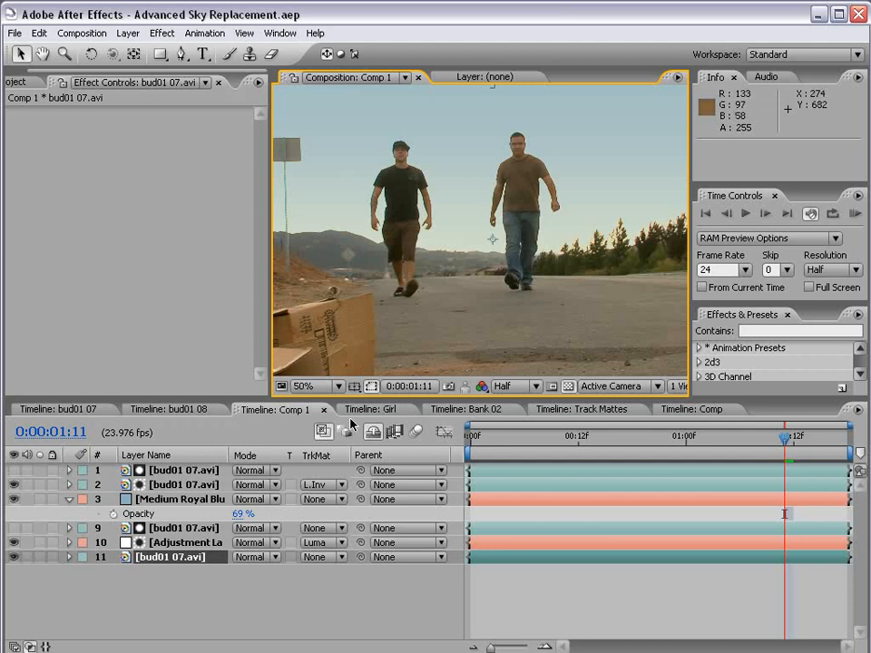
{"action": "left_click", "coordinate": [466, 409]}
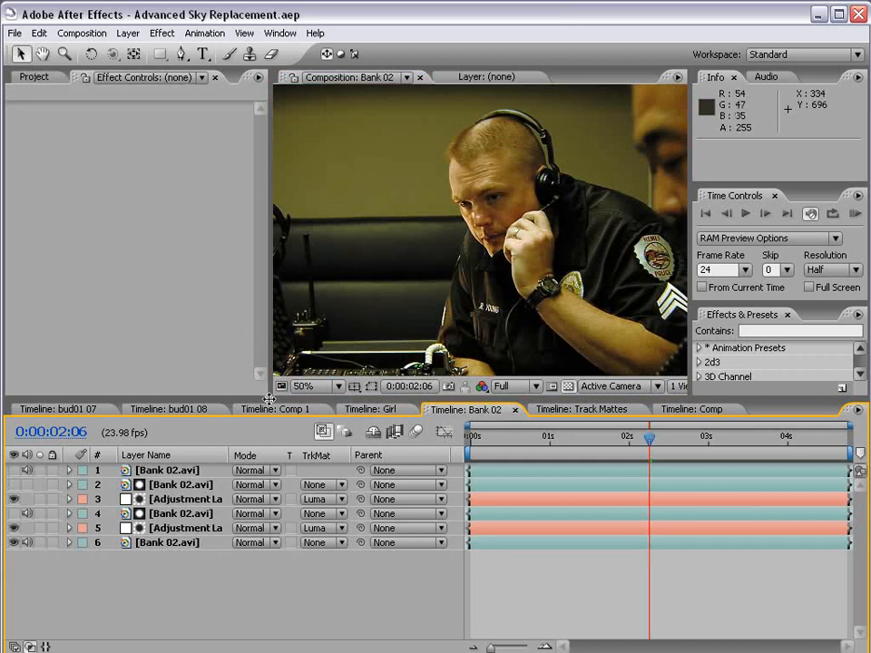
Enlarge the viewer and hide both adjustment layers in Bank 02
{"action": "left_click_drag", "start_coordinate": [269, 397], "coordinate": [192, 440]}
{"action": "left_click", "coordinate": [15, 570]}
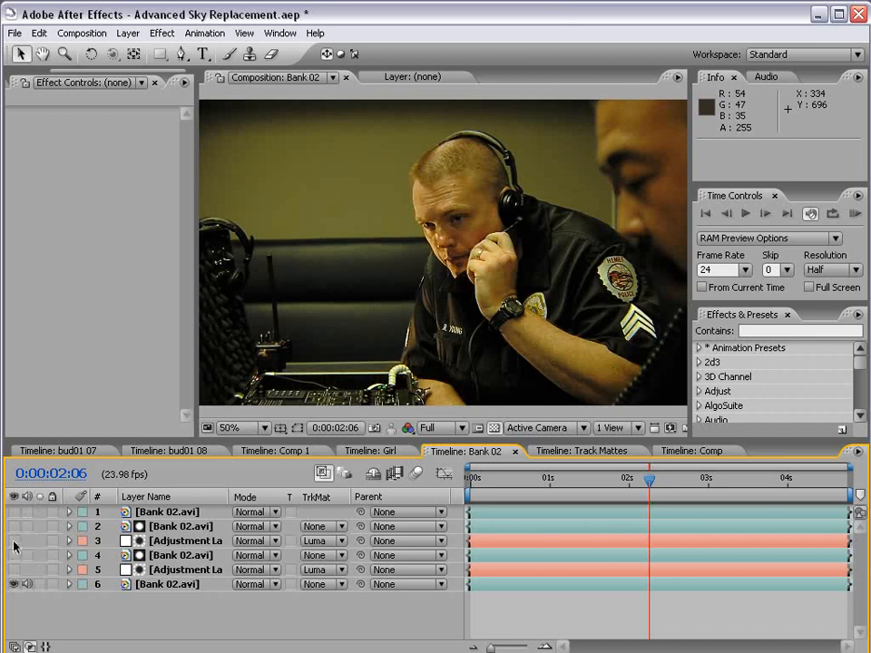
{"action": "left_click", "coordinate": [14, 540]}
{"action": "left_click", "coordinate": [164, 585]}
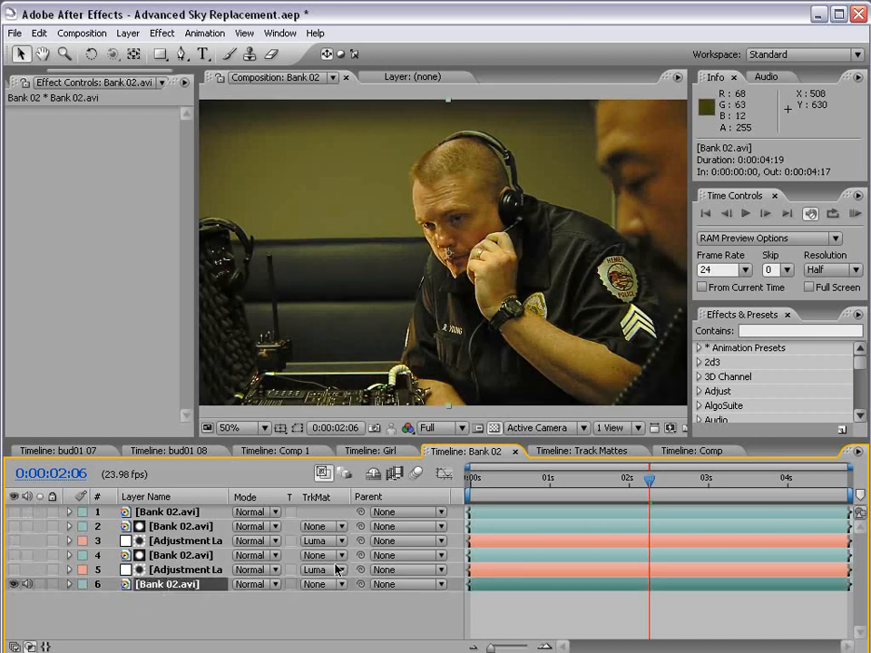
{"action": "left_click_drag", "start_coordinate": [650, 479], "coordinate": [675, 484]}
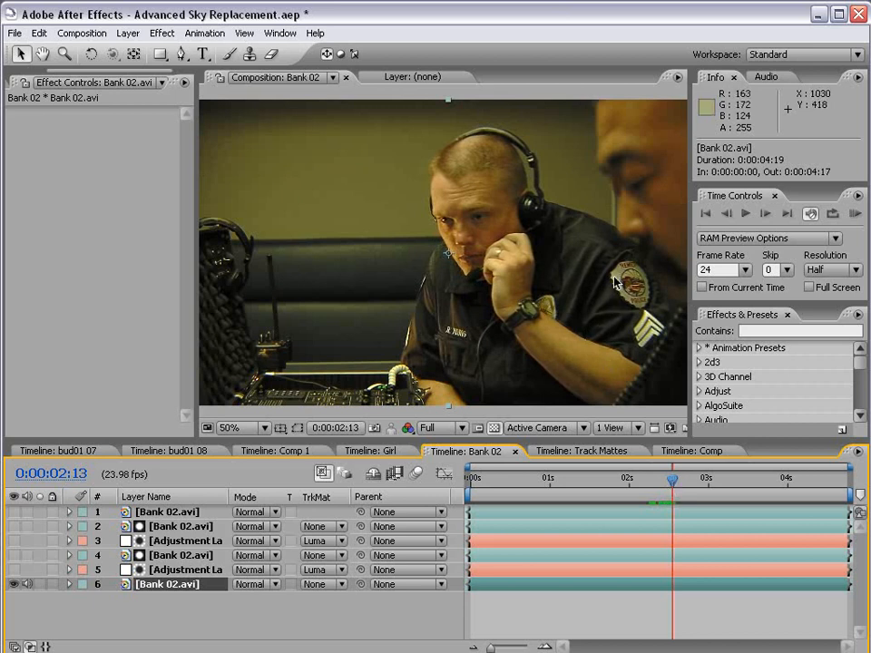
Duplicate the bottom Bank 02 footage layer and mute audio on both copies
{"action": "key", "text": "F2"}
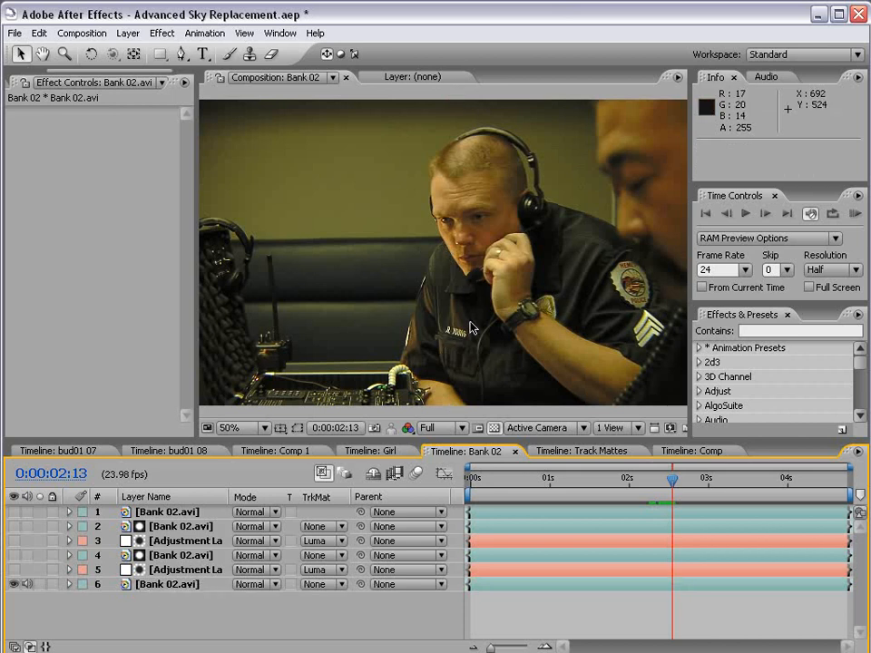
{"action": "left_click", "coordinate": [167, 585]}
{"action": "key", "text": "ctrl+d"}
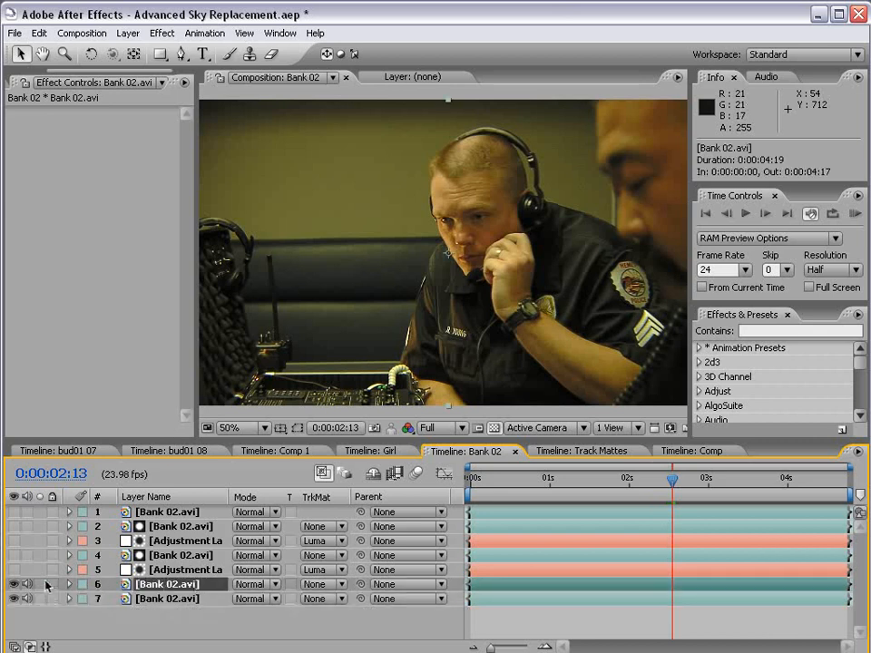
{"action": "left_click", "coordinate": [29, 585]}
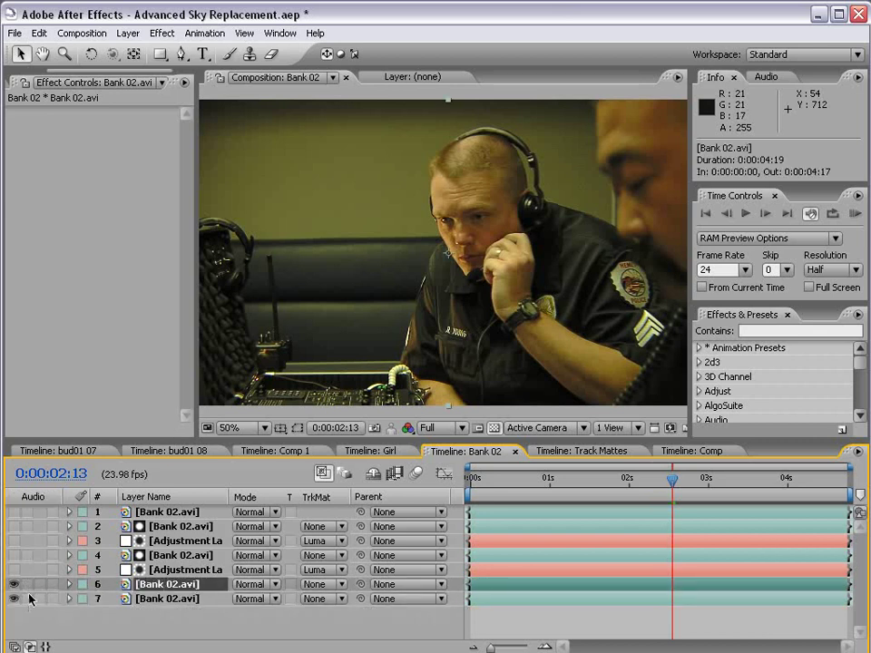
{"action": "left_click", "coordinate": [162, 33]}
{"action": "mouse_move", "coordinate": [195, 203]}
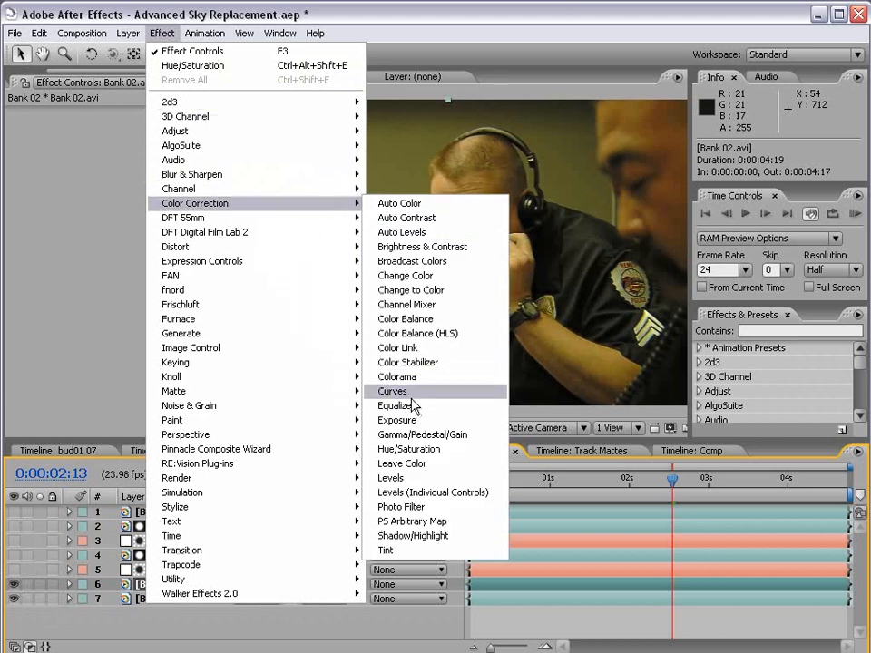
Apply Colorama to the footage copy with the grey ramp output cycle palette
{"action": "left_click", "coordinate": [397, 377]}
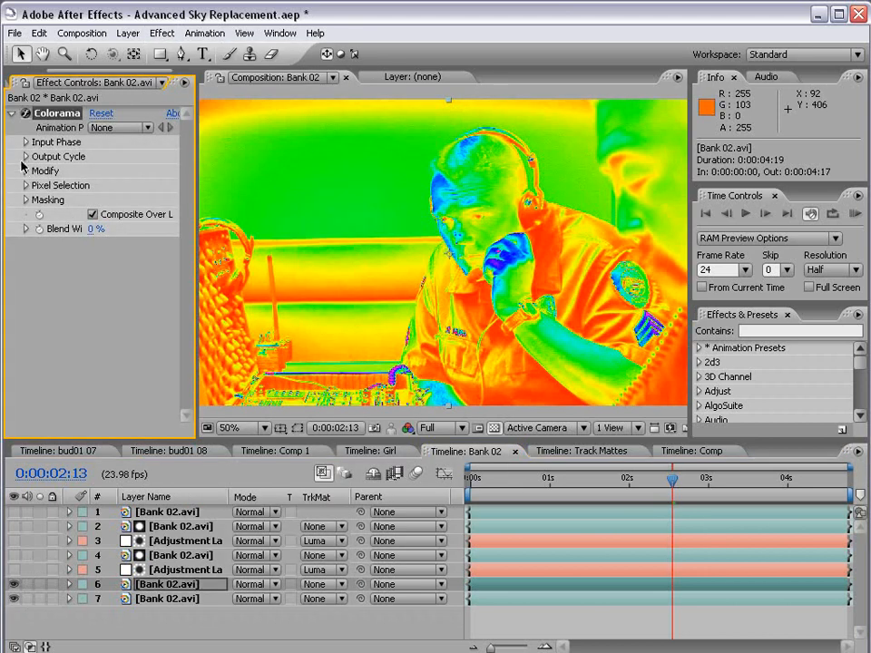
{"action": "left_click", "coordinate": [25, 156]}
{"action": "left_click_drag", "start_coordinate": [193, 214], "coordinate": [250, 214]}
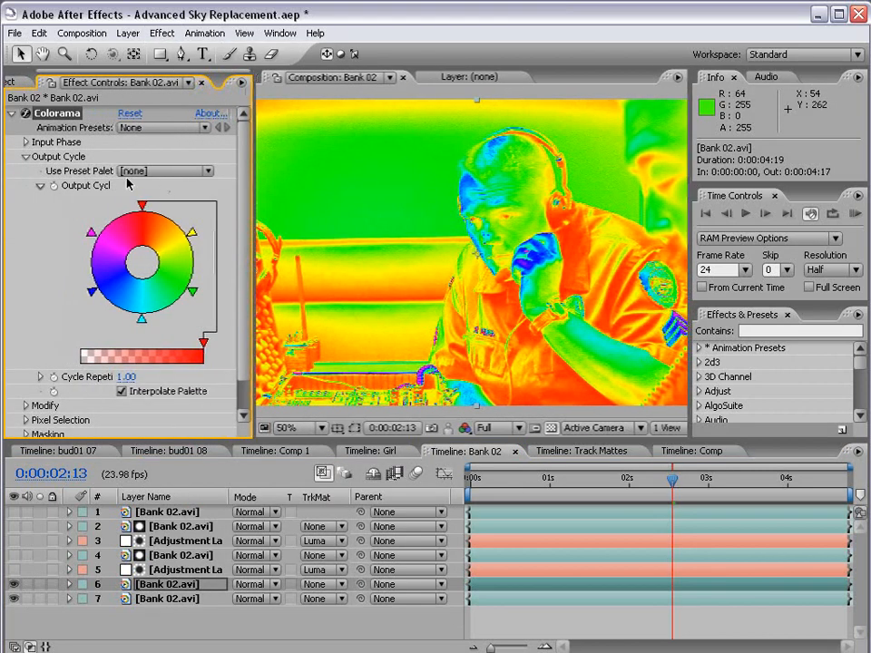
{"action": "left_click", "coordinate": [163, 171]}
{"action": "left_click", "coordinate": [150, 279]}
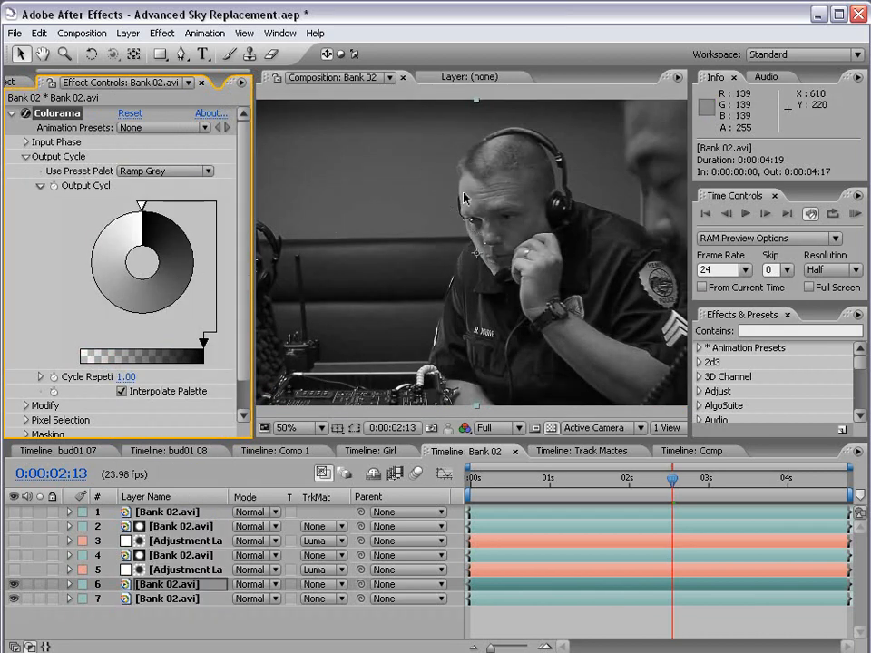
Set an output cycle colour point to pure white, undoing an accidental extra point
{"action": "left_click", "coordinate": [145, 209]}
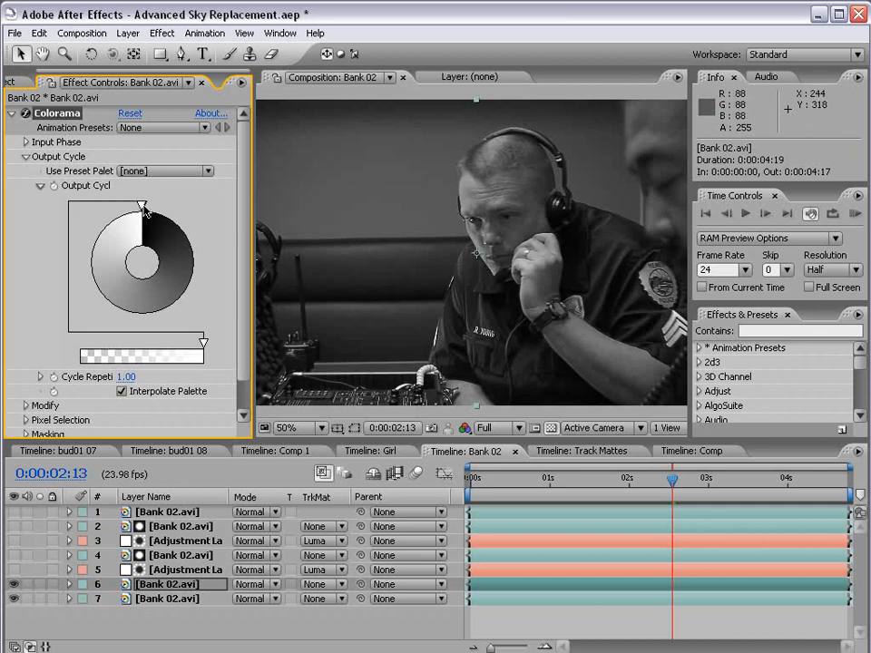
{"action": "double_click", "coordinate": [148, 211]}
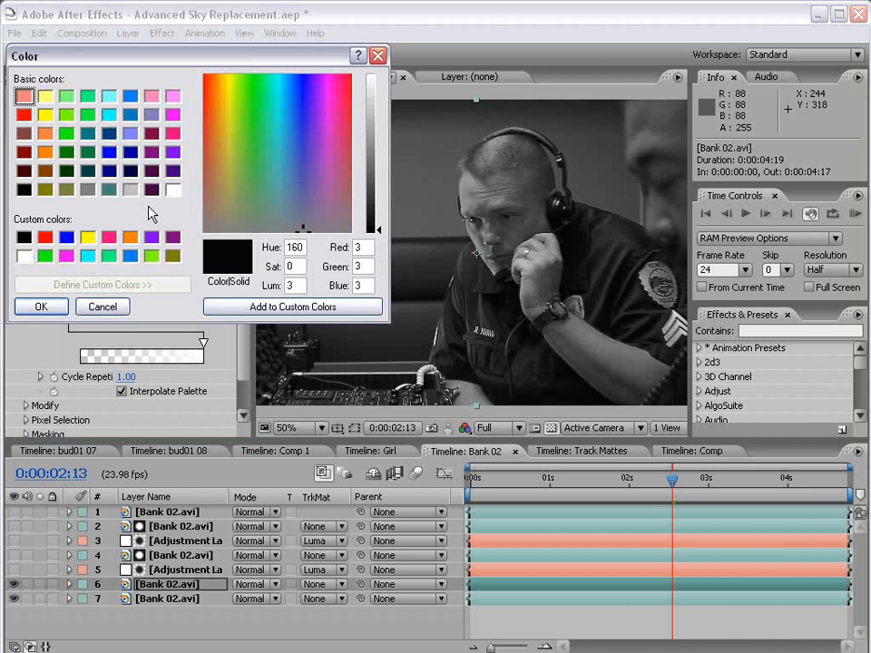
{"action": "left_click", "coordinate": [99, 310]}
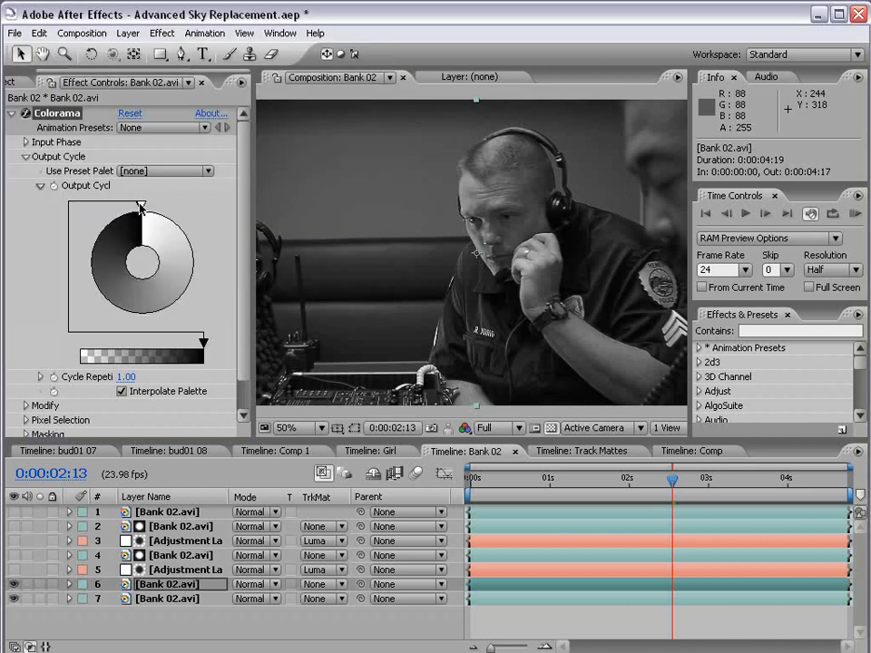
{"action": "left_click", "coordinate": [104, 219]}
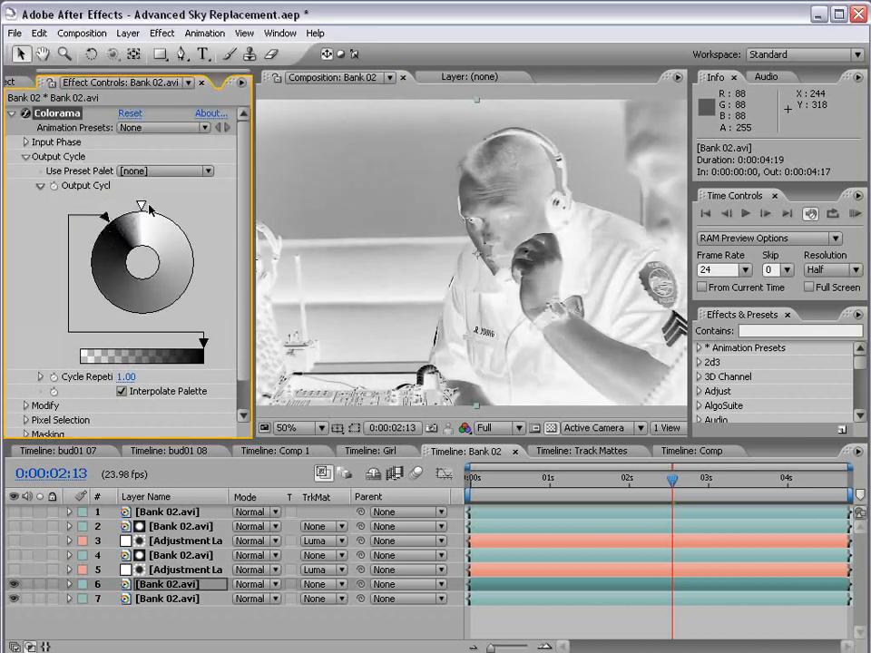
{"action": "key", "text": "ctrl+z"}
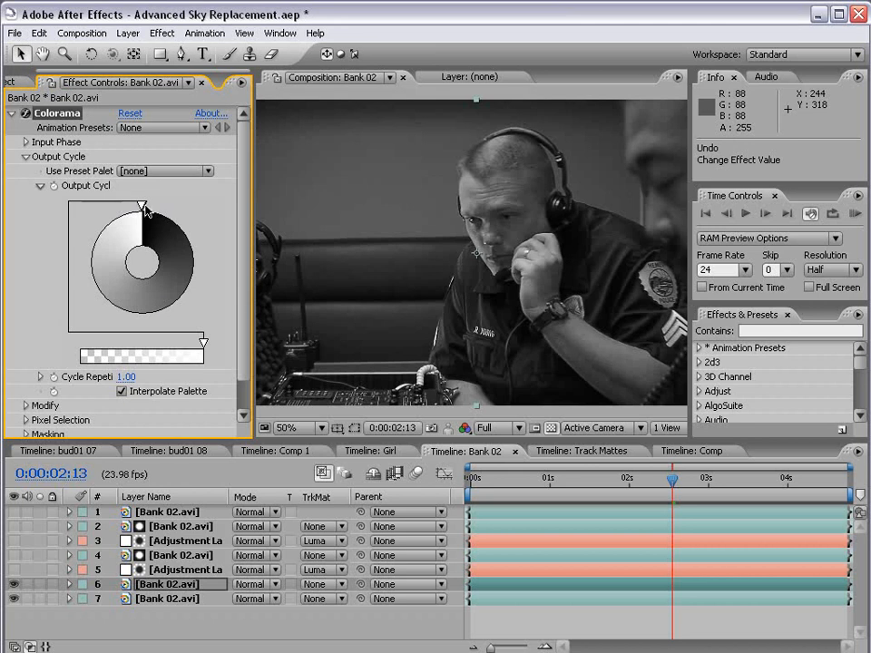
{"action": "left_click", "coordinate": [142, 207]}
{"action": "double_click", "coordinate": [145, 211]}
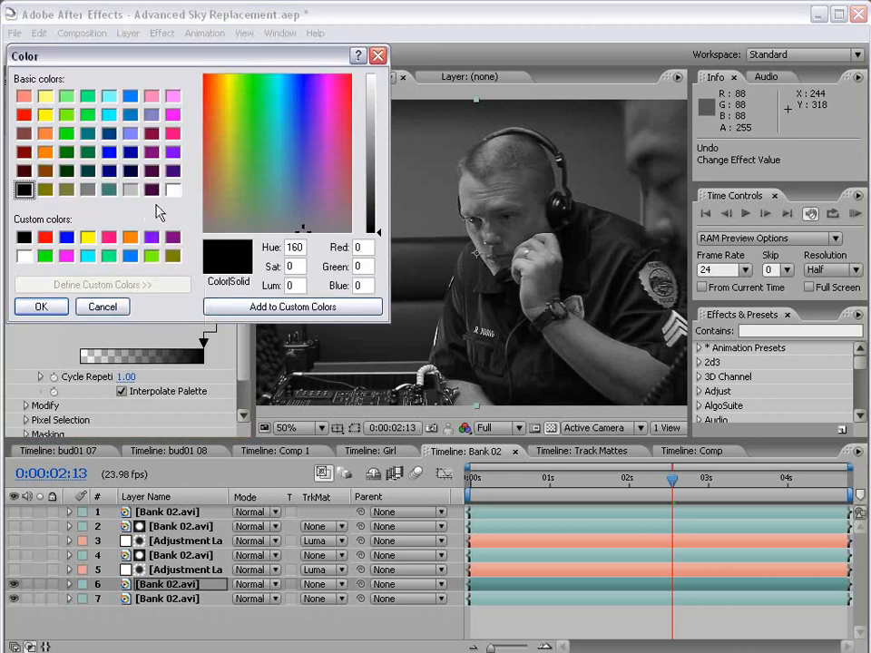
{"action": "left_click", "coordinate": [25, 258]}
{"action": "left_click", "coordinate": [41, 307]}
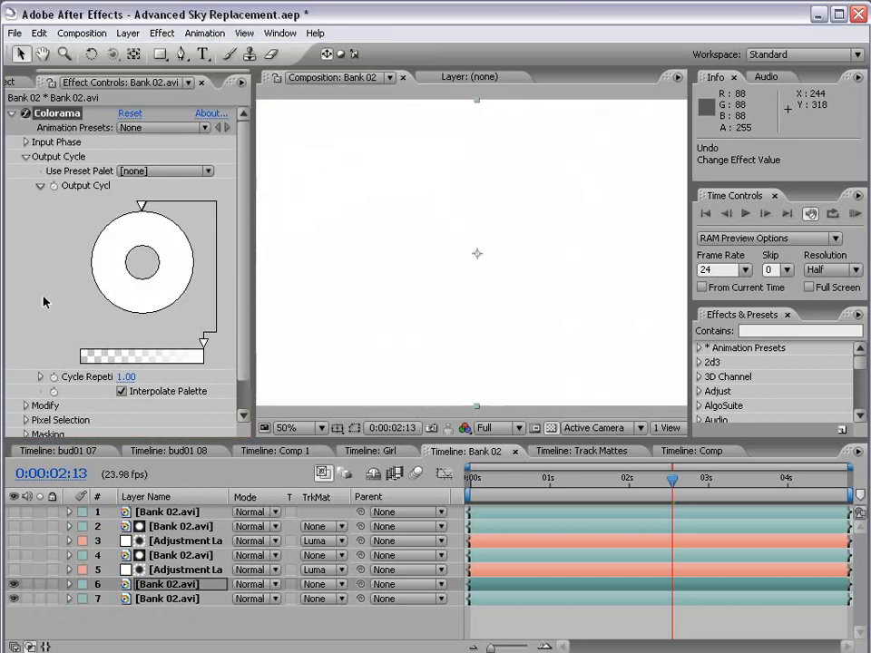
Set two output cycle points to pure black and shift one, darkening the matte
{"action": "double_click", "coordinate": [142, 207]}
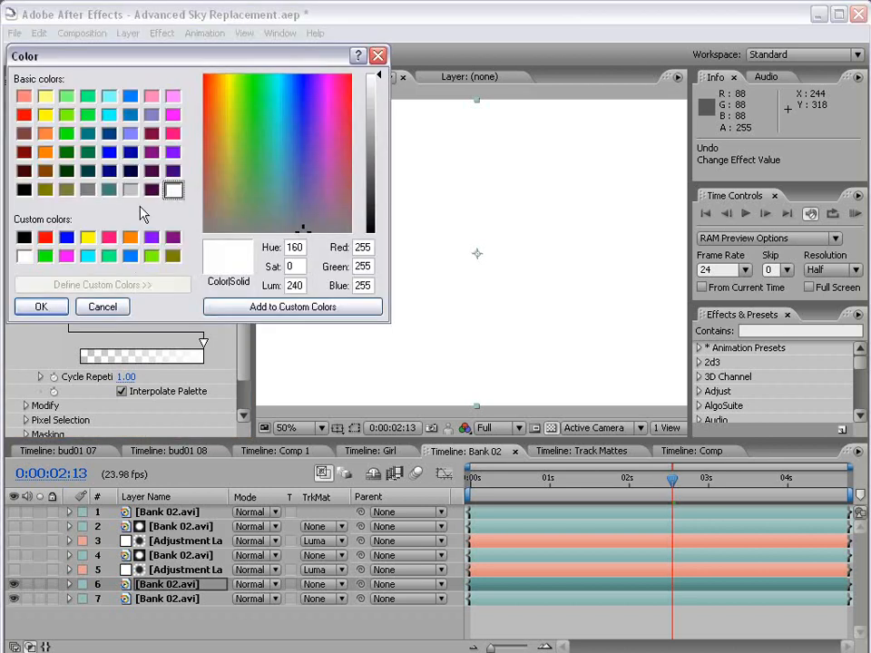
{"action": "left_click", "coordinate": [24, 191]}
{"action": "left_click", "coordinate": [40, 306]}
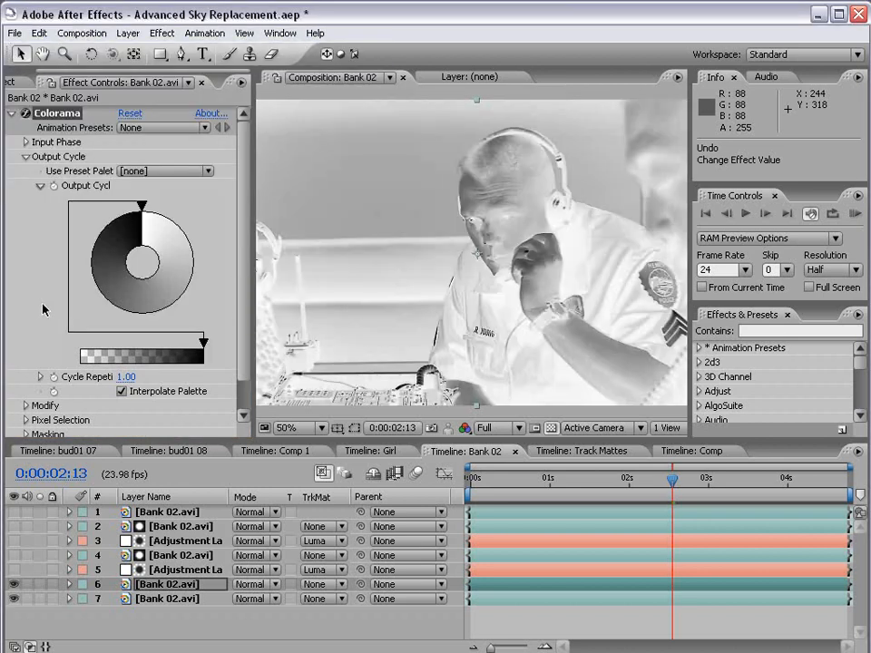
{"action": "double_click", "coordinate": [195, 267]}
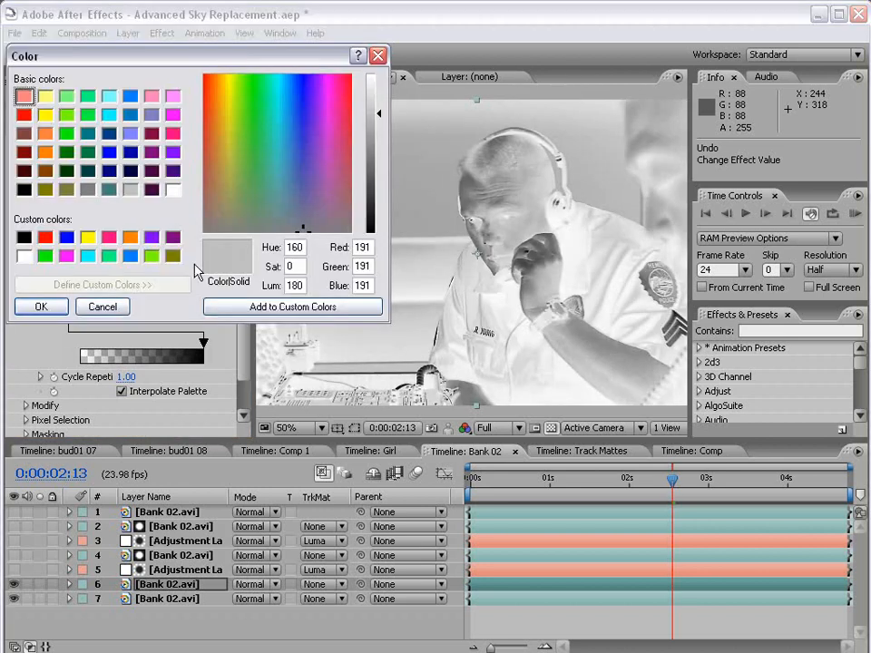
{"action": "left_click", "coordinate": [24, 189]}
{"action": "left_click", "coordinate": [43, 309]}
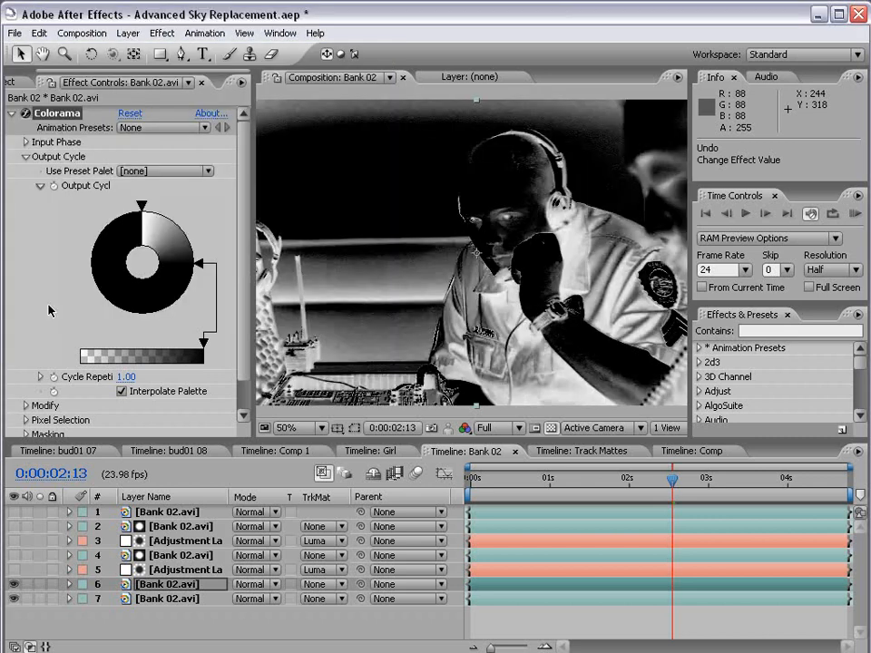
{"action": "left_click_drag", "start_coordinate": [200, 265], "coordinate": [202, 270]}
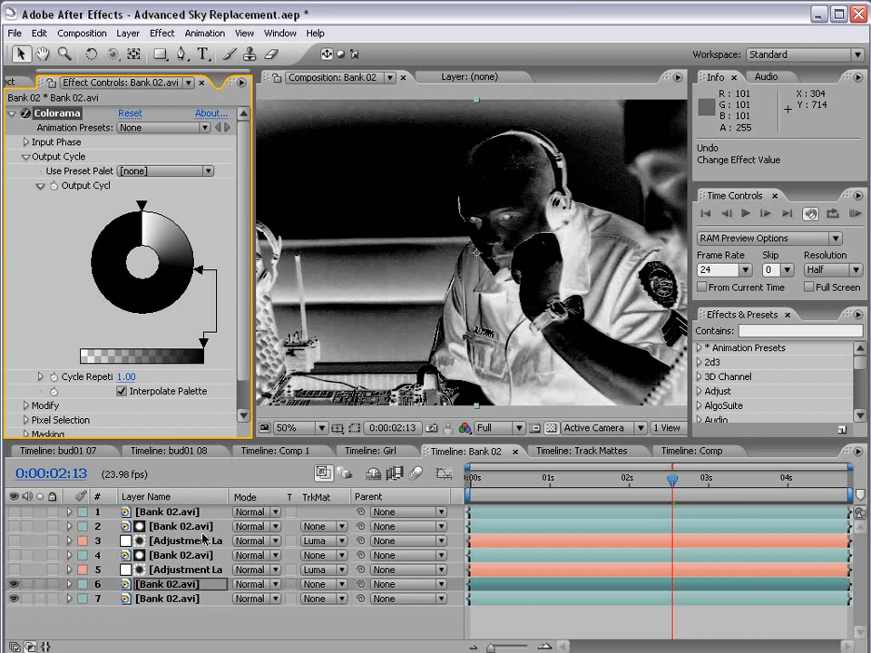
Add an adjustment layer with Curves and place it below the Colorama shot
{"action": "left_click", "coordinate": [127, 33]}
{"action": "mouse_move", "coordinate": [145, 51]}
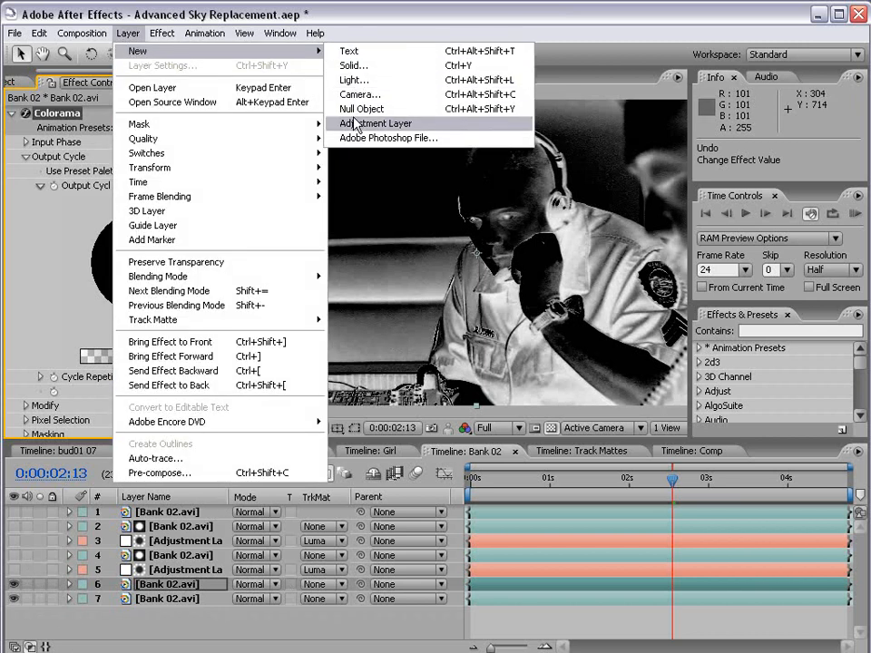
{"action": "left_click", "coordinate": [356, 123]}
{"action": "left_click", "coordinate": [161, 33]}
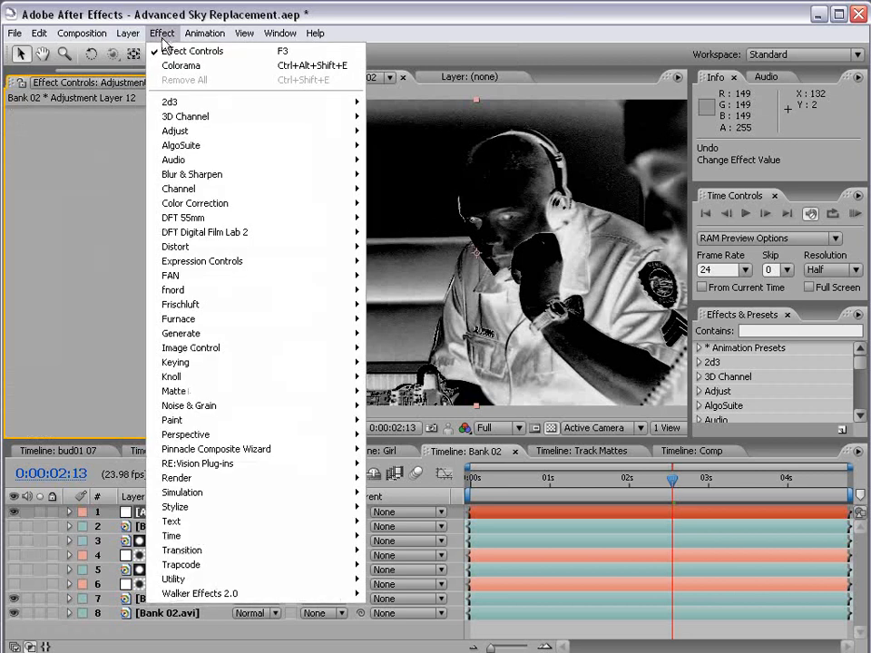
{"action": "mouse_move", "coordinate": [195, 203]}
{"action": "left_click", "coordinate": [390, 390]}
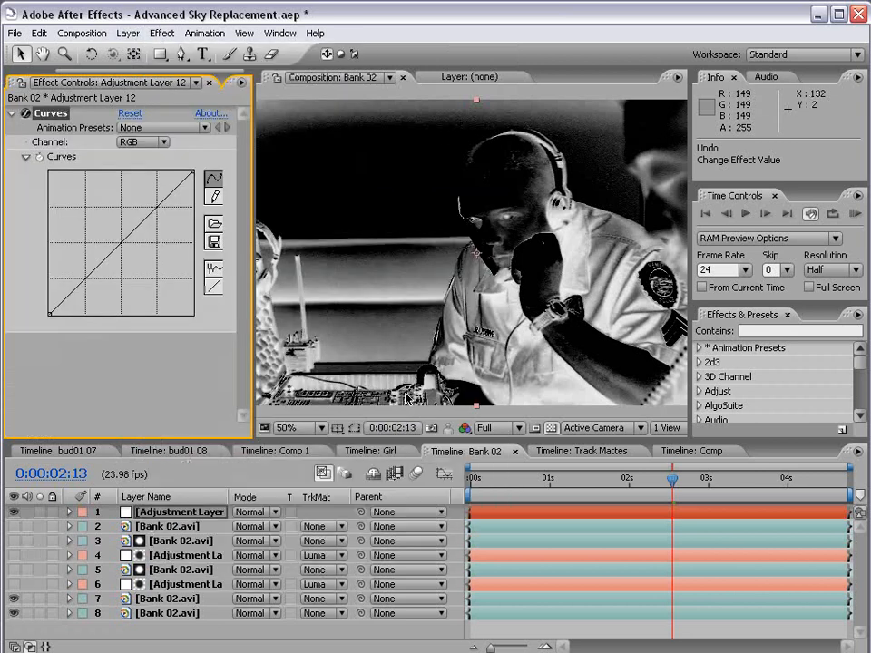
{"action": "mouse_move", "coordinate": [177, 512]}
{"action": "left_mouse_down"}
{"action": "mouse_move", "coordinate": [150, 606]}
{"action": "mouse_move", "coordinate": [154, 618]}
{"action": "left_mouse_up"}
Check the matte layer, select the Curves adjustment layer and bring up its track matte choices
{"action": "left_click", "coordinate": [168, 585]}
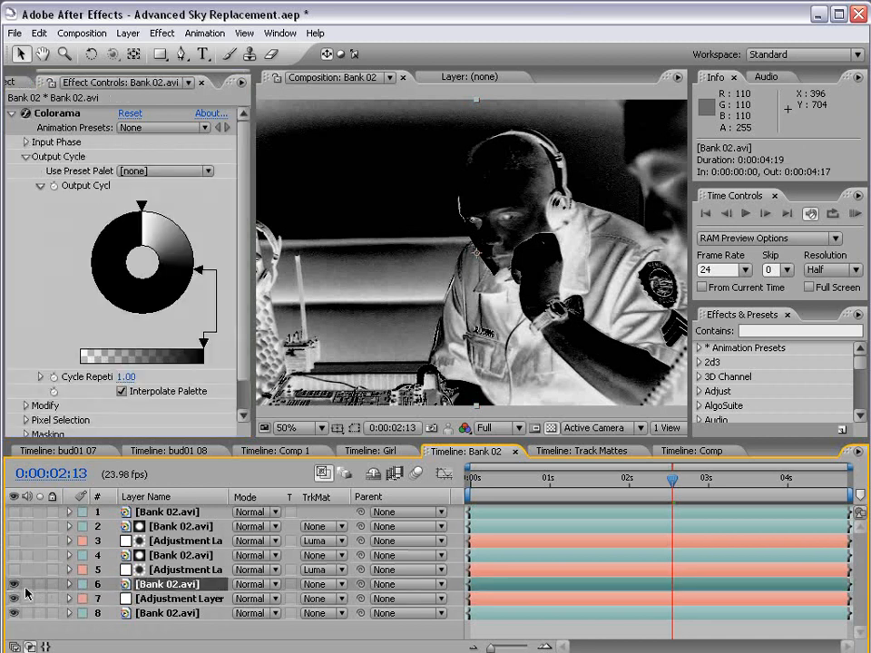
{"action": "left_click", "coordinate": [14, 585]}
{"action": "left_click", "coordinate": [181, 599]}
{"action": "left_click", "coordinate": [323, 598]}
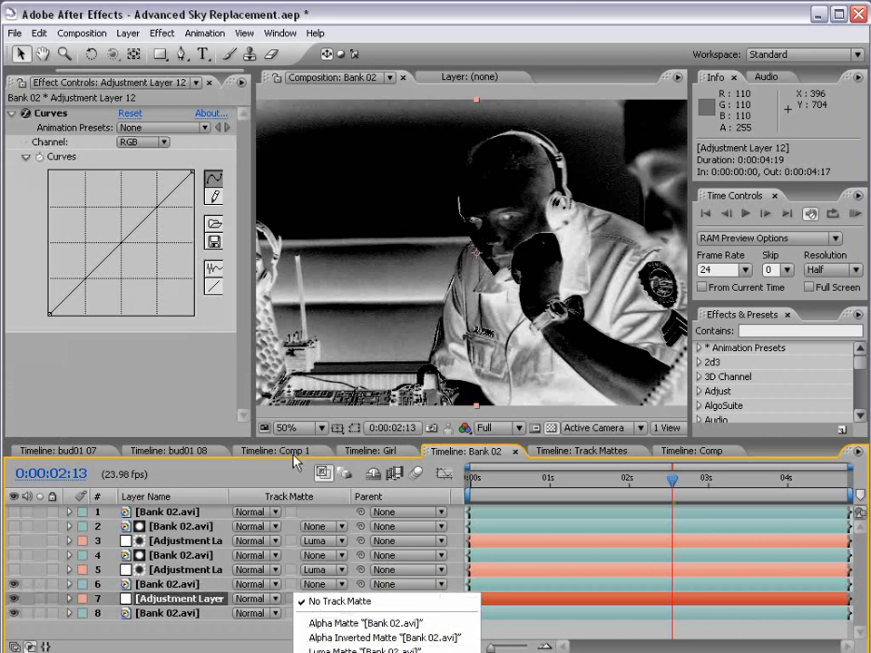
{"action": "left_click_drag", "start_coordinate": [279, 439], "coordinate": [280, 396]}
{"action": "left_click", "coordinate": [323, 556]}
Luma-matte the adjustment layer and bend its curve down to darken the shot
{"action": "left_click", "coordinate": [343, 609]}
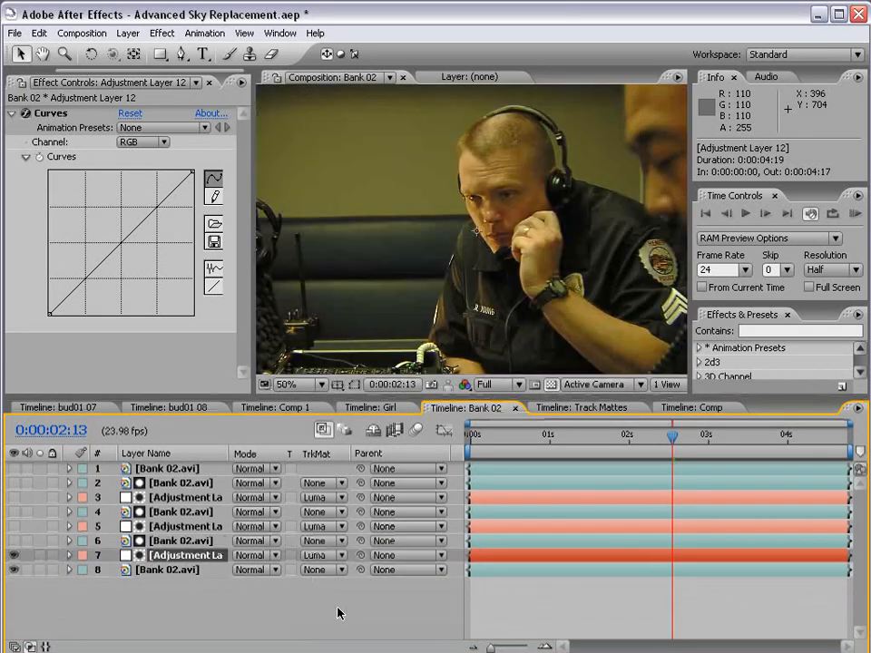
{"action": "left_click_drag", "start_coordinate": [120, 245], "coordinate": [93, 209]}
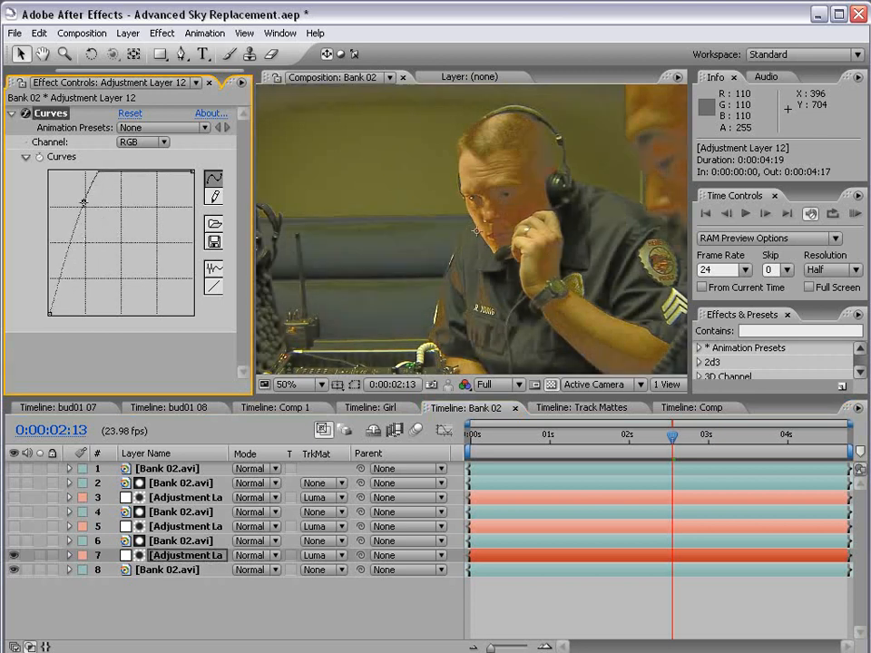
{"action": "left_click_drag", "start_coordinate": [93, 209], "coordinate": [104, 209]}
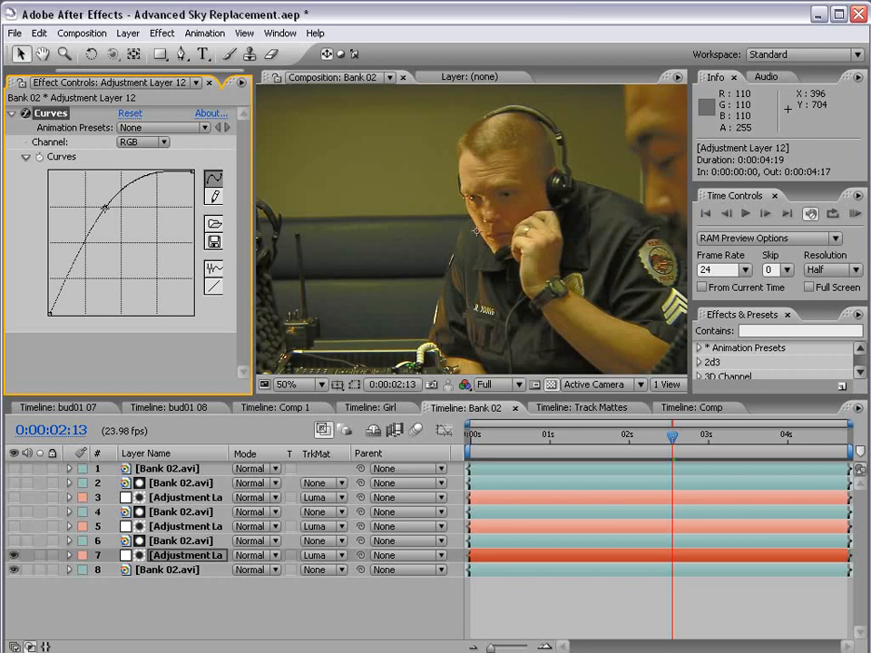
{"action": "left_click_drag", "start_coordinate": [105, 209], "coordinate": [125, 243]}
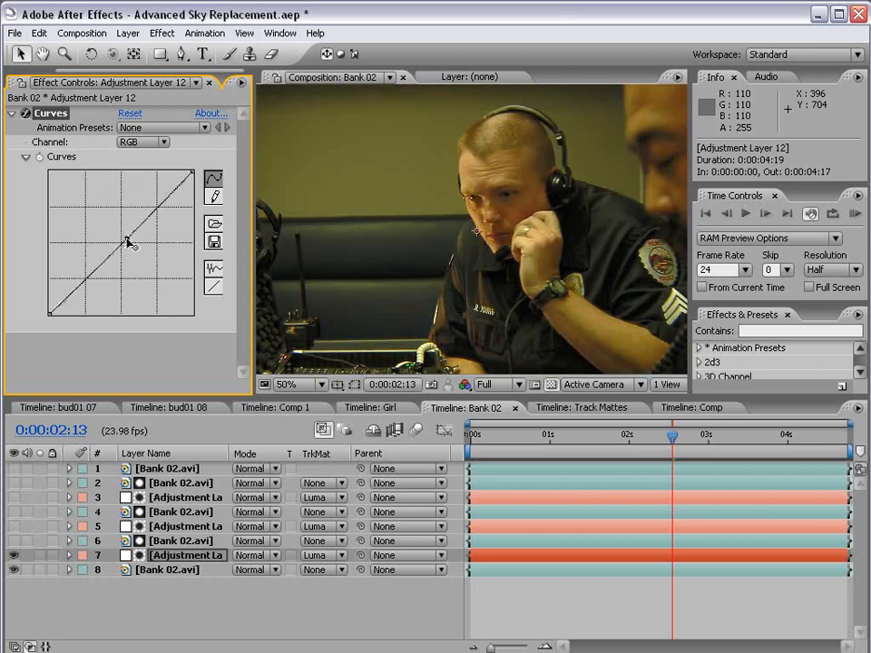
{"action": "mouse_move", "coordinate": [125, 243]}
{"action": "left_mouse_down"}
{"action": "mouse_move", "coordinate": [152, 254]}
{"action": "mouse_move", "coordinate": [163, 248]}
{"action": "left_mouse_up"}
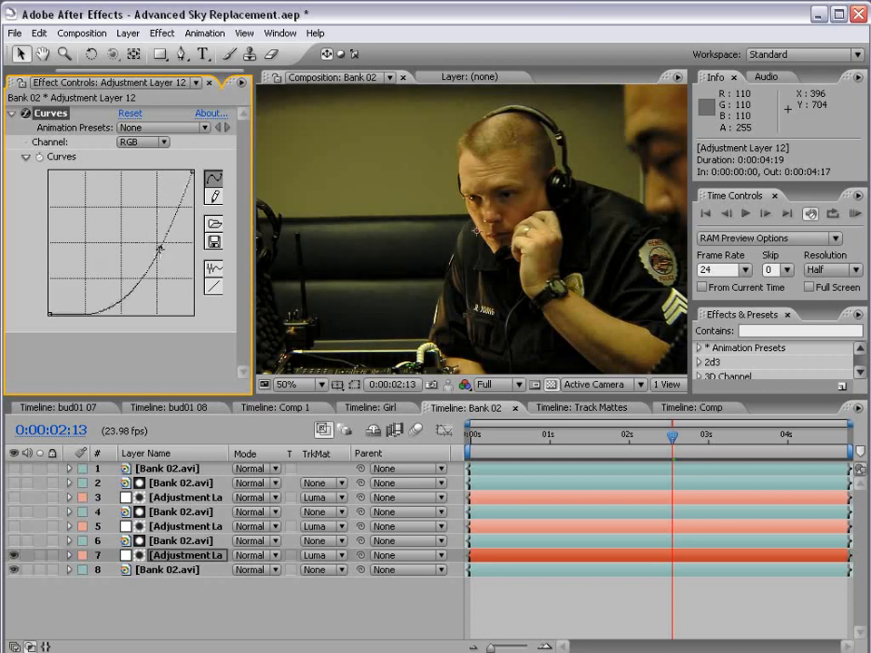
{"action": "scroll", "coordinate": [474, 232], "scroll_direction": "up", "scroll_amount": 1}
Inspect the detail zoomed in, then move a Colorama output cycle point
{"action": "key", "text": "h"}
{"action": "mouse_move", "coordinate": [426, 221]}
{"action": "left_mouse_down"}
{"action": "mouse_move", "coordinate": [465, 225]}
{"action": "mouse_move", "coordinate": [508, 172]}
{"action": "left_mouse_up"}
{"action": "scroll", "coordinate": [426, 209], "scroll_direction": "down", "scroll_amount": 1}
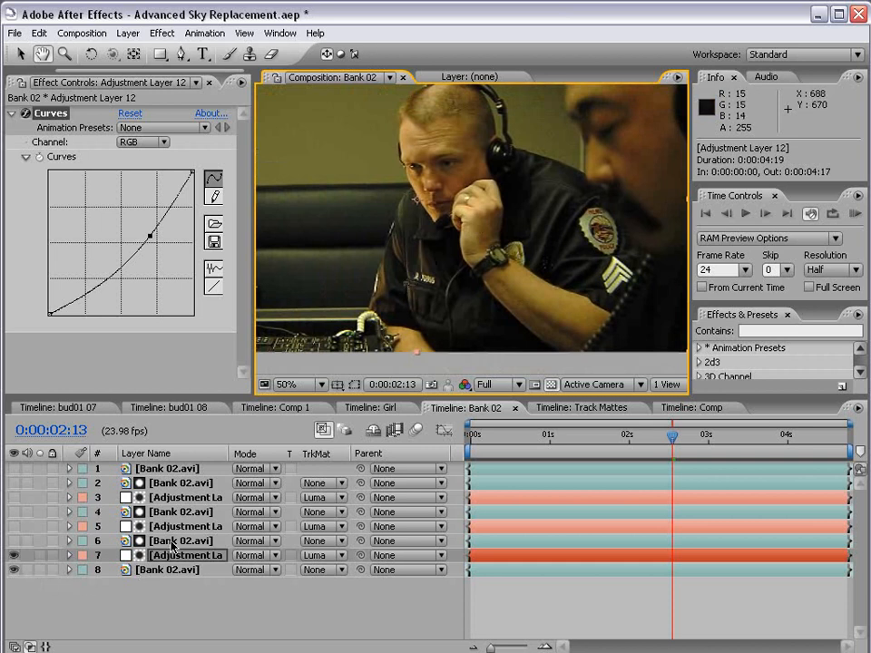
{"action": "key", "text": "ctrl+Up"}
{"action": "mouse_move", "coordinate": [198, 272]}
{"action": "left_mouse_down"}
{"action": "mouse_move", "coordinate": [186, 228]}
{"action": "mouse_move", "coordinate": [73, 292]}
{"action": "mouse_move", "coordinate": [164, 302]}
{"action": "mouse_move", "coordinate": [94, 292]}
{"action": "left_mouse_up"}
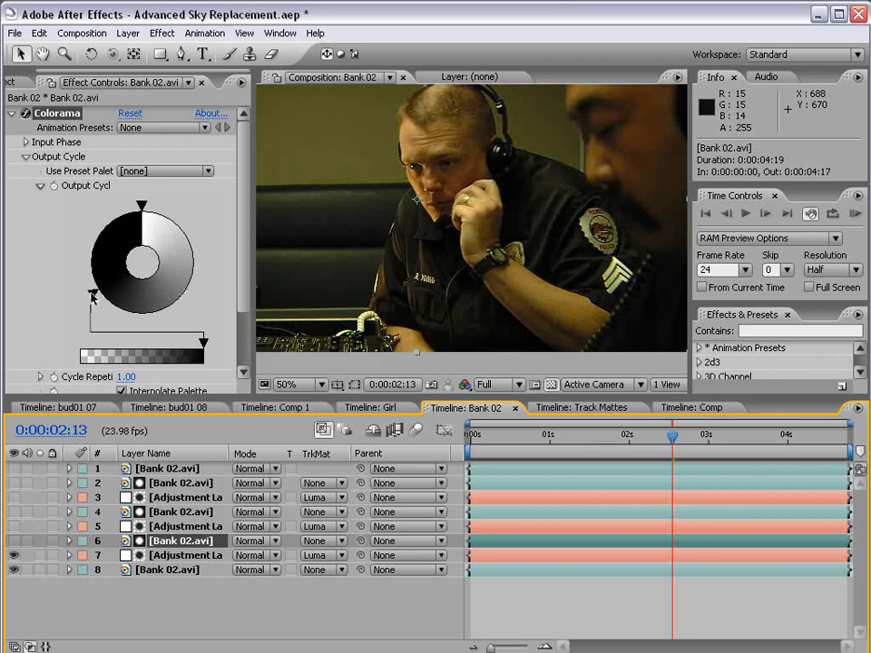
Make a cycle point white, place white right and black bottom, and show the matte layer
{"action": "left_click", "coordinate": [179, 295]}
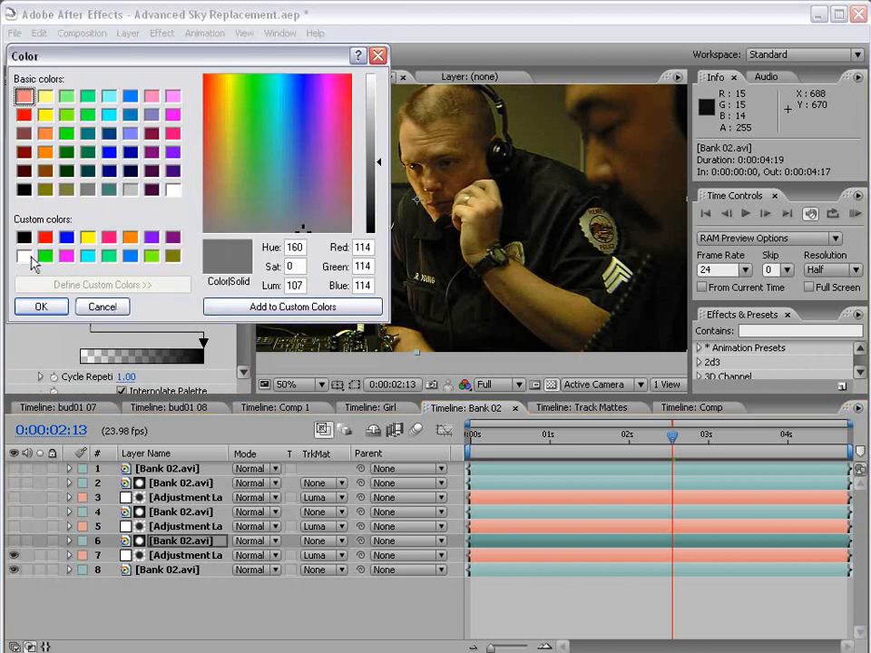
{"action": "left_click", "coordinate": [23, 194]}
{"action": "left_click", "coordinate": [40, 307]}
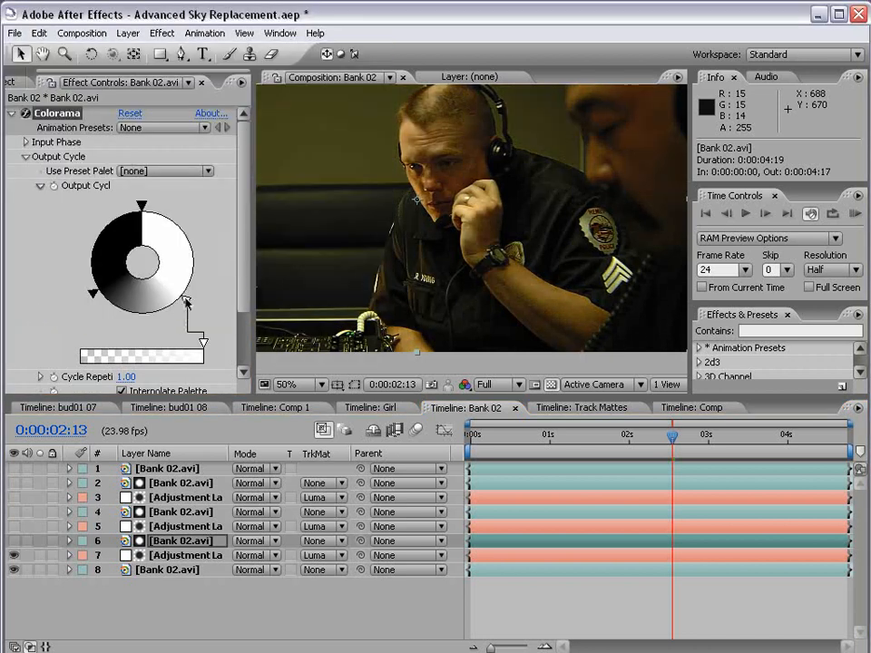
{"action": "left_click_drag", "start_coordinate": [121, 316], "coordinate": [193, 293]}
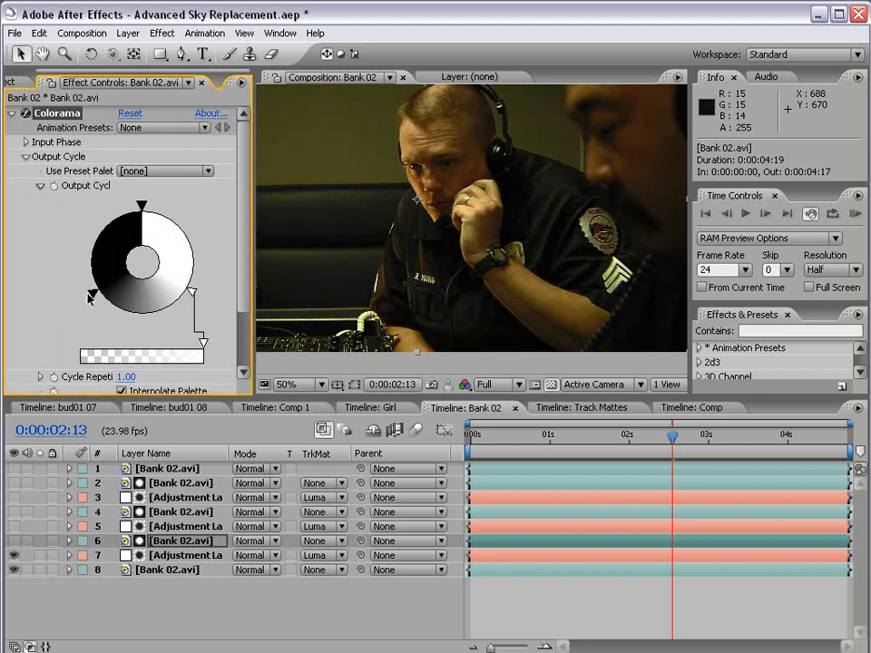
{"action": "mouse_move", "coordinate": [94, 293]}
{"action": "left_mouse_down"}
{"action": "mouse_move", "coordinate": [142, 316]}
{"action": "mouse_move", "coordinate": [95, 299]}
{"action": "left_mouse_up"}
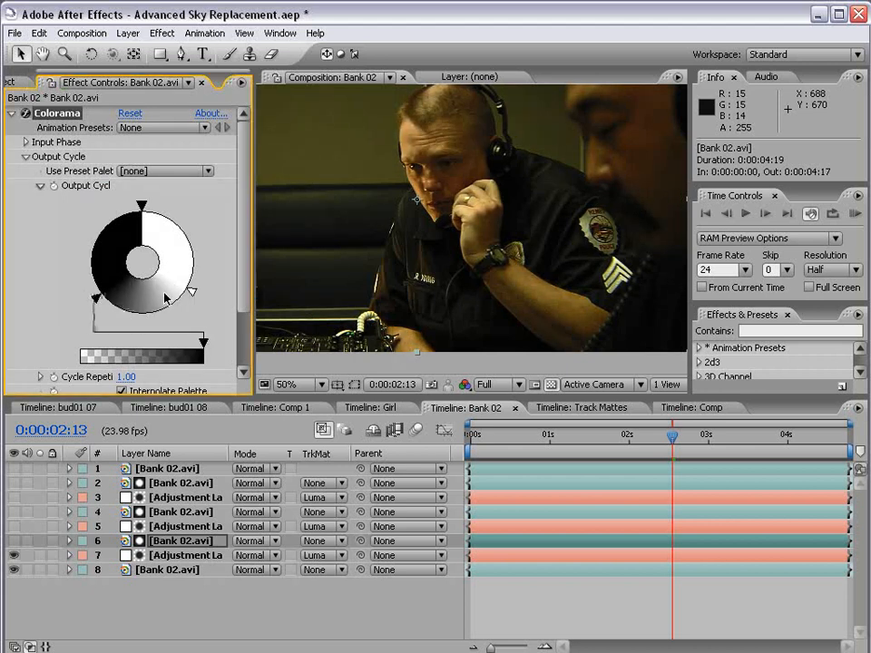
{"action": "left_click", "coordinate": [14, 542]}
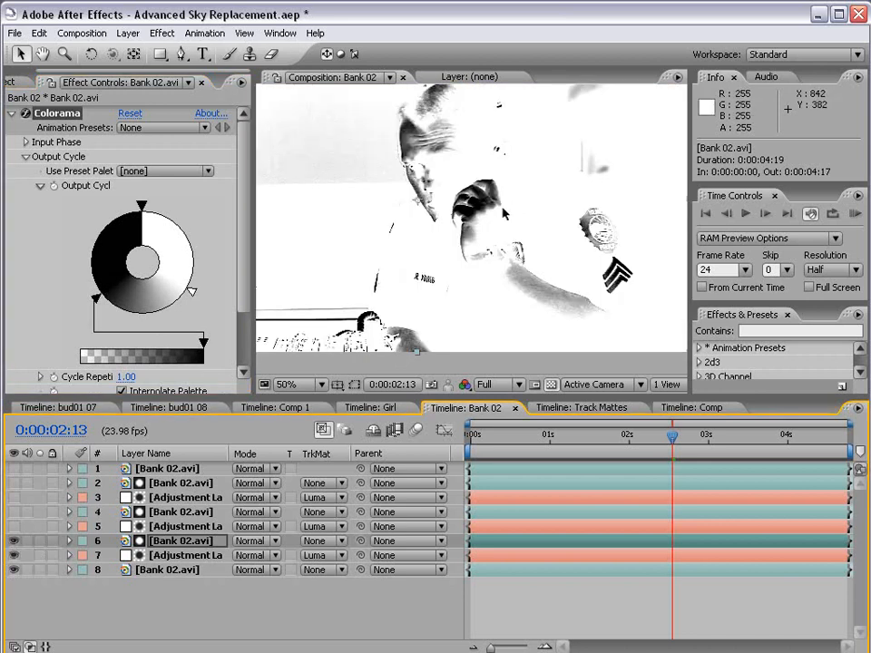